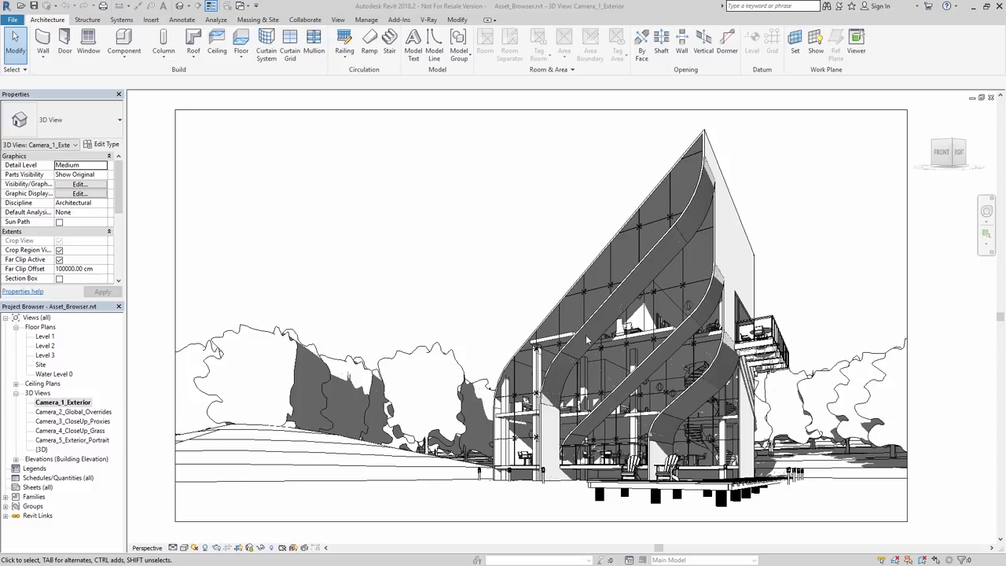
# Acquire a V-Ray license and enable obtaining the license on start-up in the V-Ray settings
pyautogui.click(429, 21)
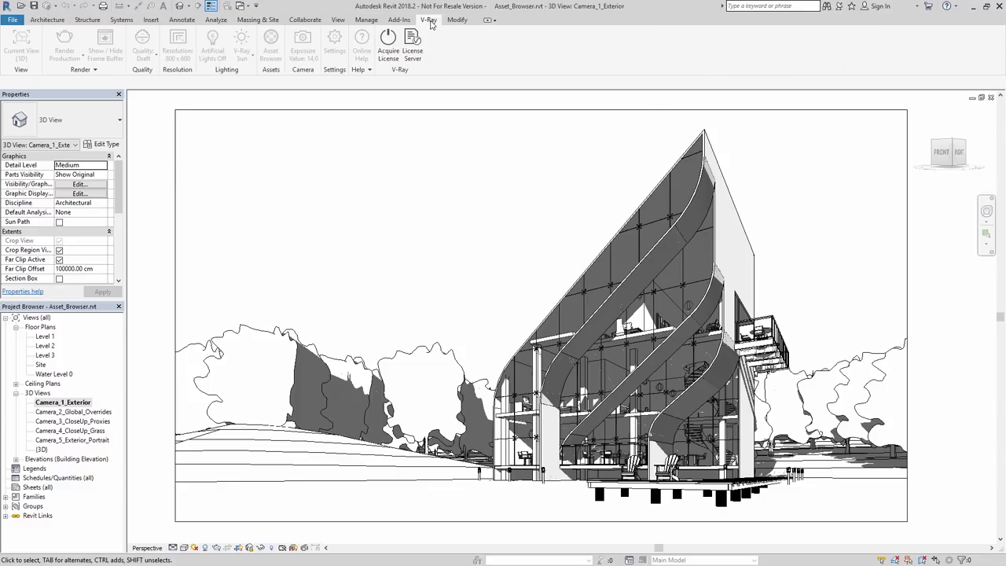
pyautogui.click(388, 44)
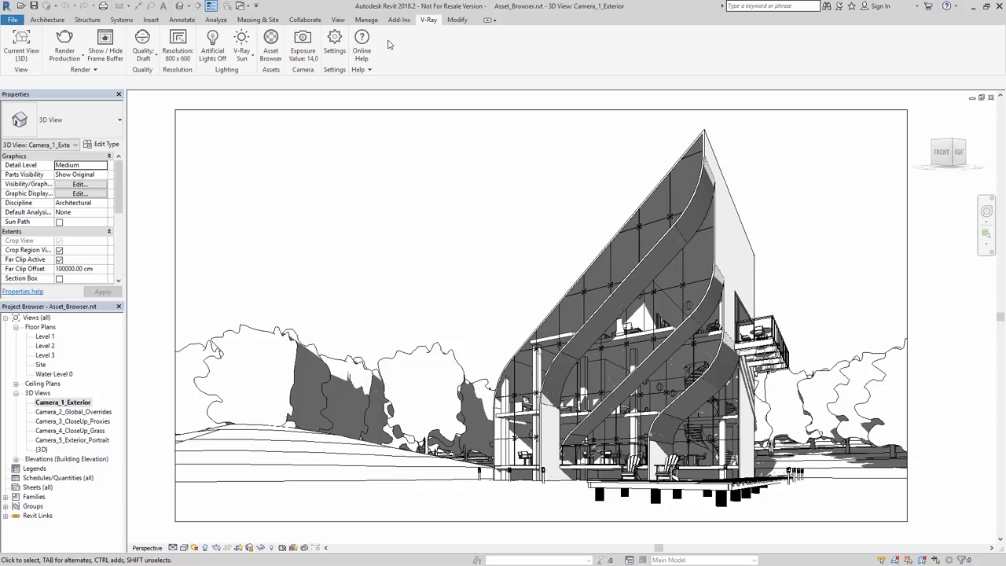
pyautogui.click(336, 44)
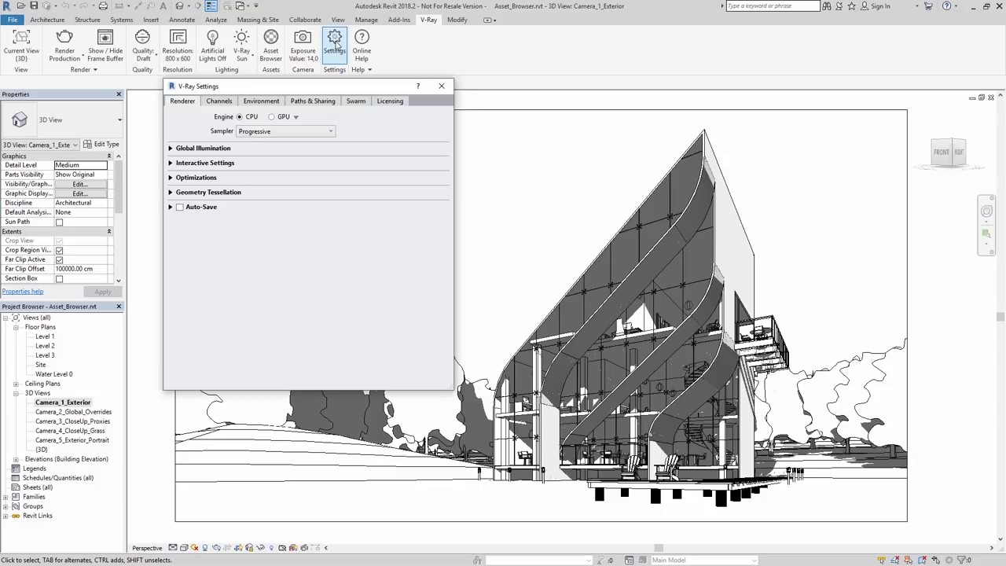
pyautogui.click(389, 102)
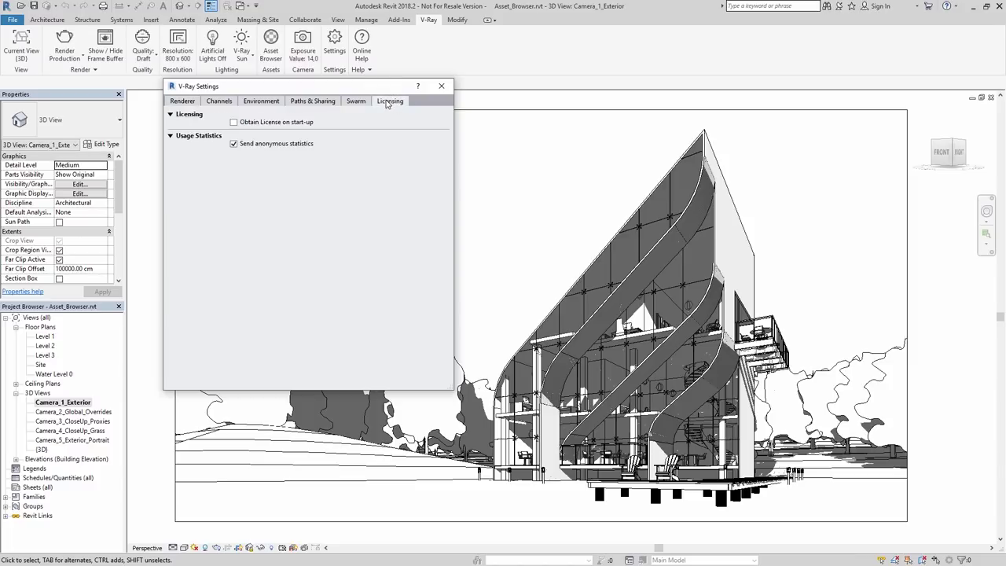
pyautogui.click(234, 122)
pyautogui.click(441, 86)
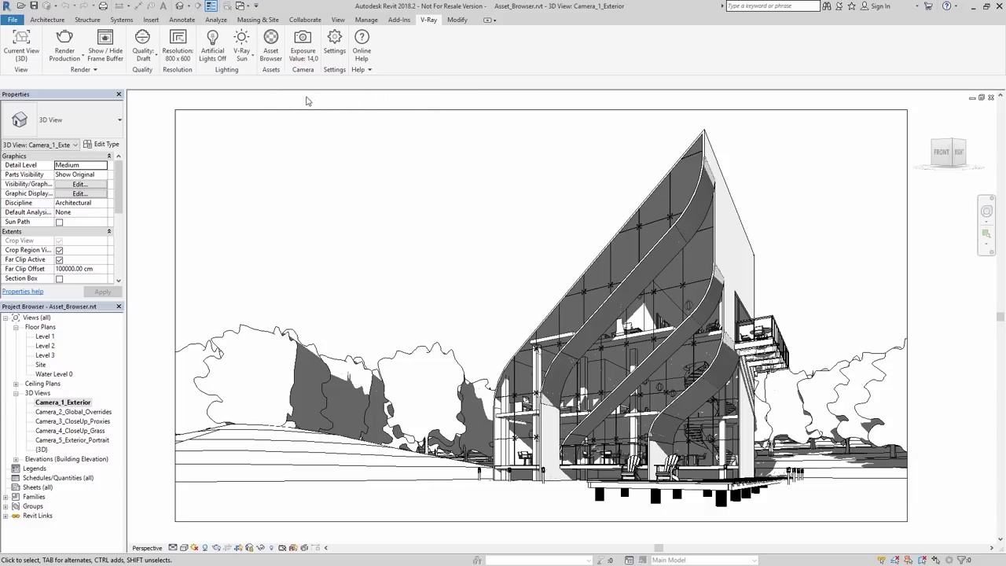
# Choose Camera_1_Exterior as V-Ray's active view and Render Production as the render mode
pyautogui.click(27, 56)
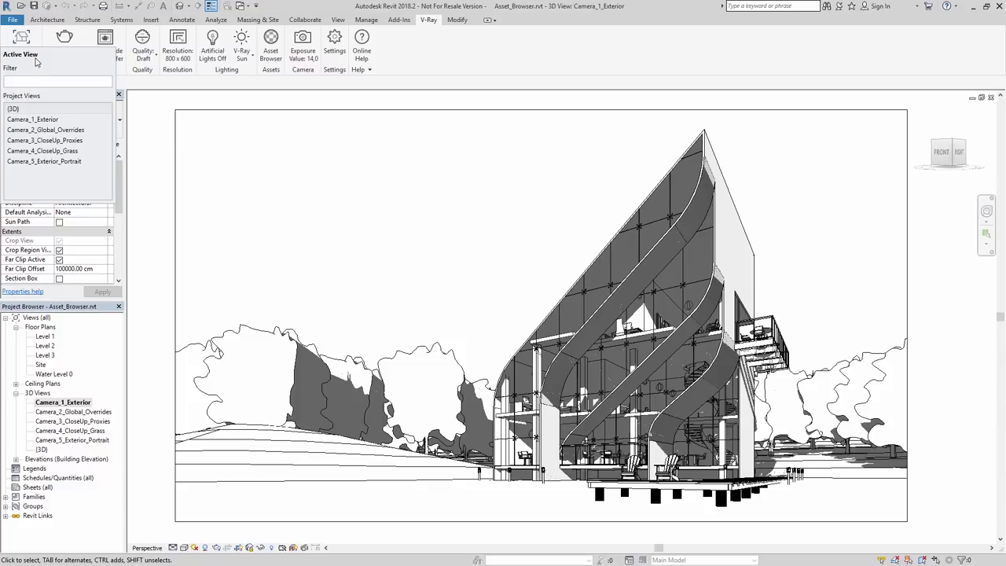
pyautogui.click(52, 121)
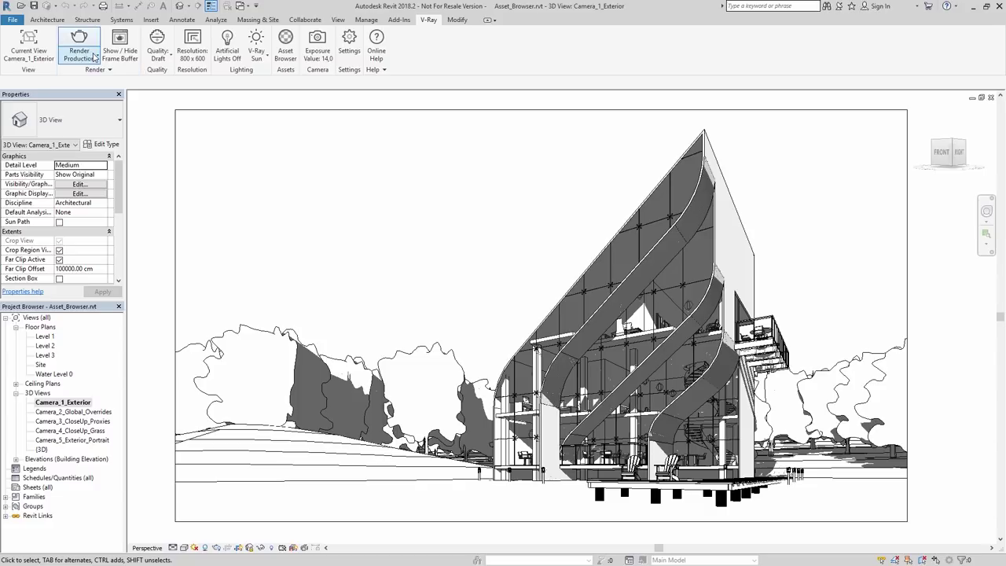
pyautogui.click(94, 57)
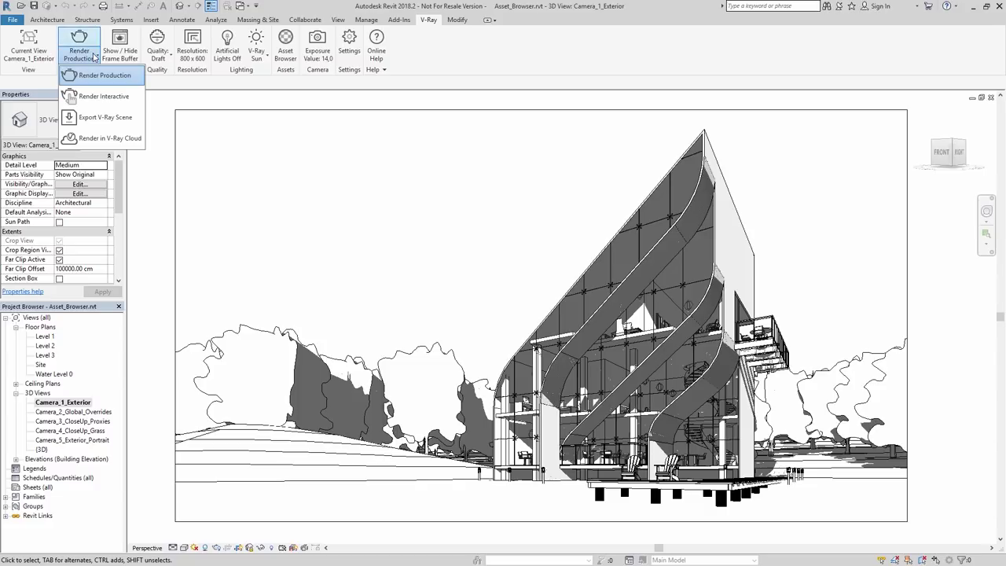
pyautogui.click(136, 77)
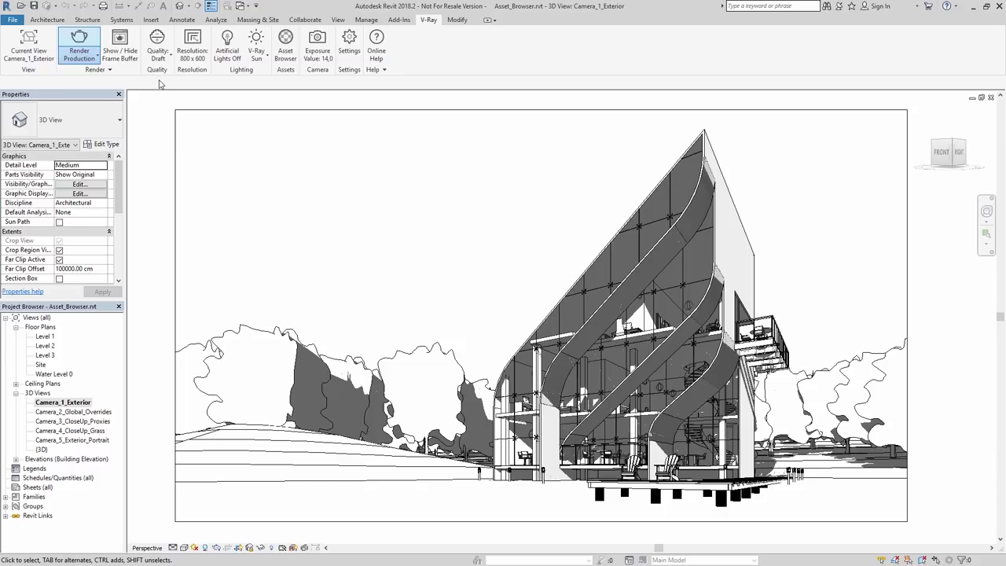
# Review the stored Camera_1_Exterior renders in the V-Ray project gallery, and briefly show the frame buffer window before hiding it
pyautogui.click(112, 72)
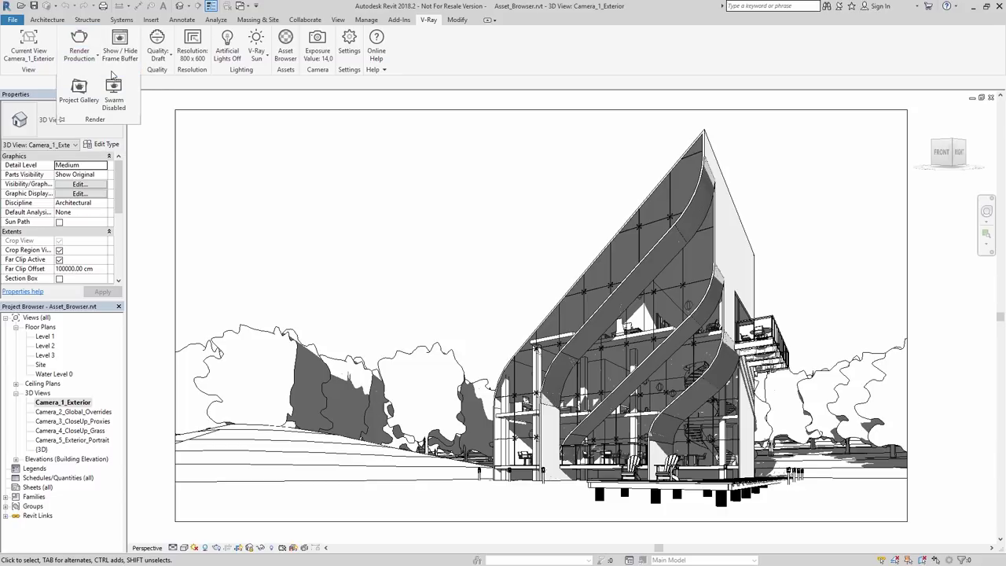
pyautogui.click(79, 90)
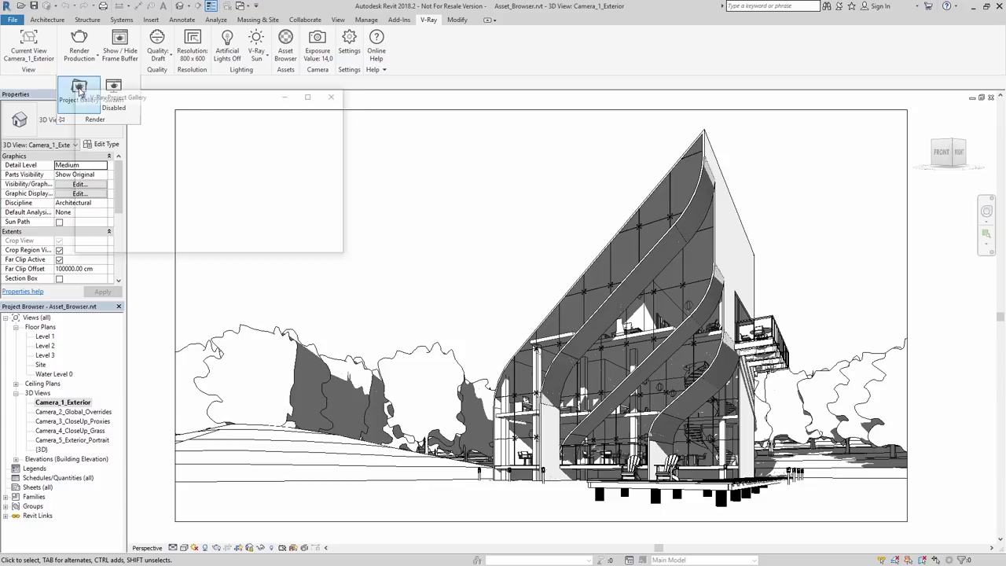
pyautogui.click(122, 163)
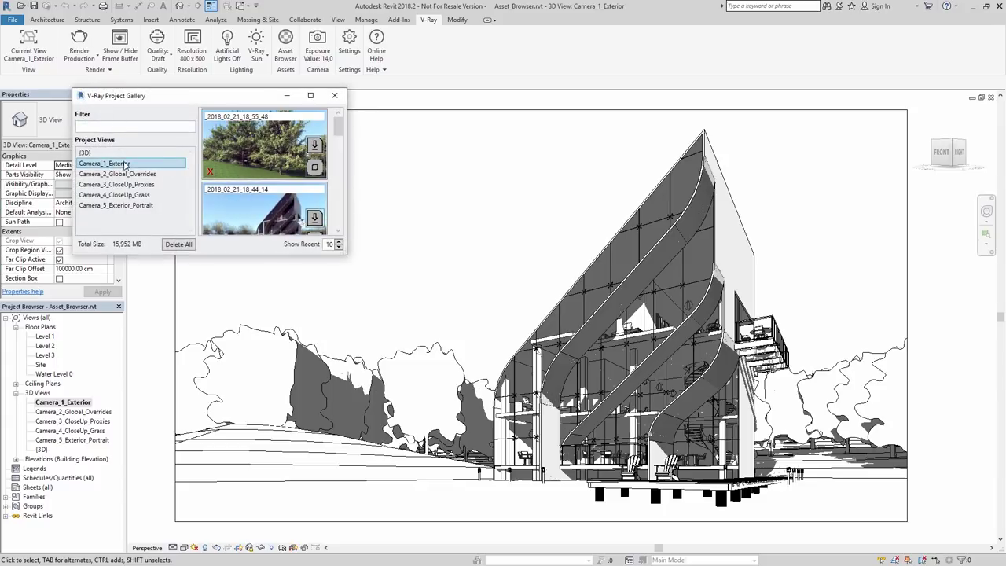
pyautogui.moveTo(338, 132)
pyautogui.mouseDown()
pyautogui.moveTo(341, 159)
pyautogui.moveTo(339, 133)
pyautogui.mouseUp()
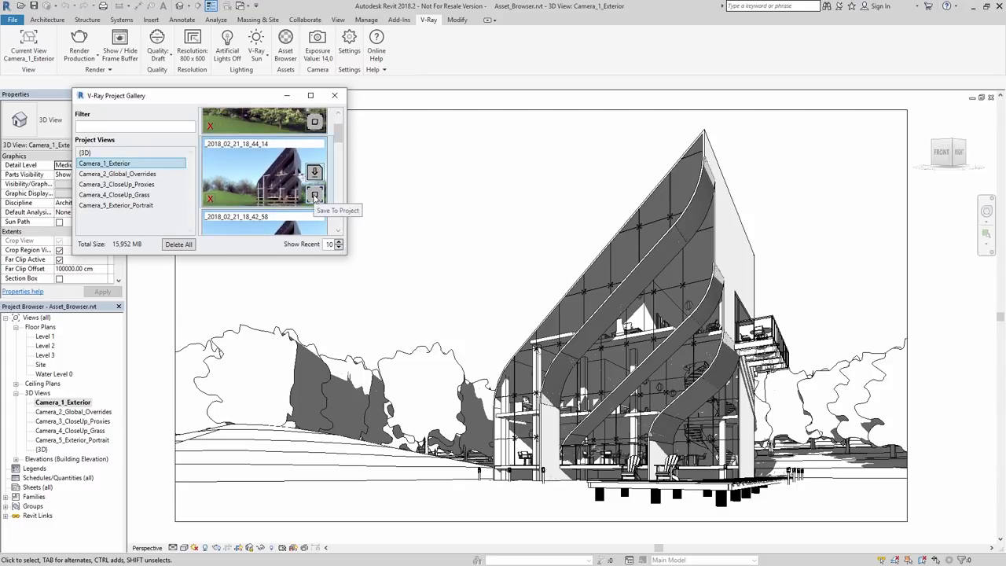
pyautogui.click(314, 195)
pyautogui.click(334, 96)
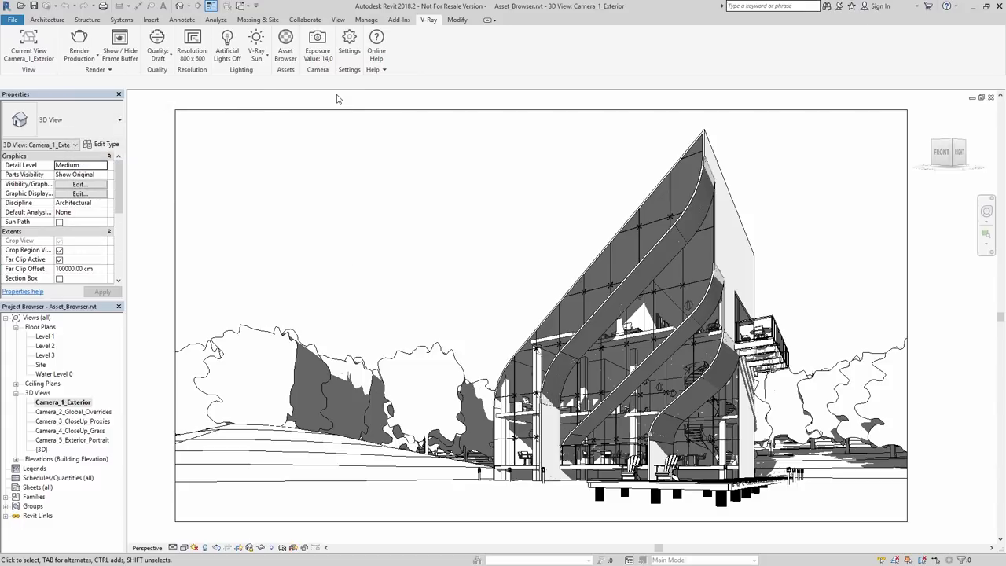
pyautogui.click(120, 43)
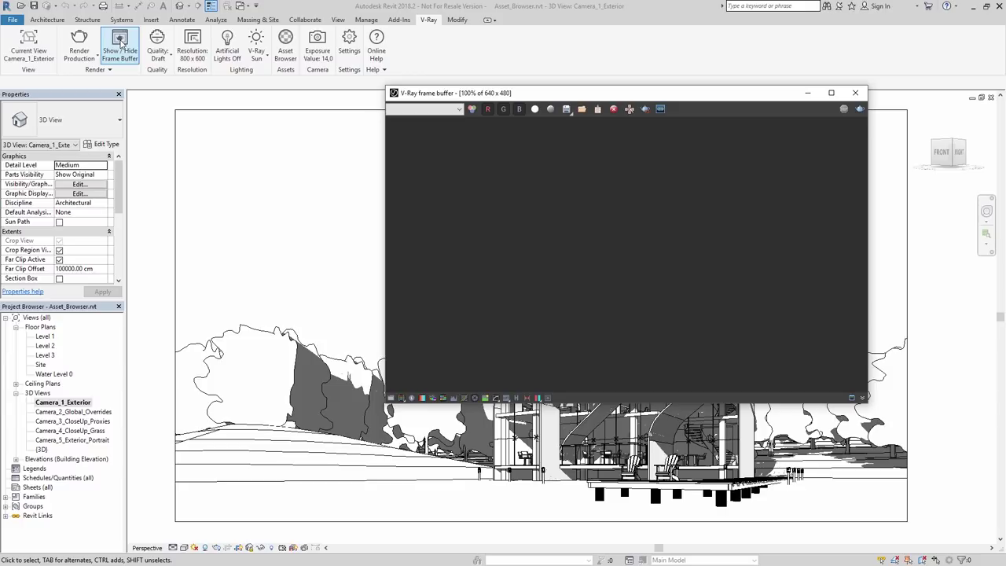
pyautogui.click(120, 43)
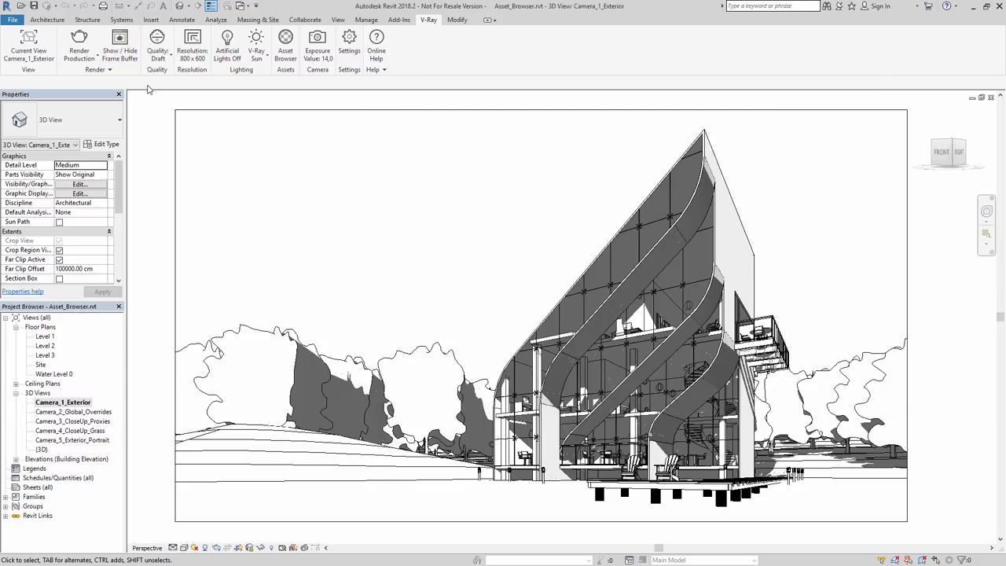
# Review the available V-Ray render quality presets and the preset, custom and crop region resolution options
pyautogui.click(166, 59)
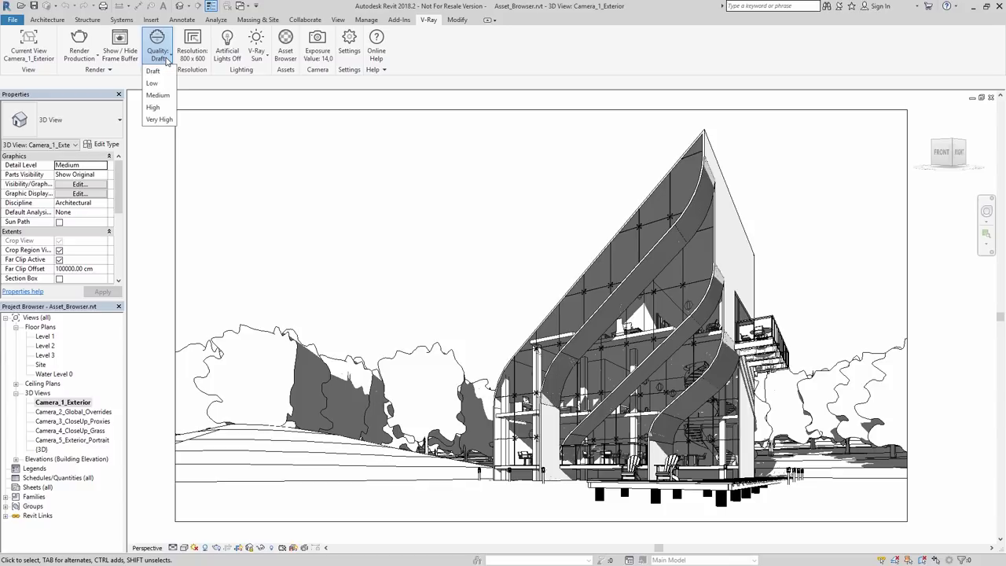
pyautogui.click(194, 55)
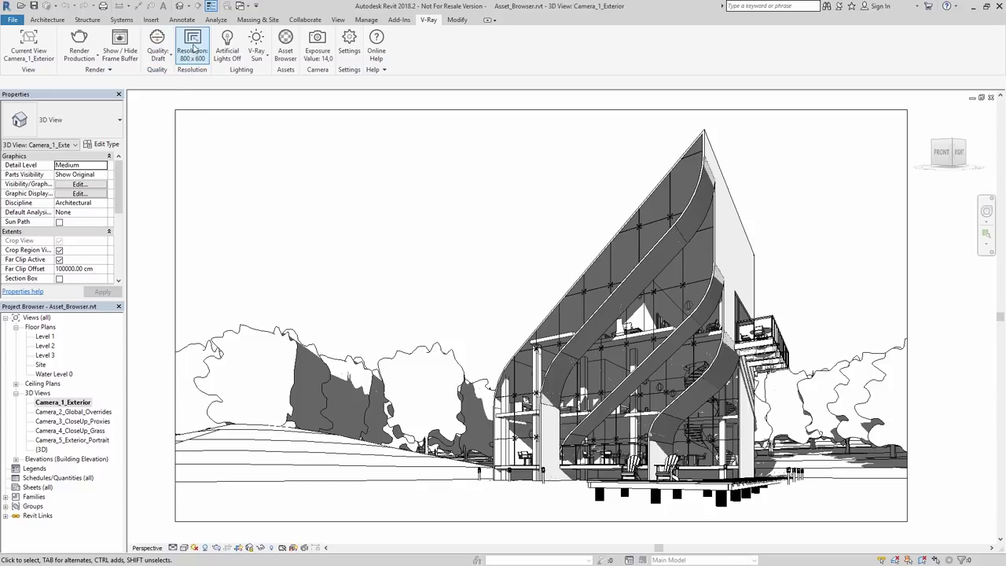
pyautogui.click(193, 49)
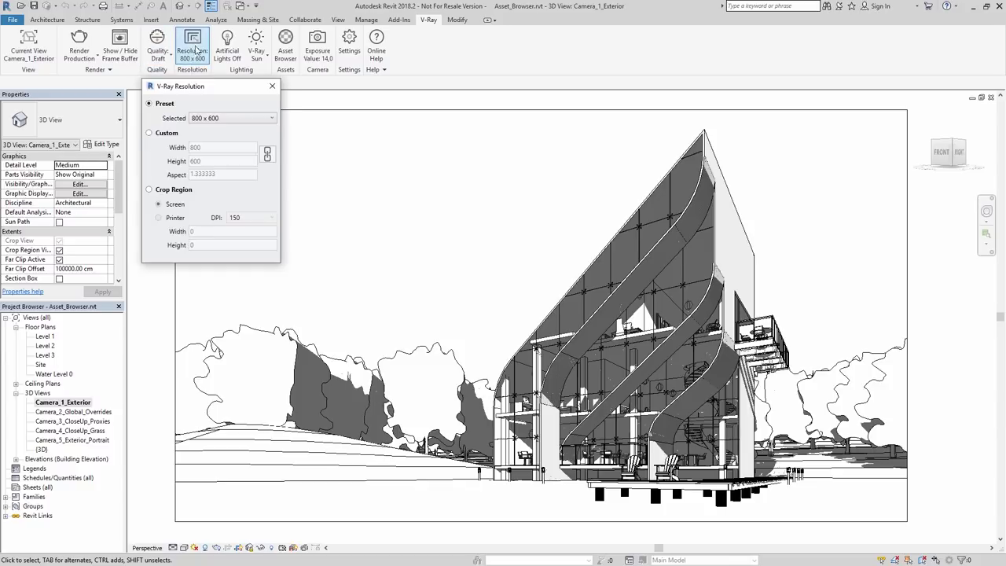
pyautogui.click(272, 86)
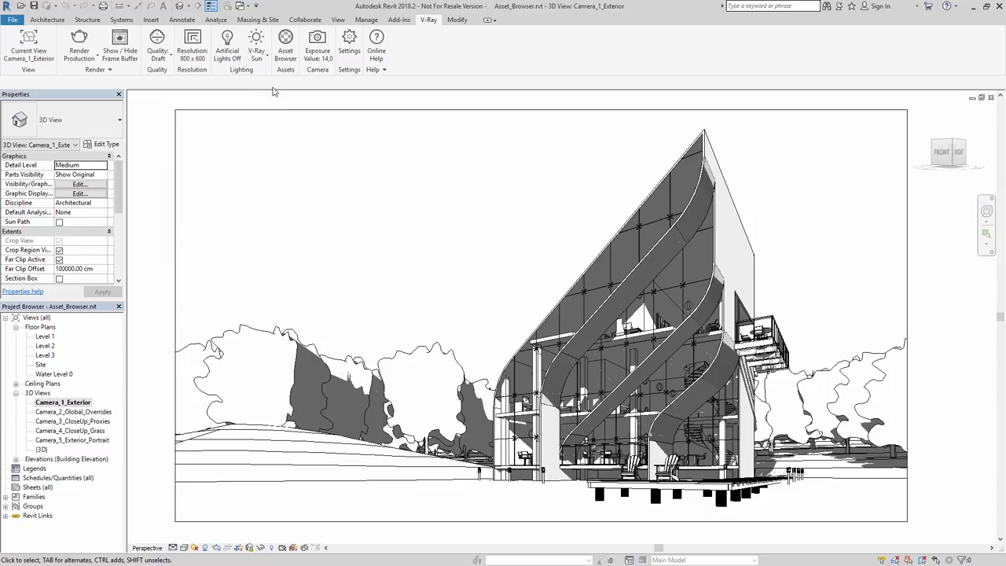
# Switch V-Ray's artificial lights on and back off
pyautogui.click(228, 41)
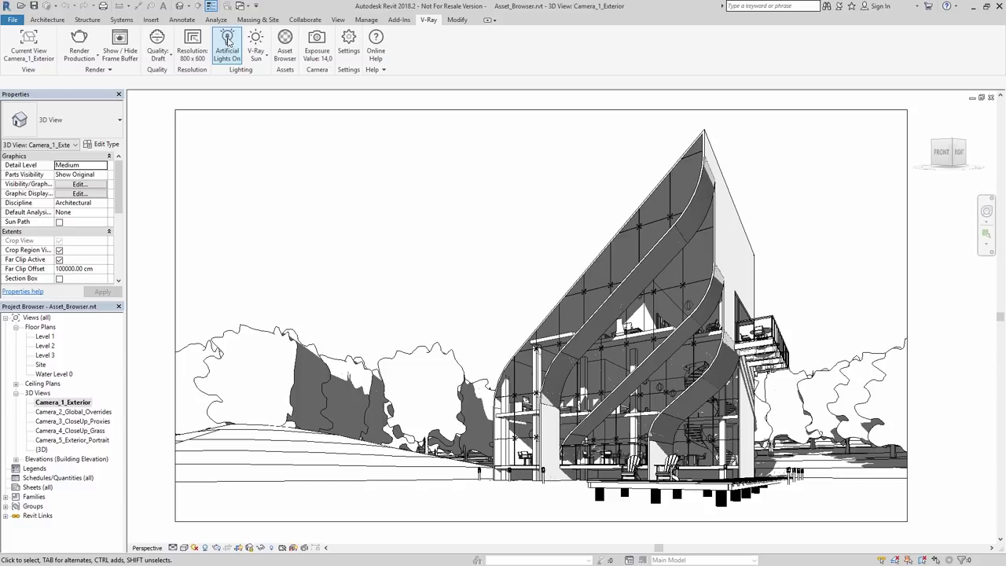
pyautogui.click(228, 42)
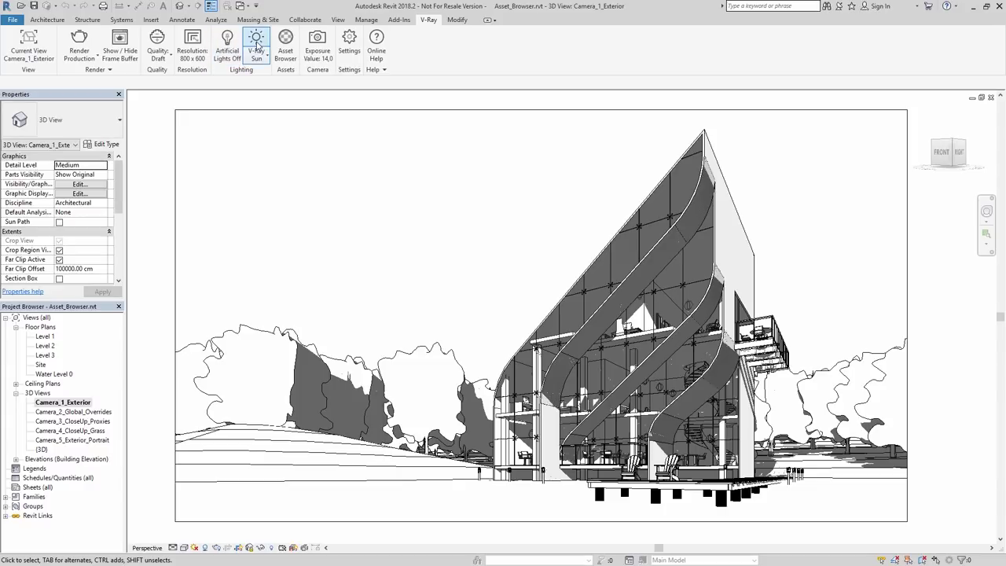
# Review the V-Ray Sun options and the Lighting solar study in Revit's sun settings, closing the dialogs without applying changes
pyautogui.click(257, 45)
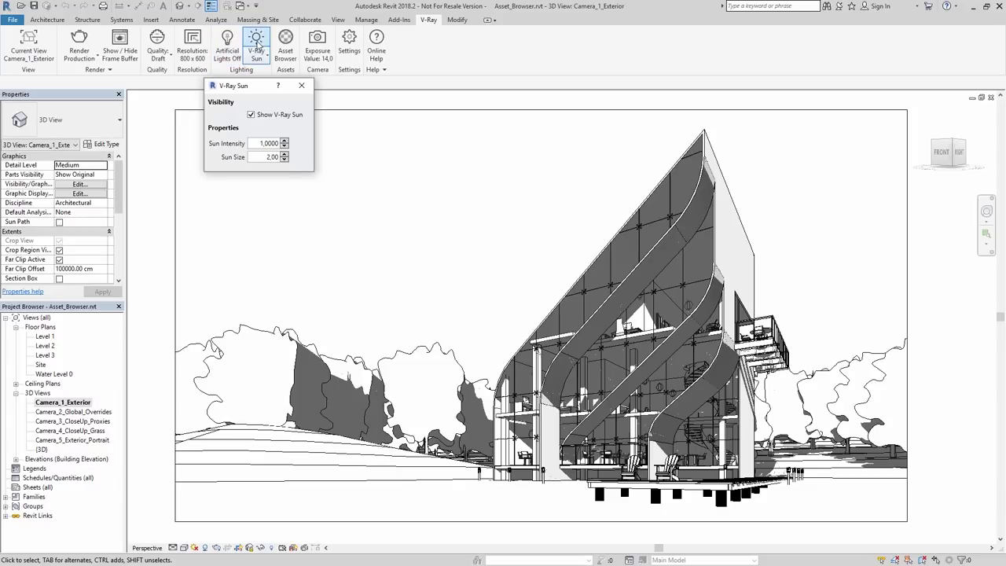
pyautogui.click(250, 113)
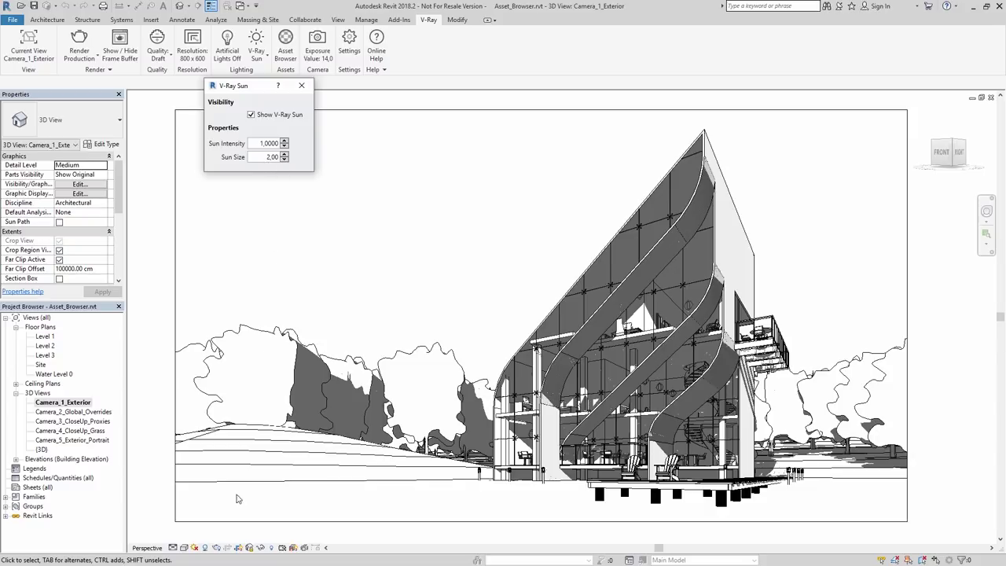
pyautogui.click(223, 548)
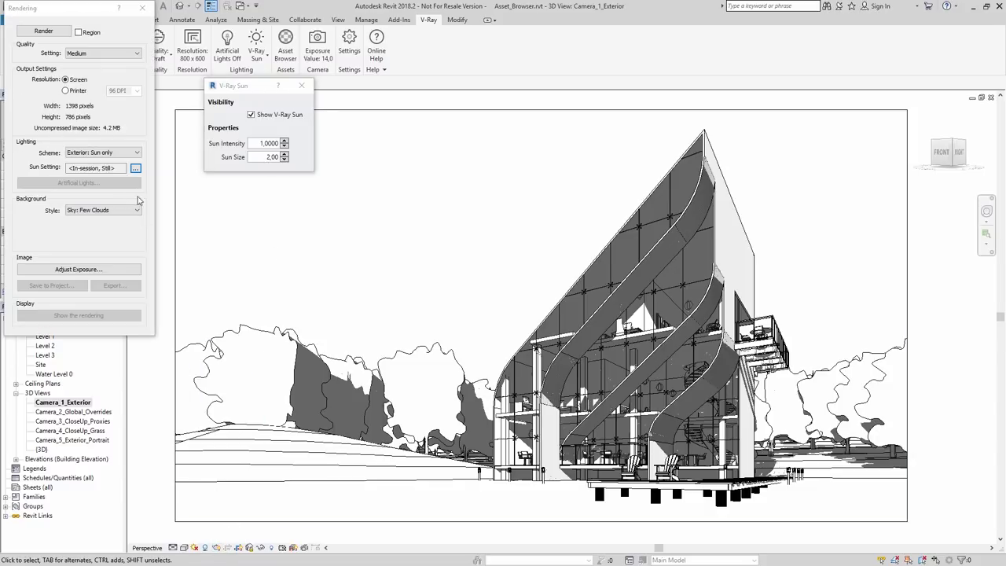
pyautogui.click(135, 169)
pyautogui.click(403, 301)
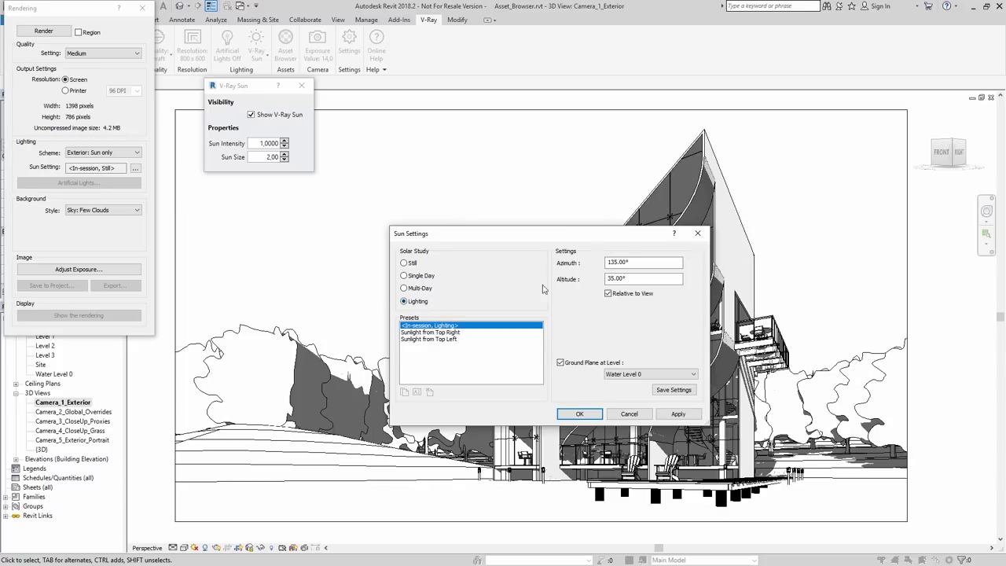
pyautogui.click(629, 414)
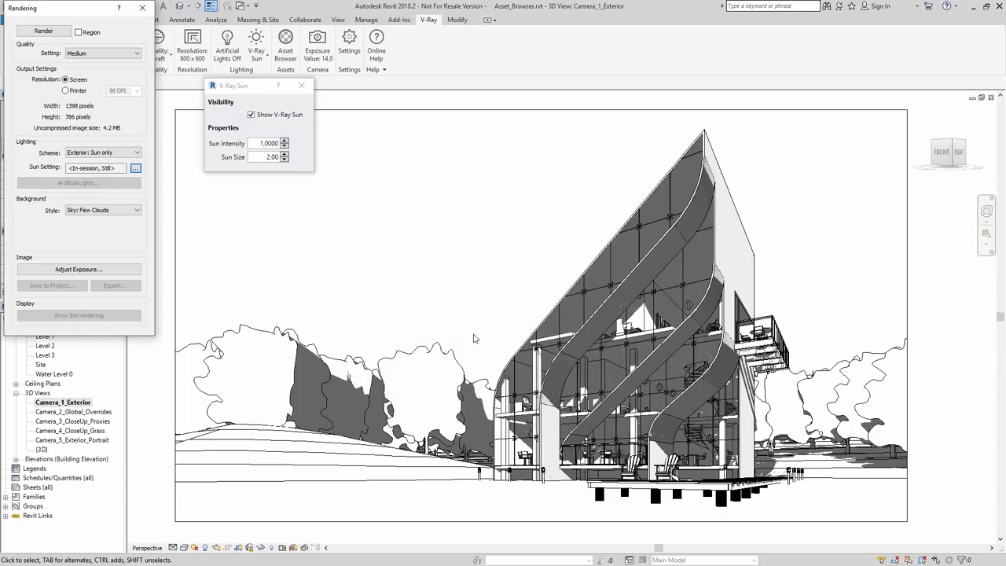
pyautogui.click(143, 8)
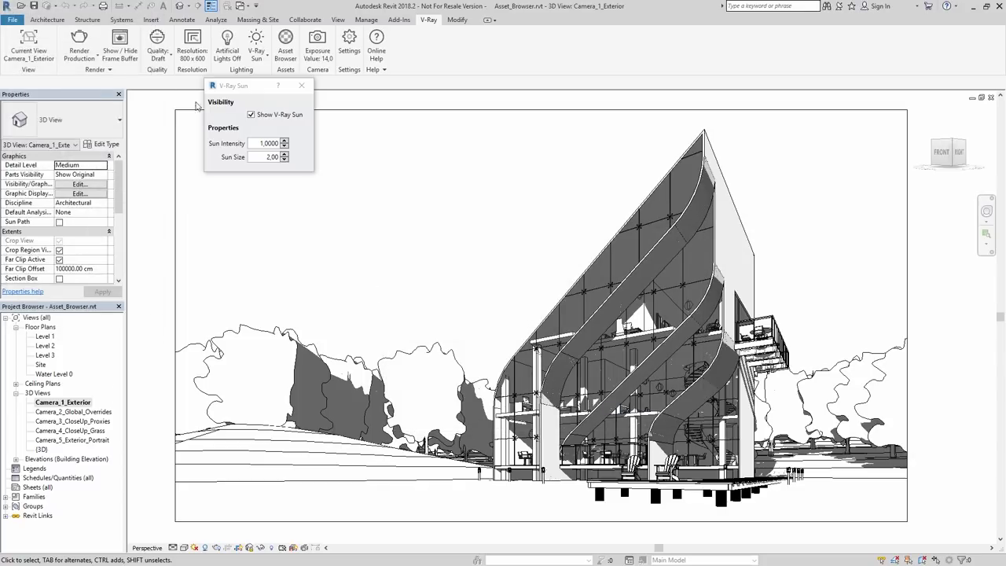
pyautogui.click(301, 84)
# Switch the V-Ray lighting from the sun to Dome Light and inspect its color palette and HDR image option, leaving HDR off
pyautogui.click(263, 59)
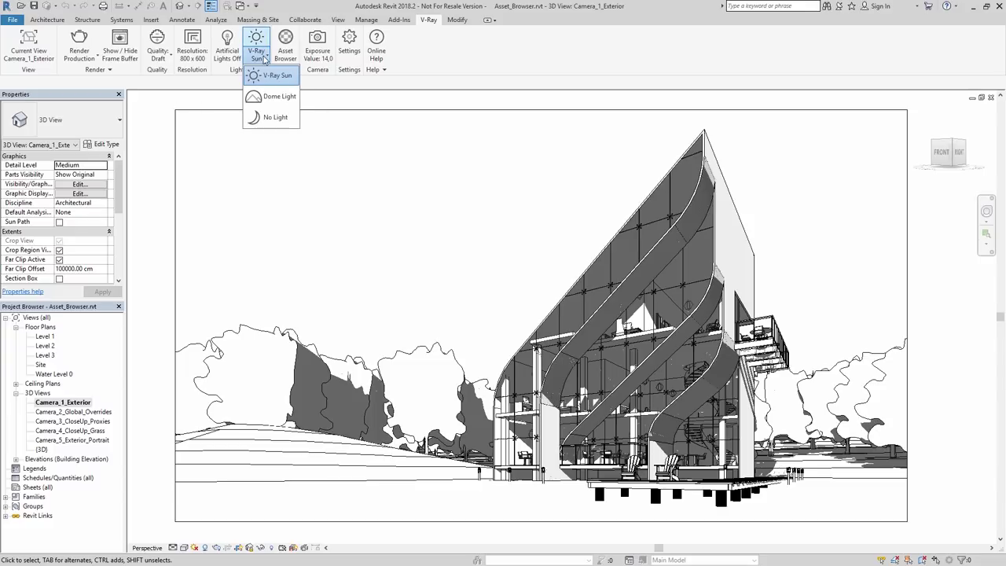
pyautogui.click(279, 97)
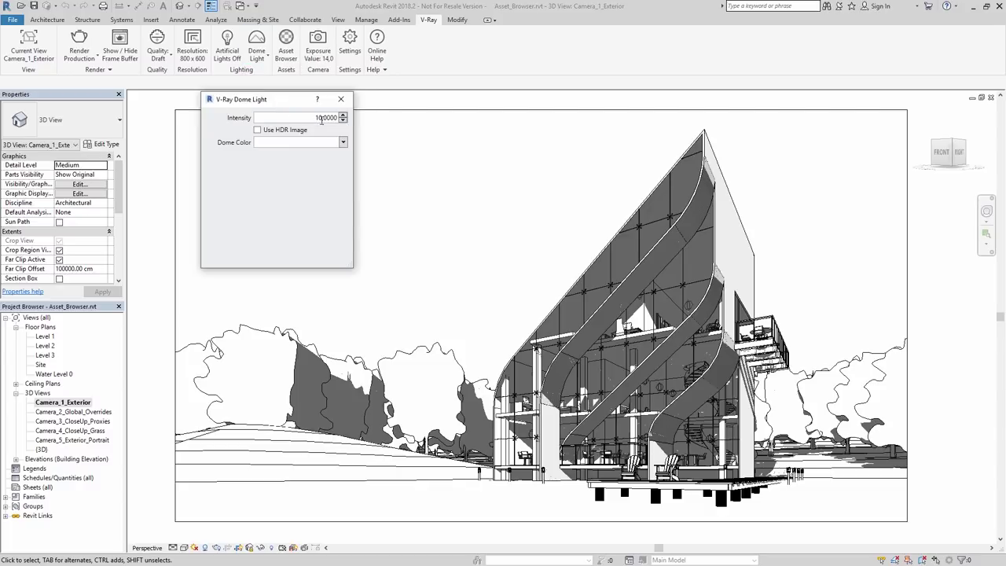
pyautogui.click(342, 143)
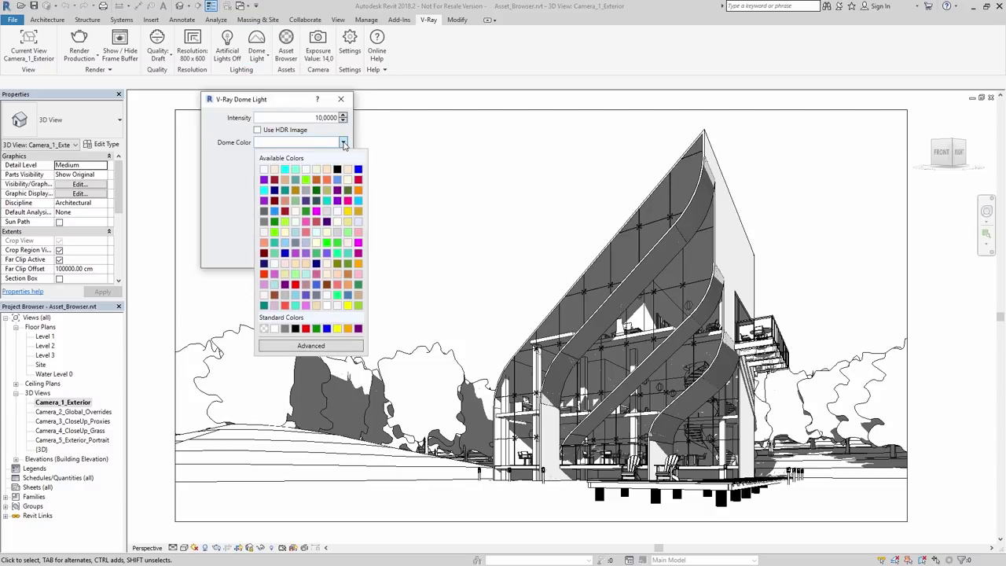
pyautogui.click(343, 143)
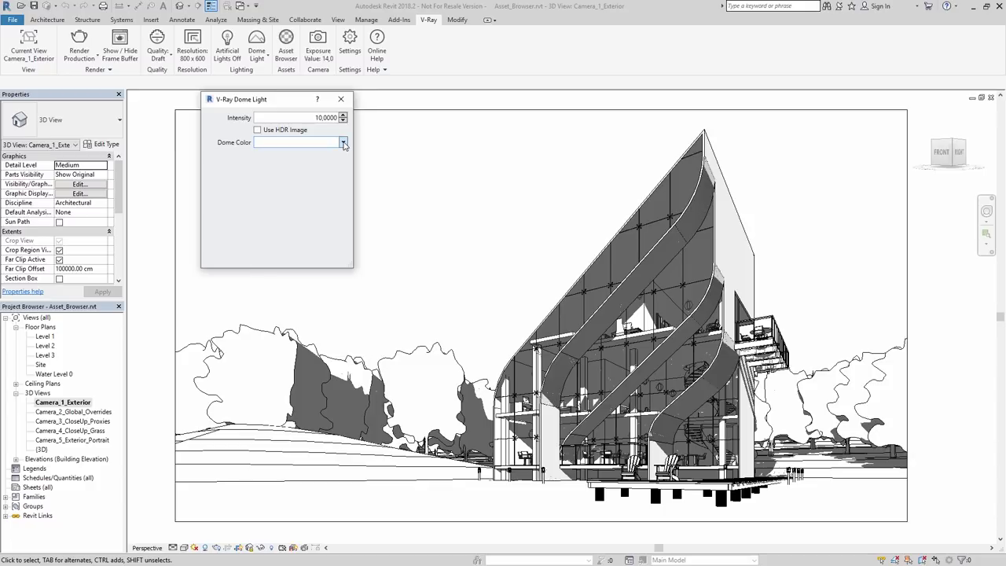
pyautogui.click(258, 130)
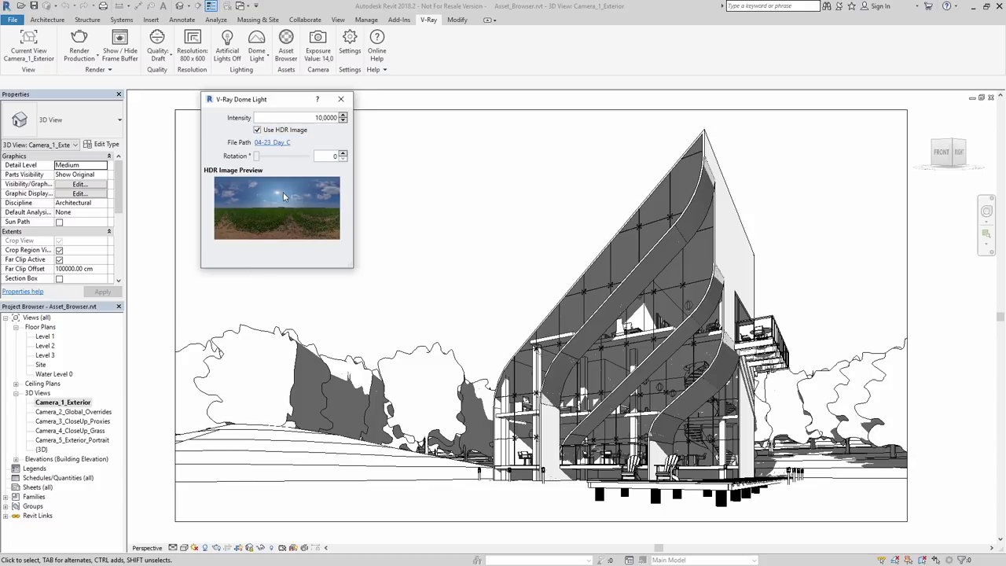
pyautogui.click(258, 130)
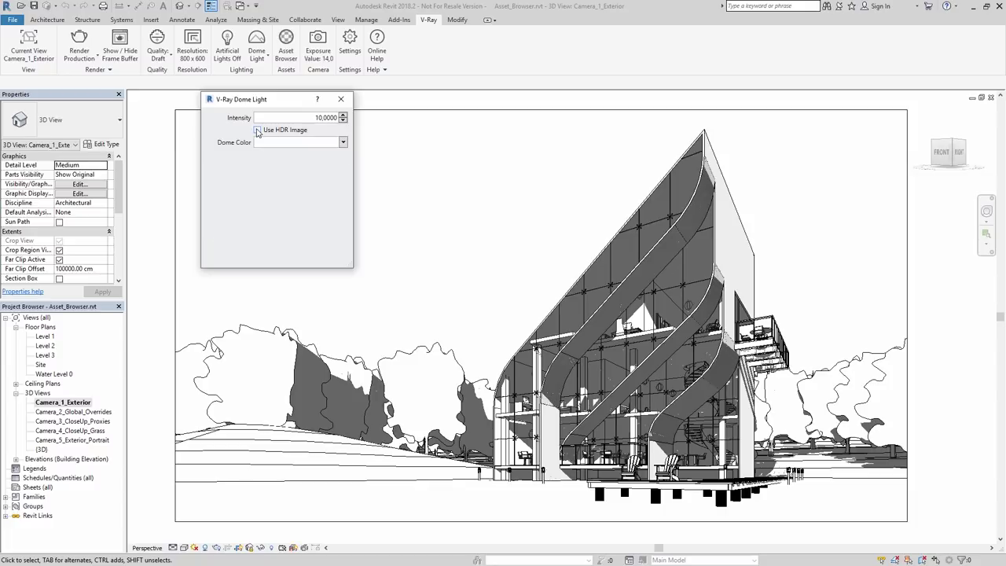
pyautogui.click(341, 100)
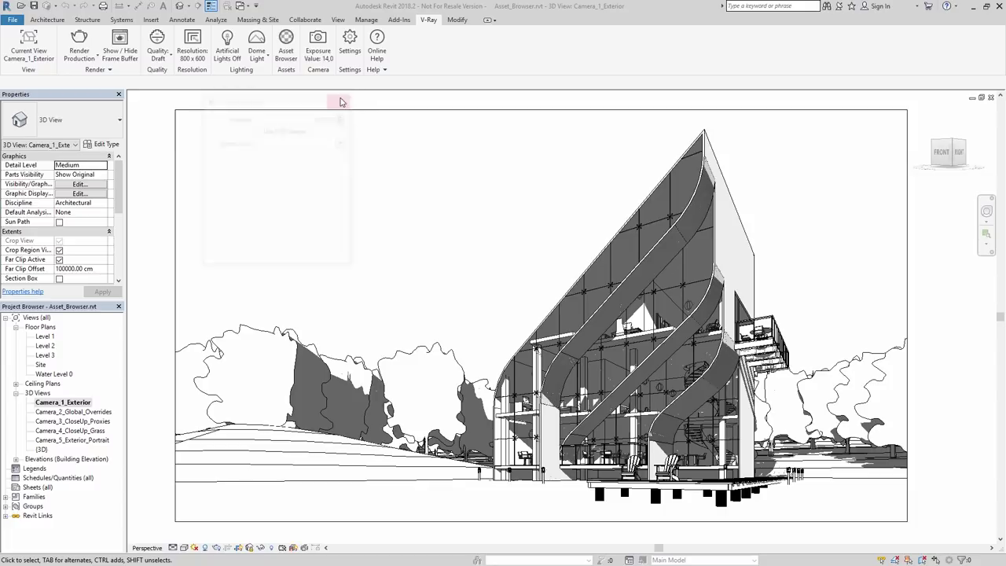
# Look through the V-Ray Asset Browser's Material Map, Global Materials, RPC Proxies and V-Ray Fur sections and close it
pyautogui.click(258, 55)
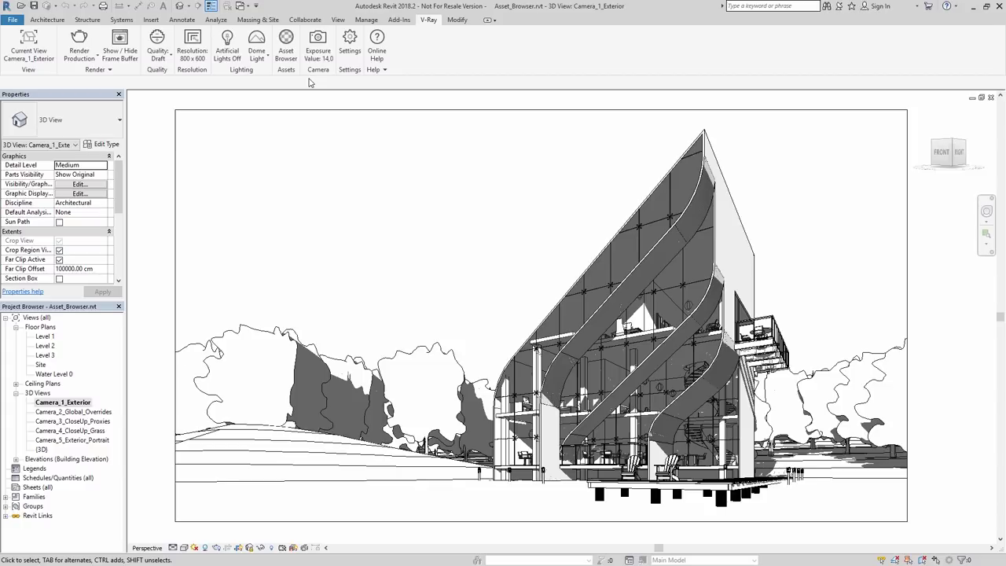
pyautogui.click(287, 44)
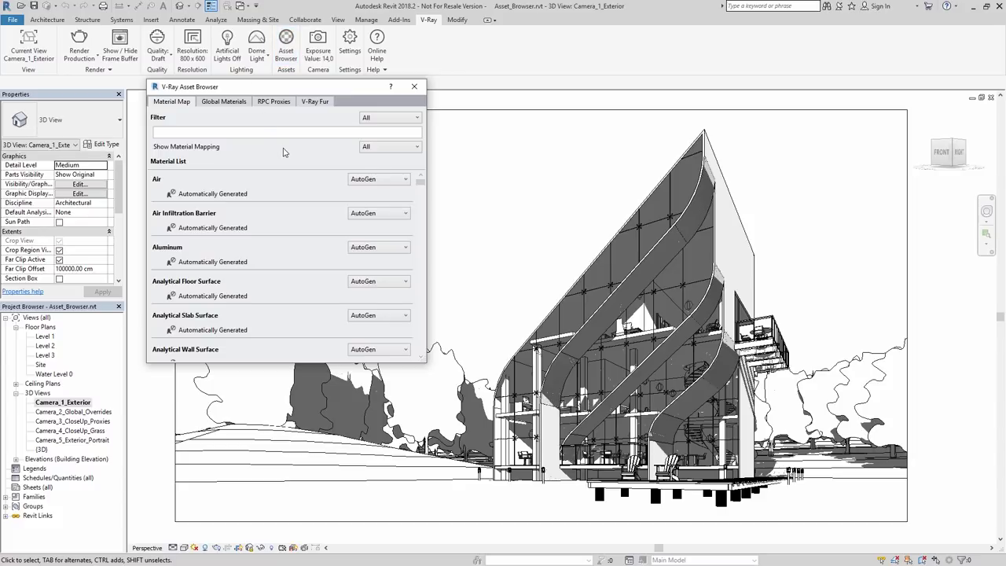
pyautogui.moveTo(421, 183)
pyautogui.mouseDown()
pyautogui.moveTo(421, 194)
pyautogui.moveTo(422, 182)
pyautogui.mouseUp()
pyautogui.click(220, 103)
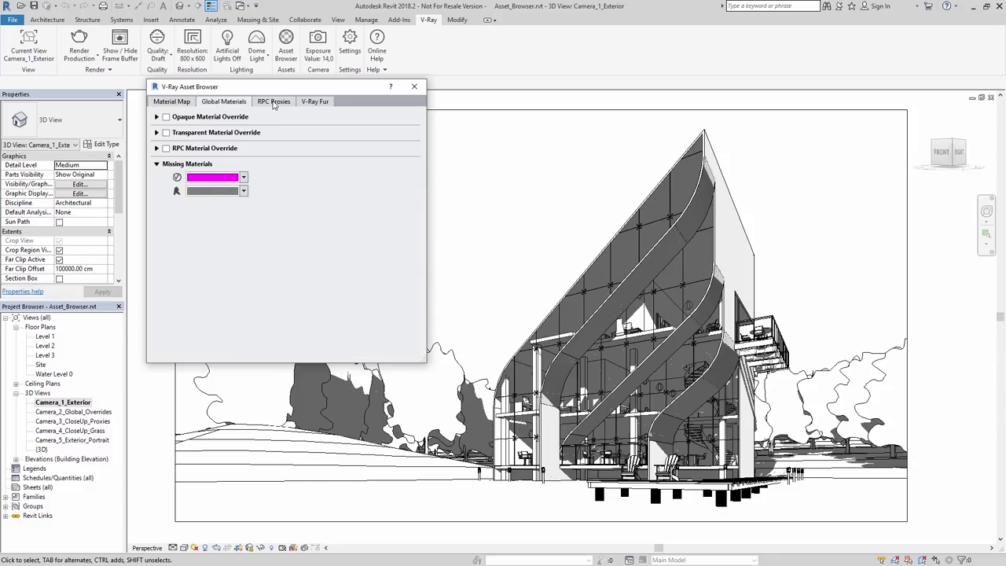
pyautogui.click(274, 104)
pyautogui.click(314, 103)
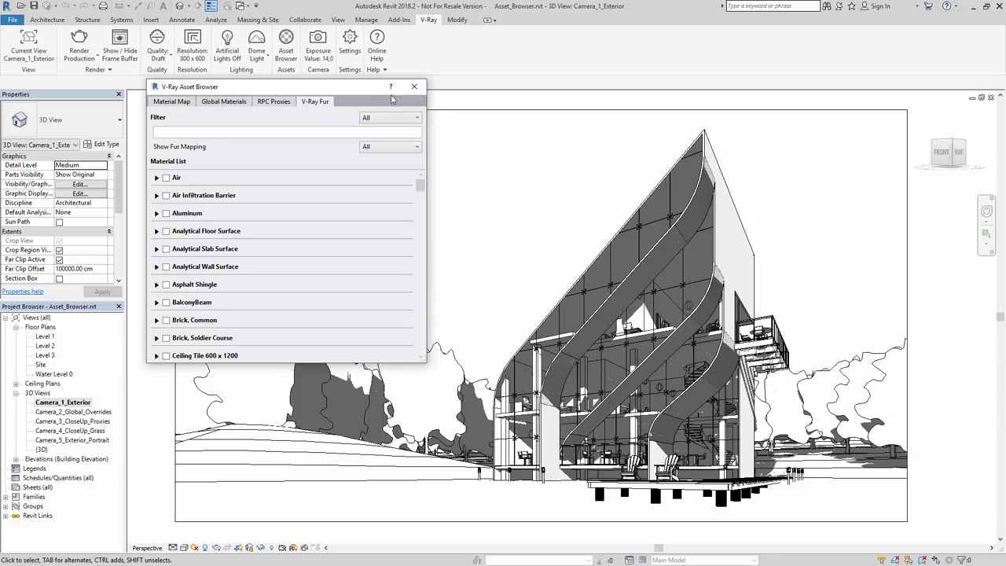
pyautogui.click(414, 88)
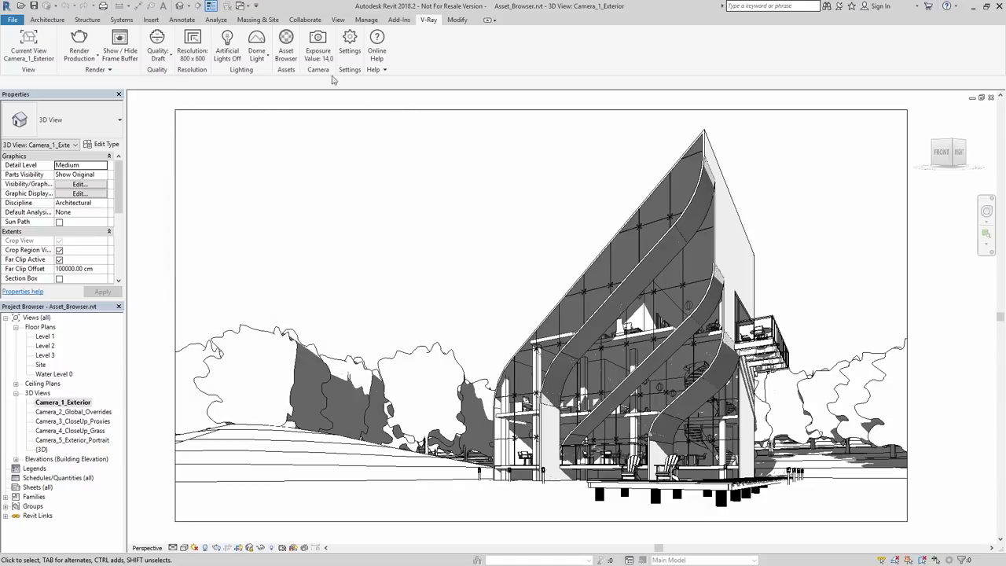
# Review the V-Ray Camera's exposure, white balance and effects options, collapse the Effects group and close the dialog
pyautogui.click(318, 43)
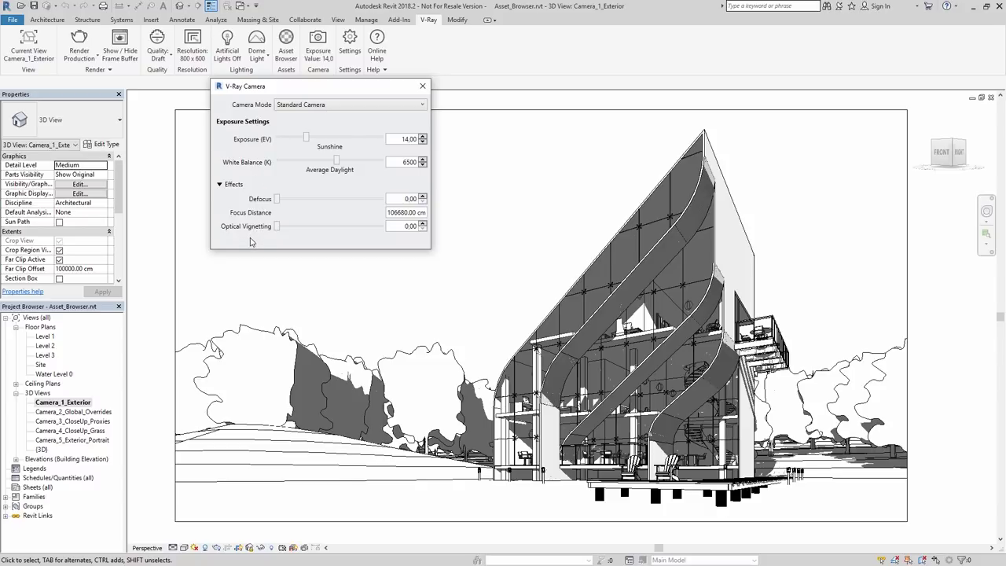
pyautogui.click(221, 185)
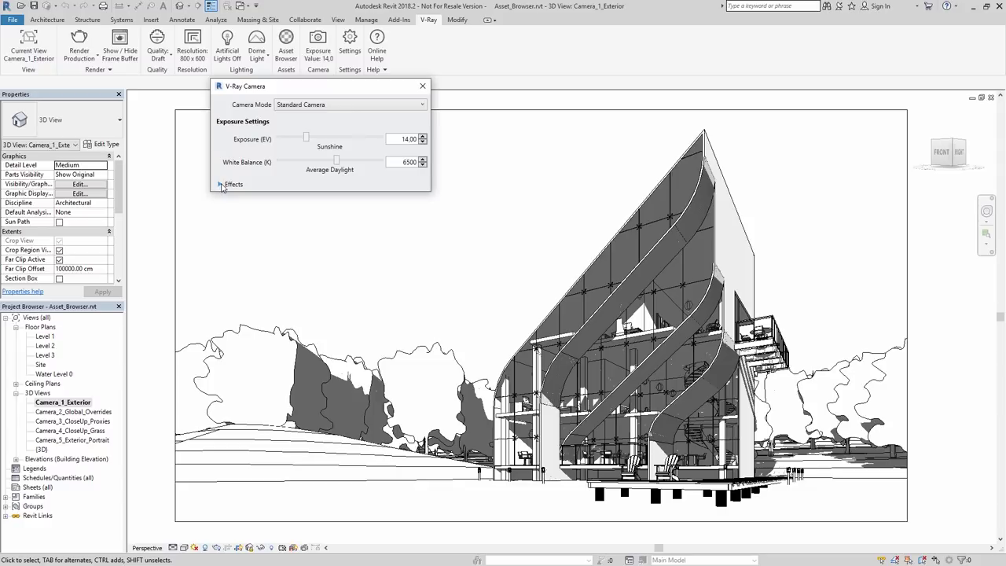
pyautogui.click(423, 88)
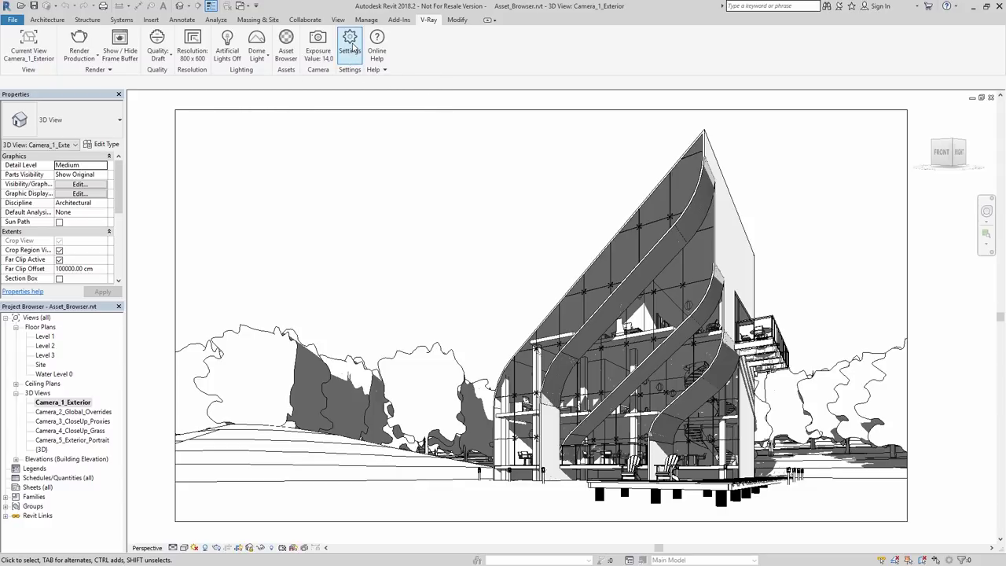
# In the V-Ray renderer settings, try the GPU engine, return to CPU, and inspect the sampler choices, keeping Progressive
pyautogui.click(351, 47)
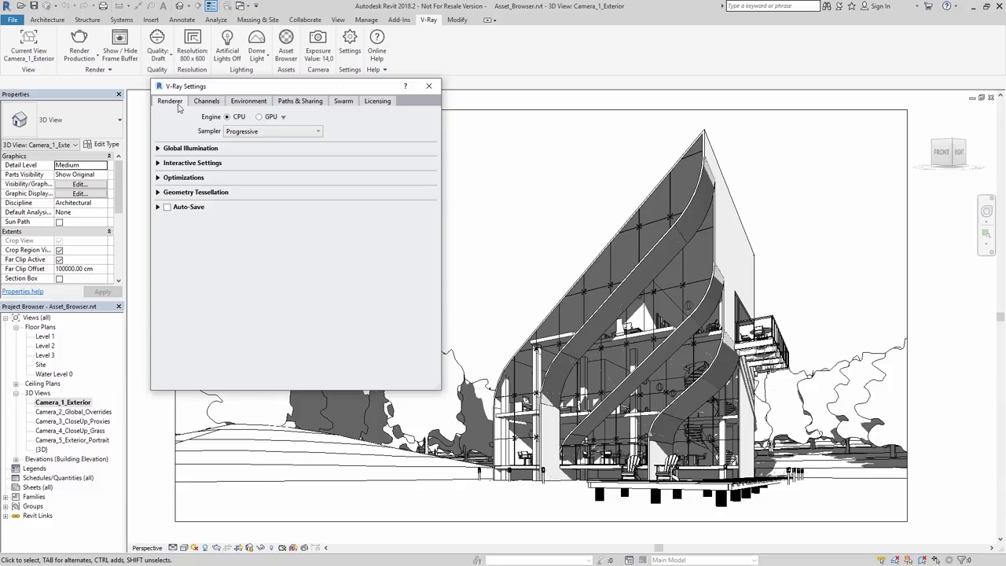
pyautogui.click(259, 117)
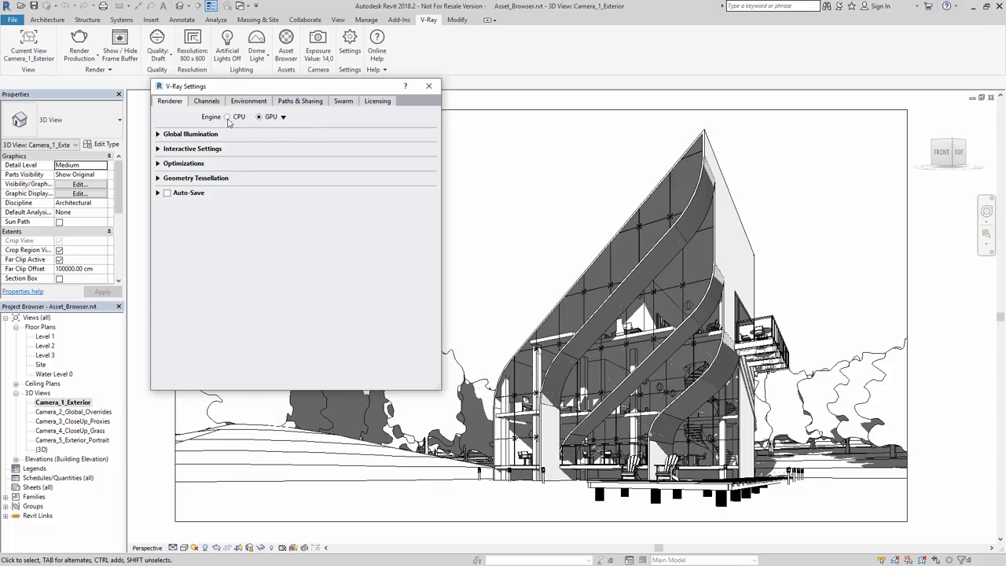
pyautogui.click(227, 117)
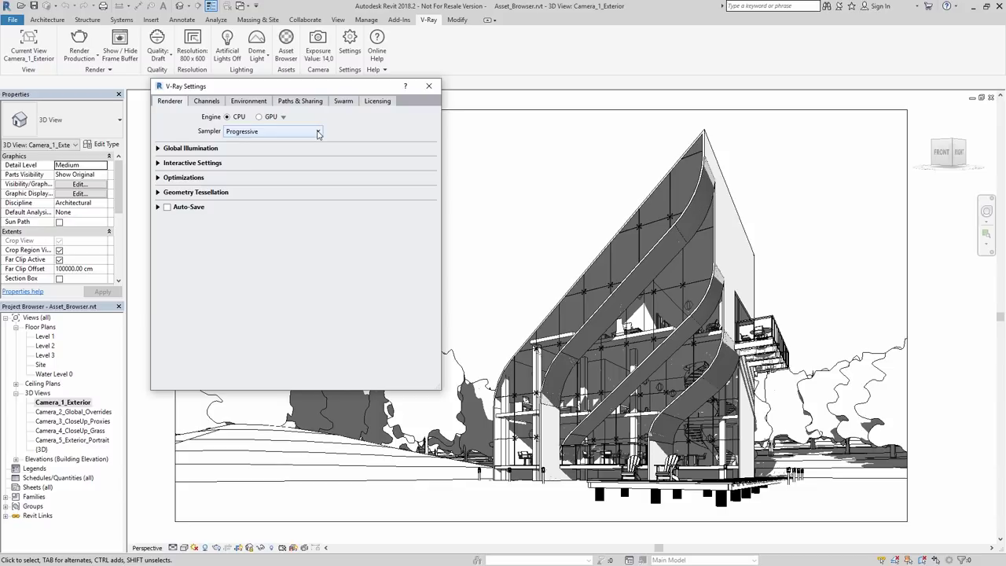
pyautogui.click(318, 132)
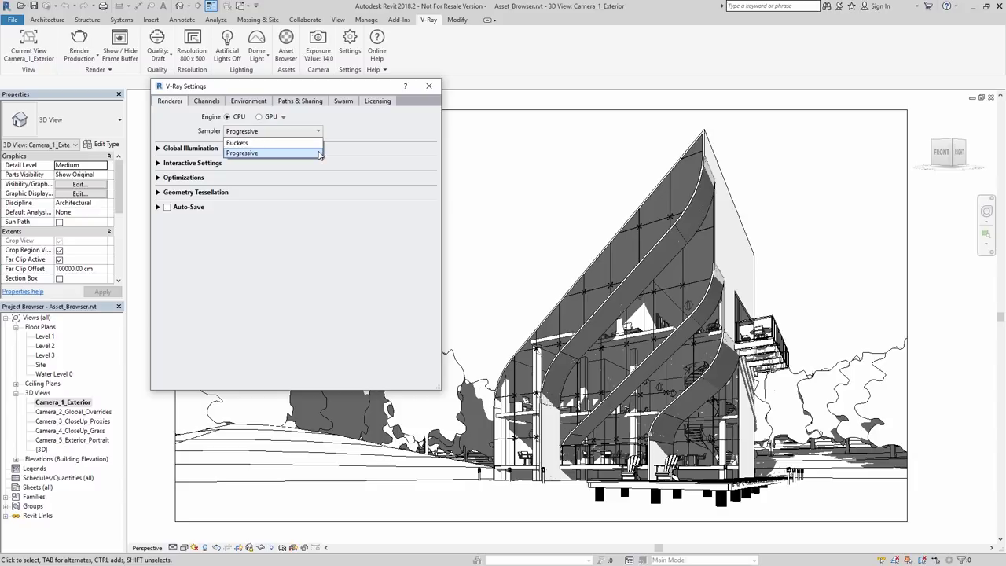
pyautogui.click(351, 131)
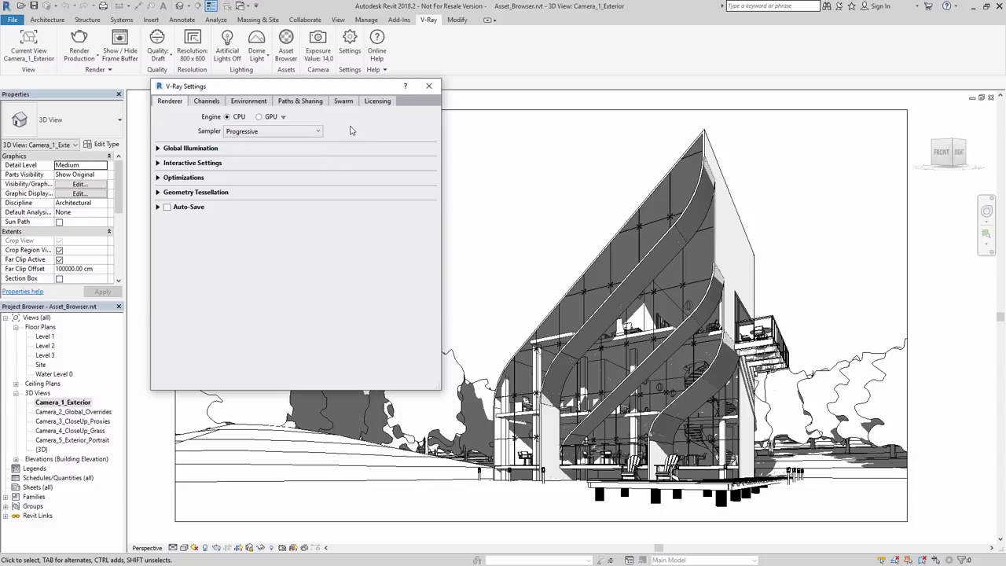
# Examine the renderer's Global Illumination, Interactive Settings, Optimizations and Geometry Tessellation groups, collapsing each one again
pyautogui.click(157, 148)
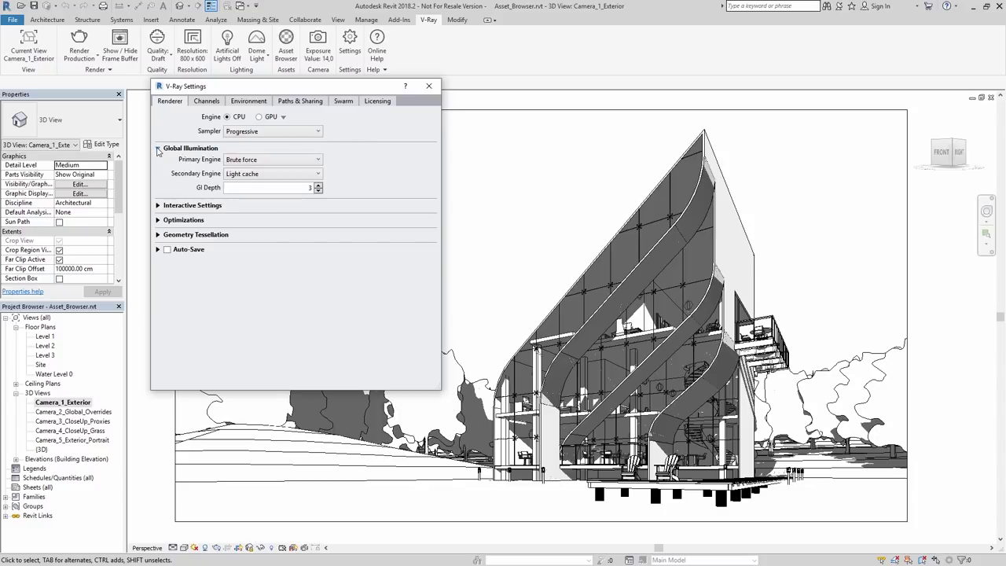
pyautogui.click(157, 148)
pyautogui.click(157, 163)
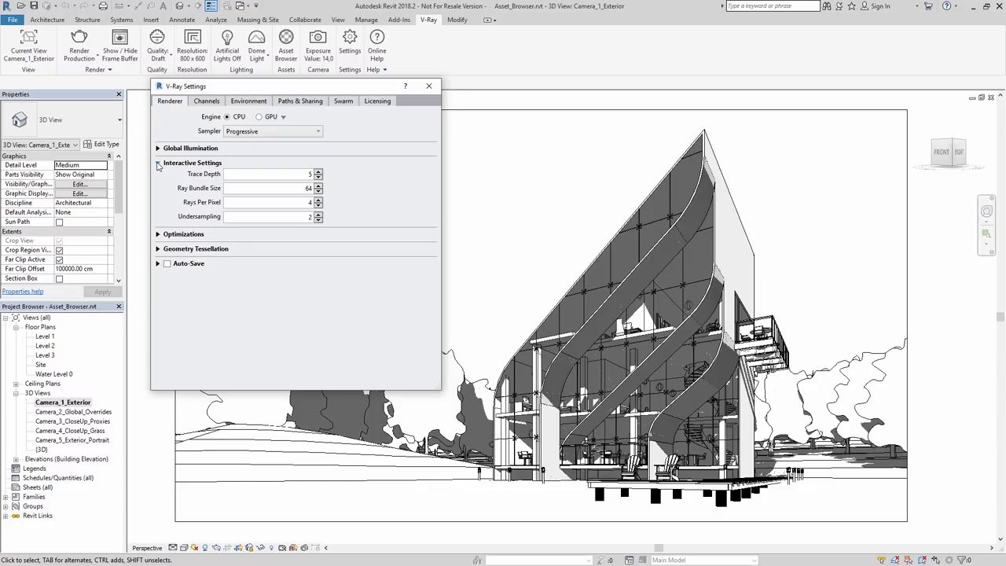
pyautogui.click(157, 163)
pyautogui.click(157, 178)
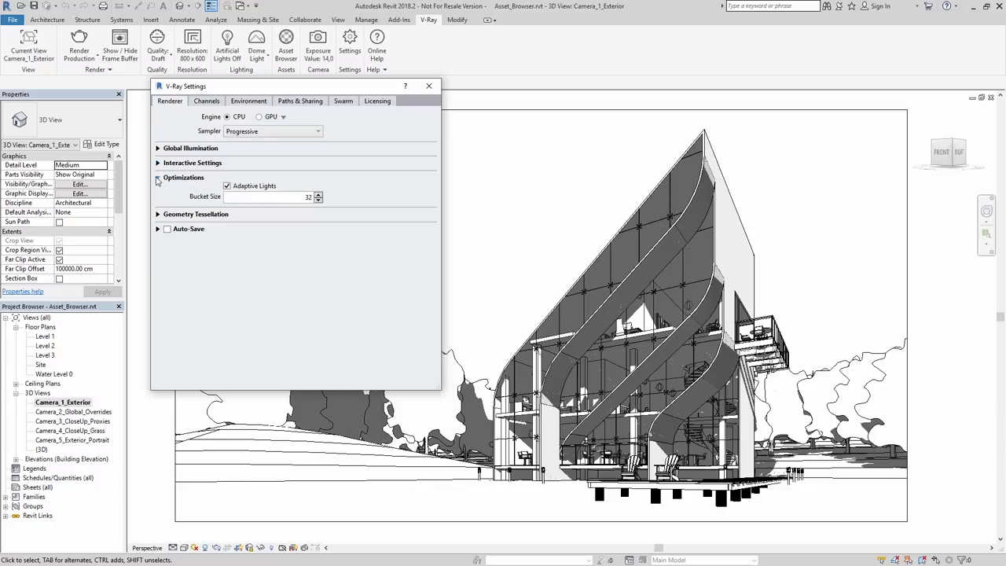
pyautogui.click(157, 178)
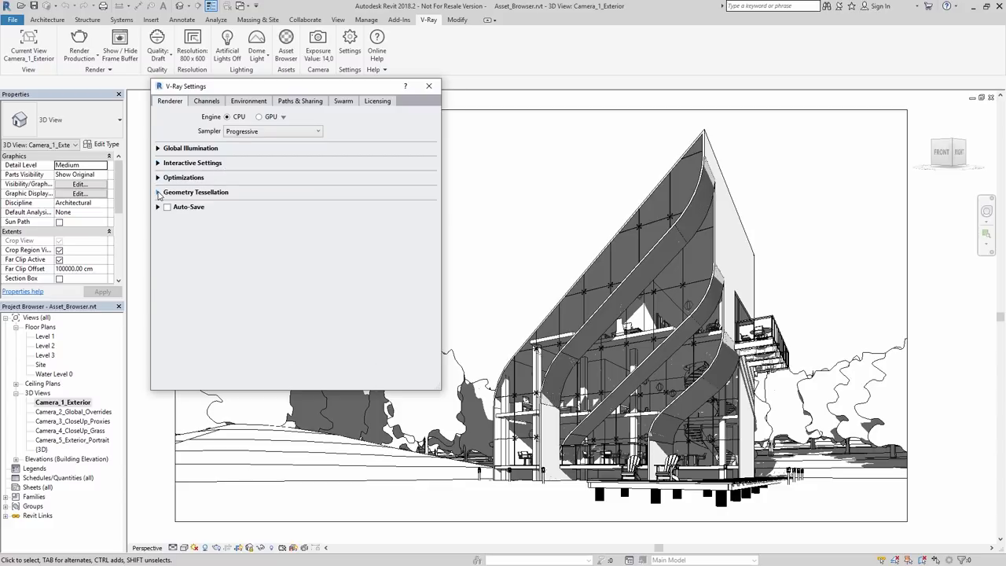
pyautogui.click(157, 192)
pyautogui.click(158, 193)
# Turn on render Auto-Save, inspect its available file types while keeping PNG, and turn Auto-Save back off
pyautogui.click(167, 208)
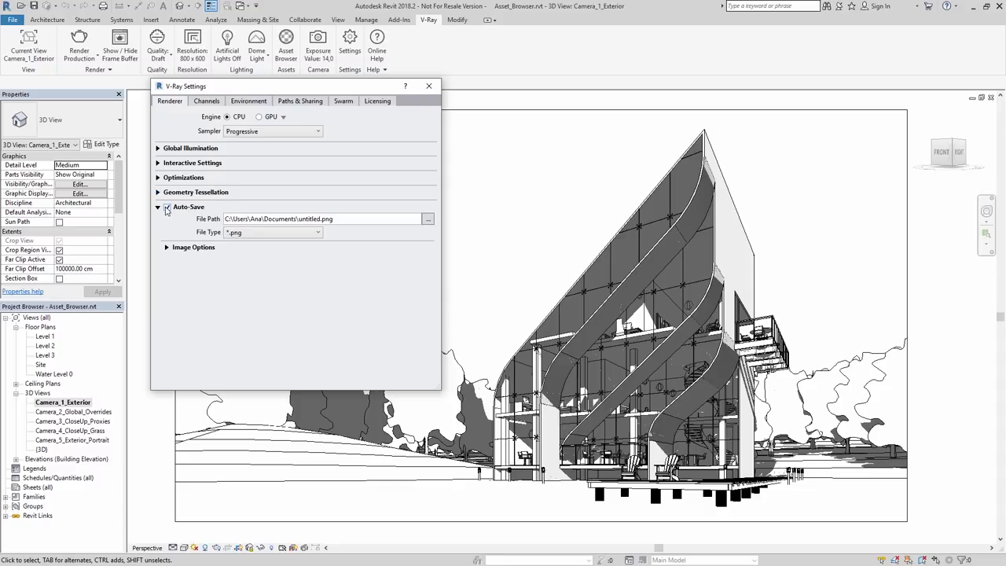
pyautogui.click(279, 233)
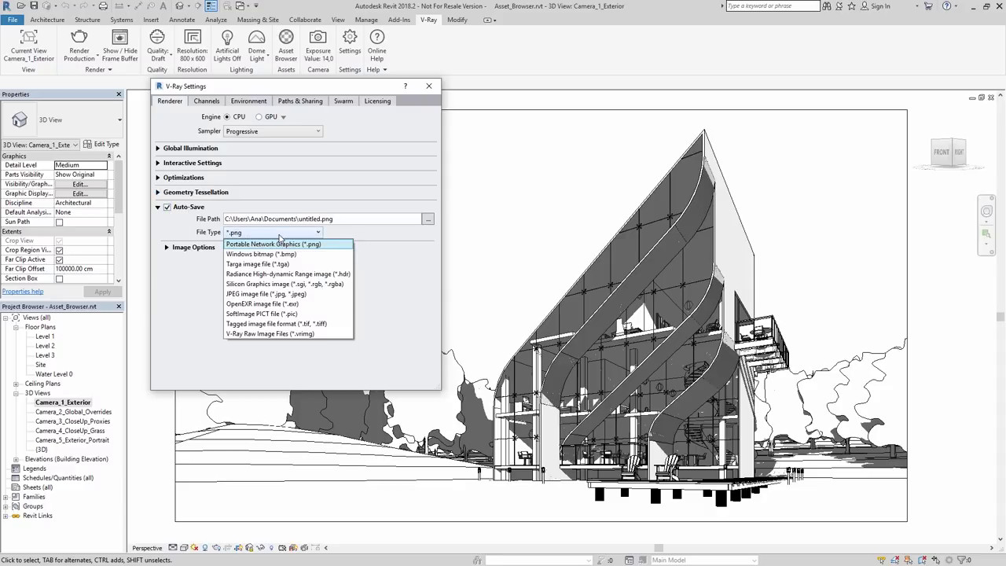
pyautogui.click(279, 234)
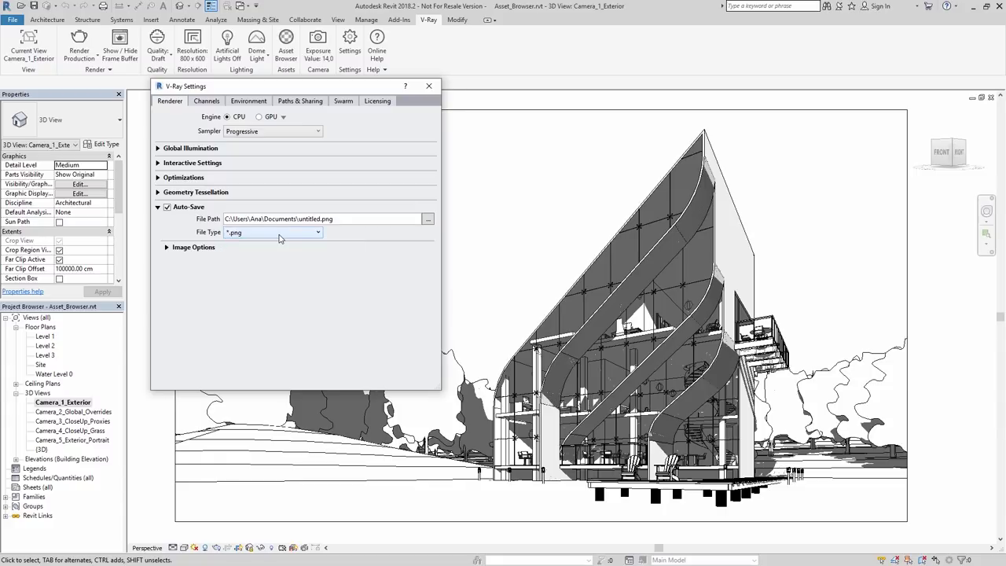
pyautogui.click(167, 208)
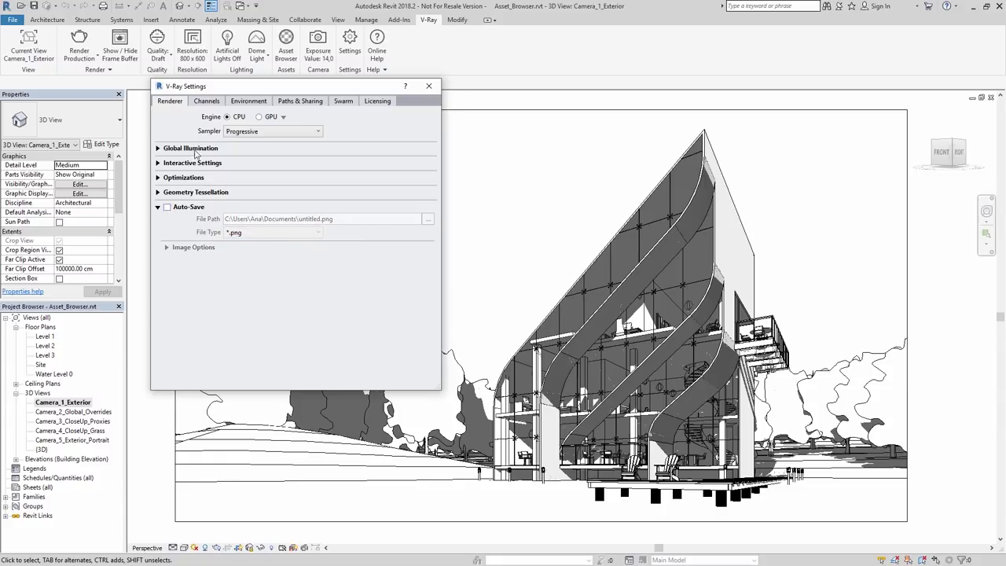
# Show the Denoiser and ZDepth options of the V-Ray render channels and enable the Denoiser Channel
pyautogui.click(206, 103)
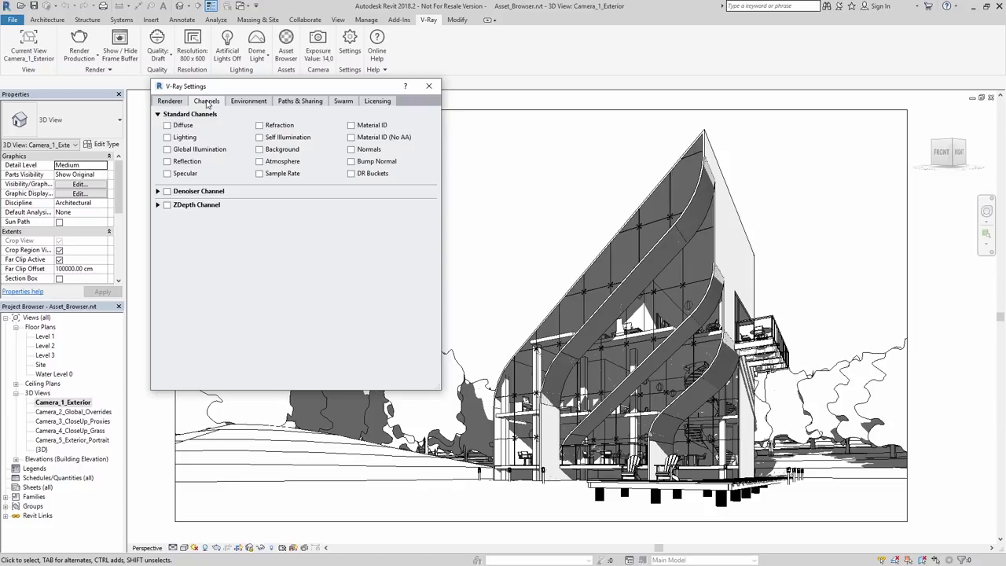
pyautogui.click(158, 192)
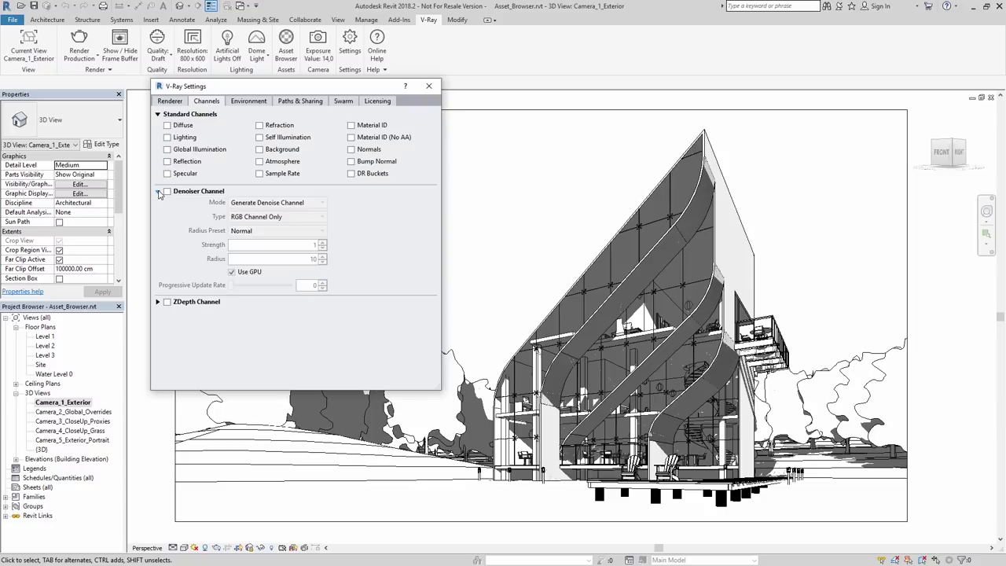
pyautogui.click(158, 303)
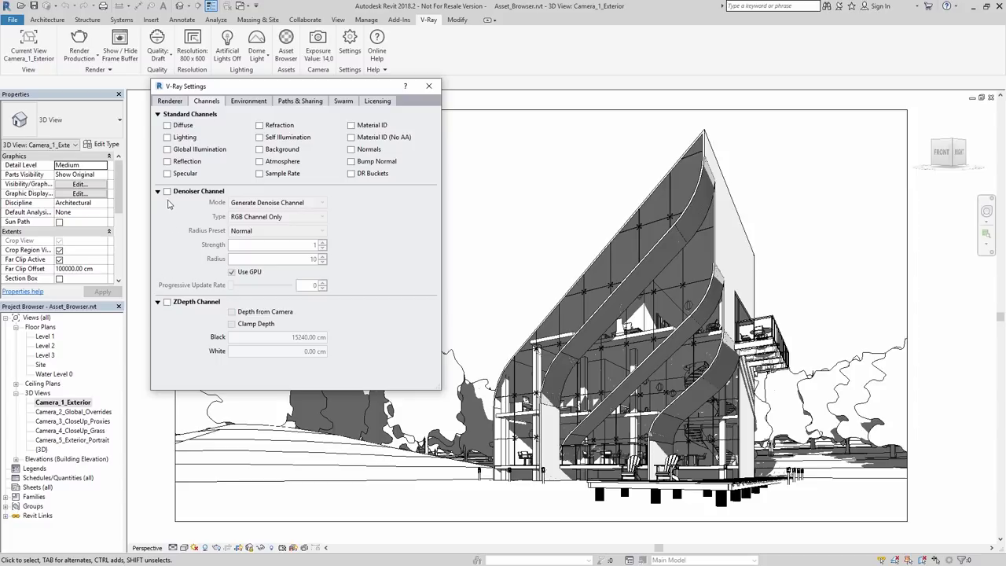
pyautogui.click(168, 192)
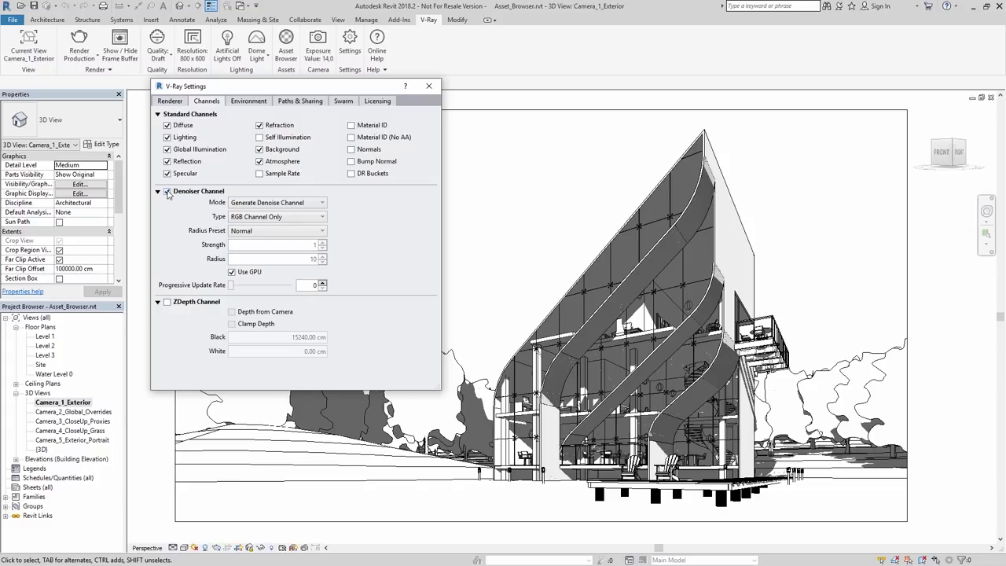
# Review the V-Ray Environment options and the Paths & Sharing options for scene export, asset paths and shared settings
pyautogui.click(248, 102)
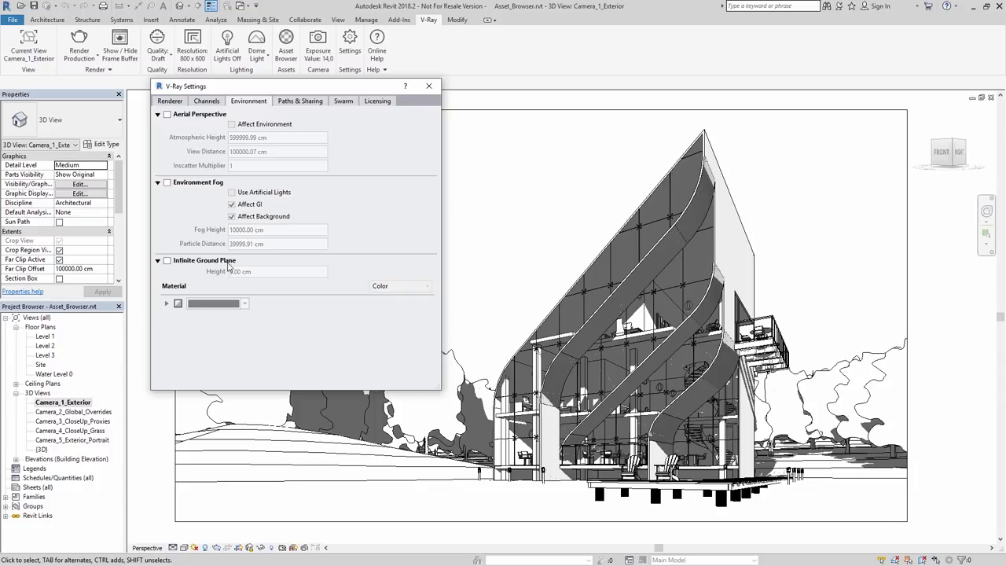
pyautogui.click(299, 102)
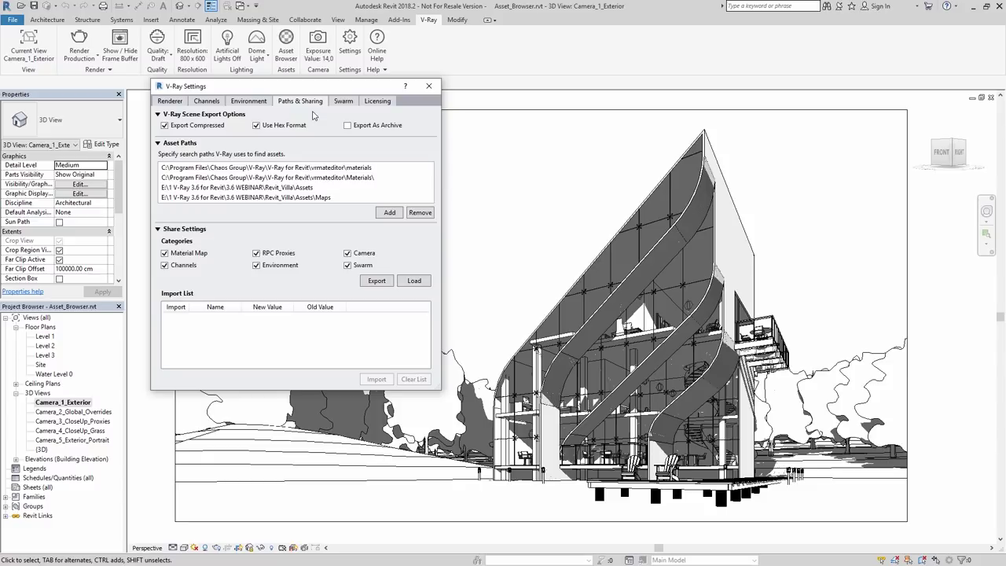
# Enable V-Ray Swarm and toggle its option for not using the local machine, and check the licensing options before closing the settings
pyautogui.click(344, 102)
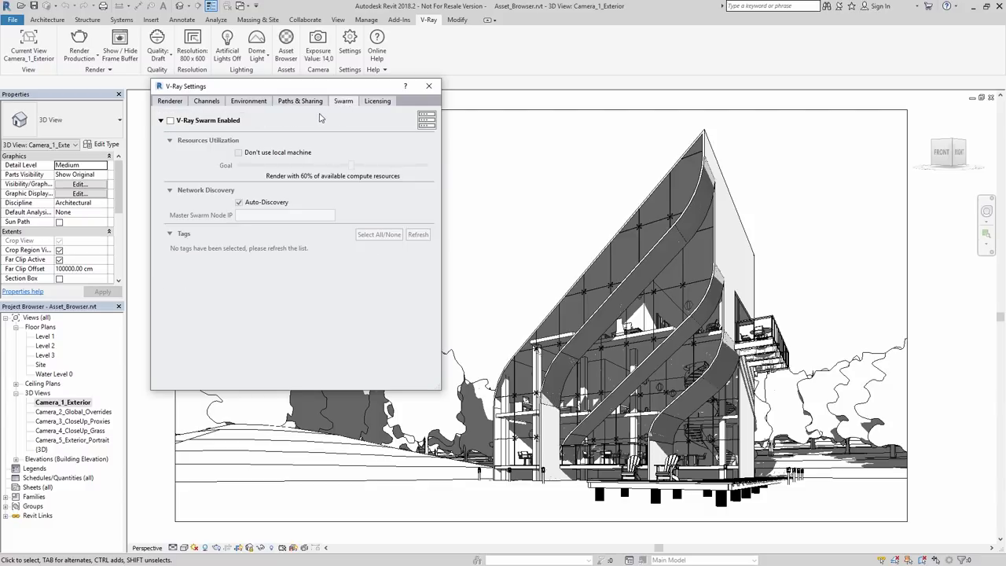
pyautogui.click(170, 121)
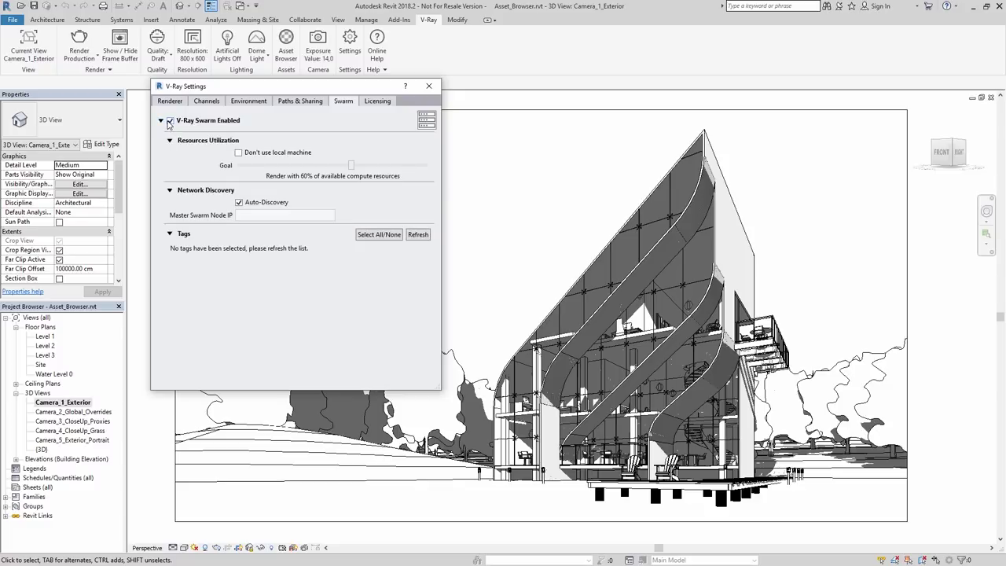
pyautogui.click(239, 153)
pyautogui.click(377, 101)
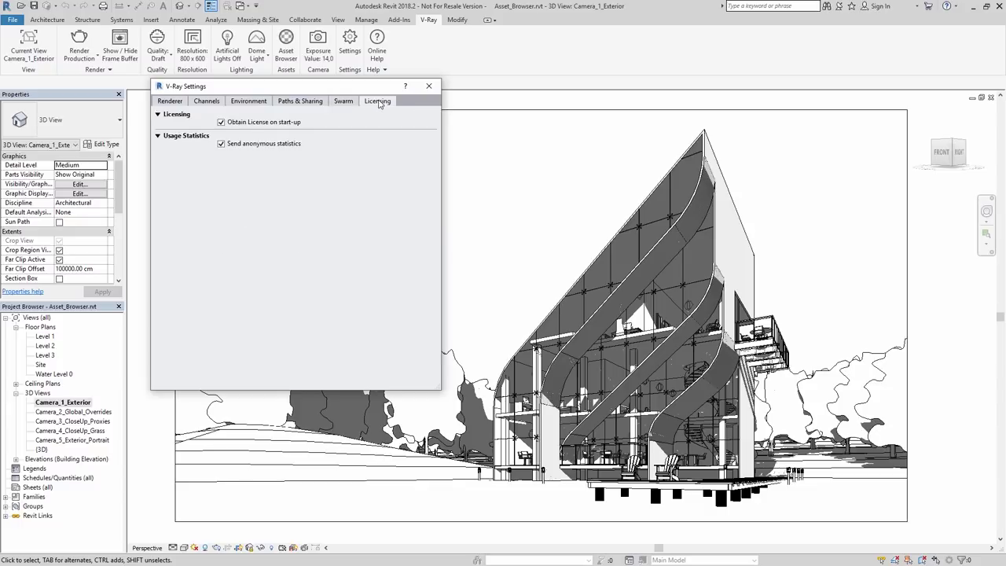
pyautogui.click(430, 87)
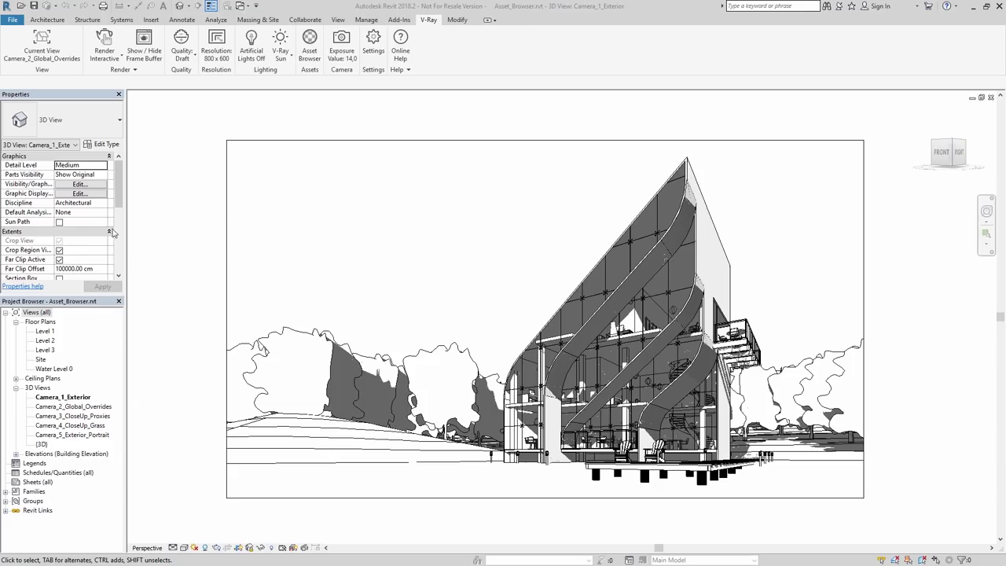
# Set the V-Ray active view to Camera_2_Global_Overrides and the render quality to Draft
pyautogui.click(67, 55)
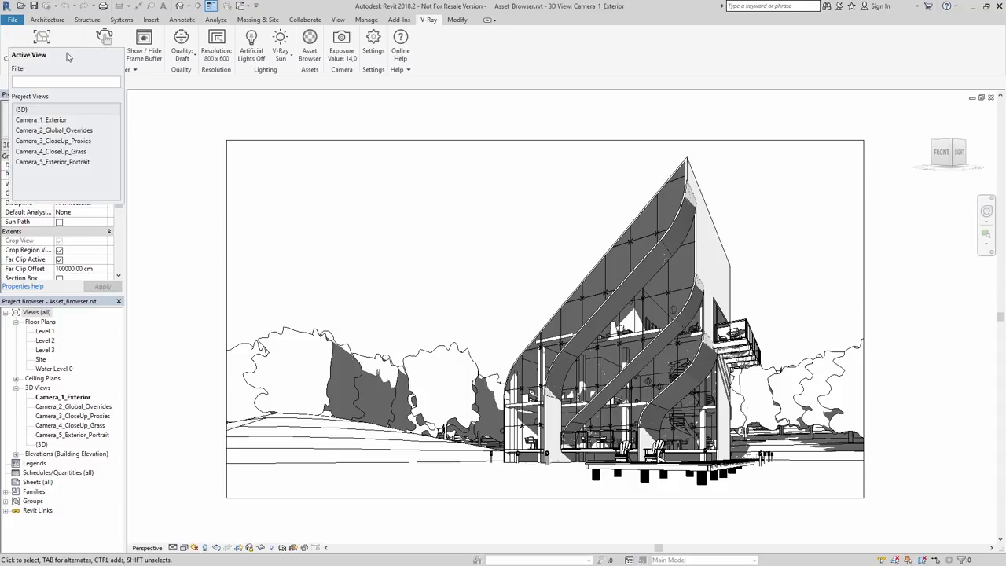
pyautogui.click(81, 131)
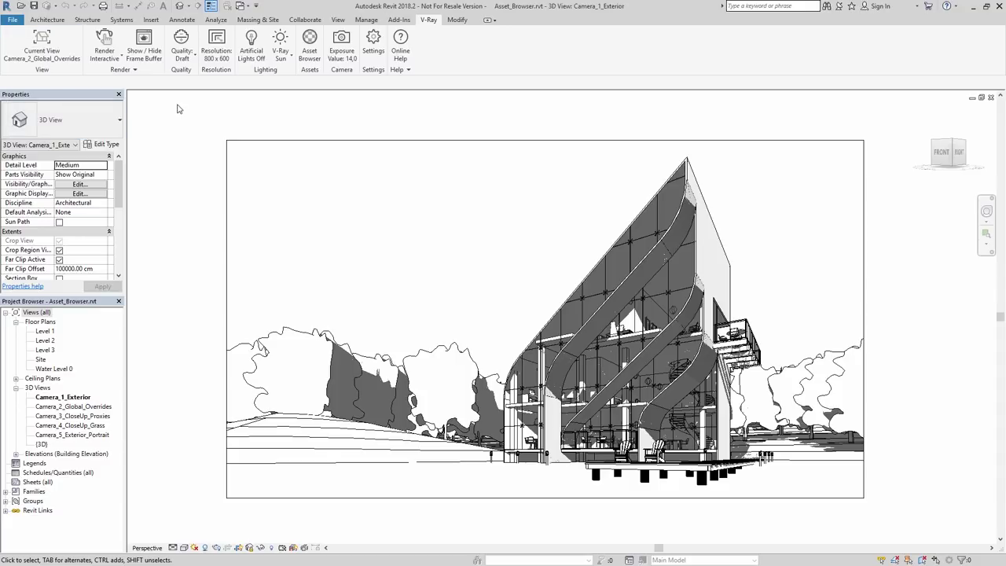
pyautogui.click(193, 60)
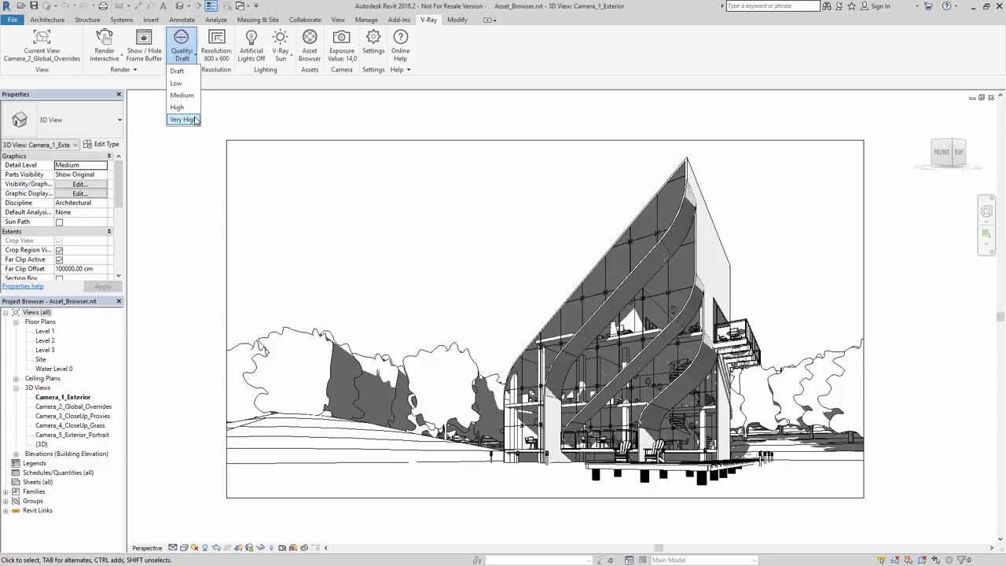
pyautogui.click(180, 72)
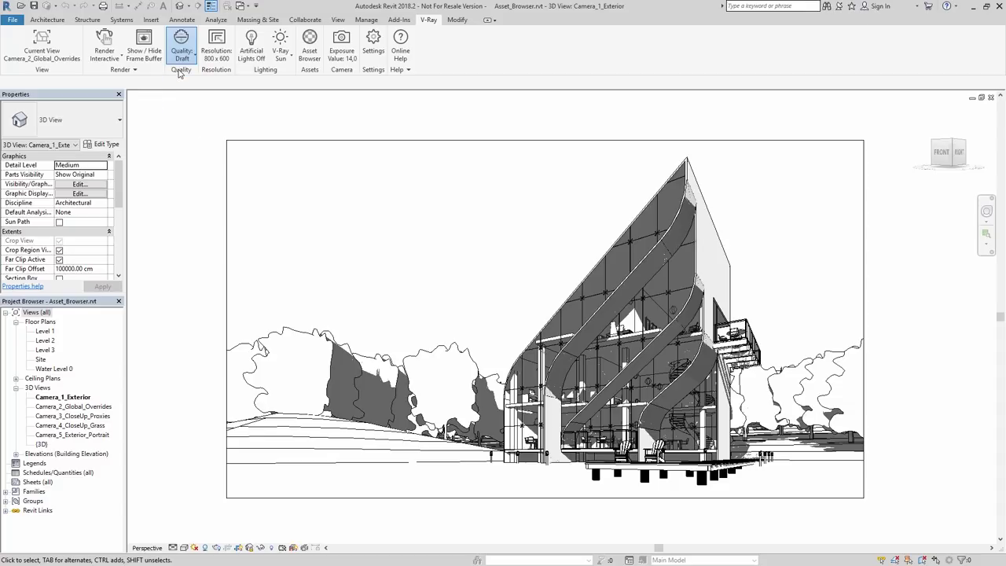
# Switch the V-Ray render resolution to a custom 1920 x 1080 and lock its aspect ratio
pyautogui.click(217, 40)
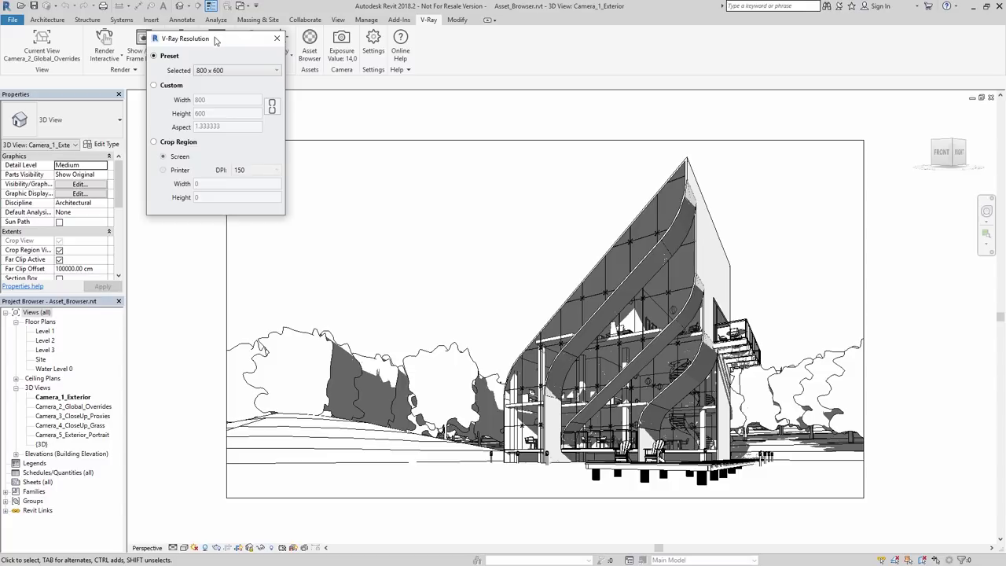
pyautogui.click(154, 142)
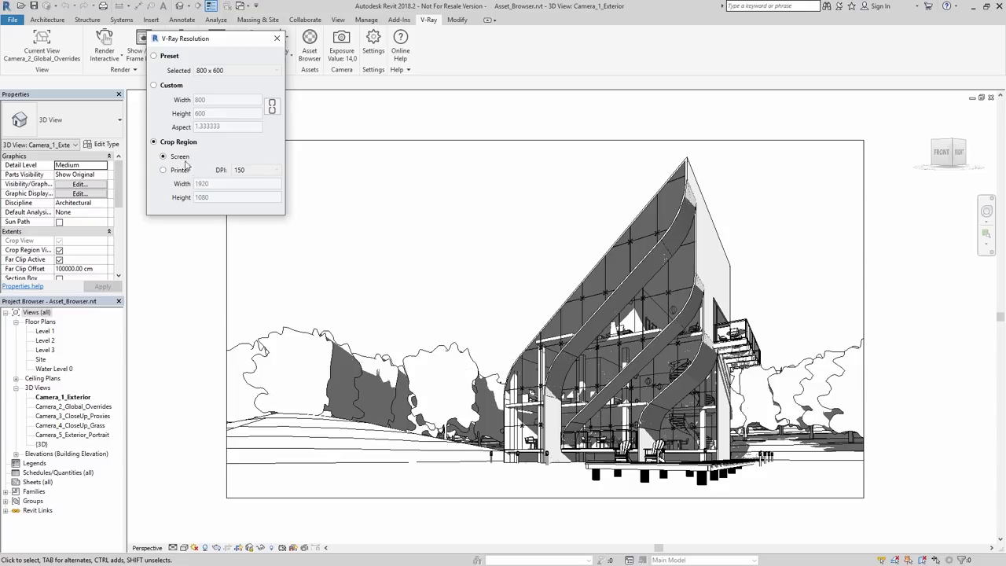
pyautogui.click(155, 85)
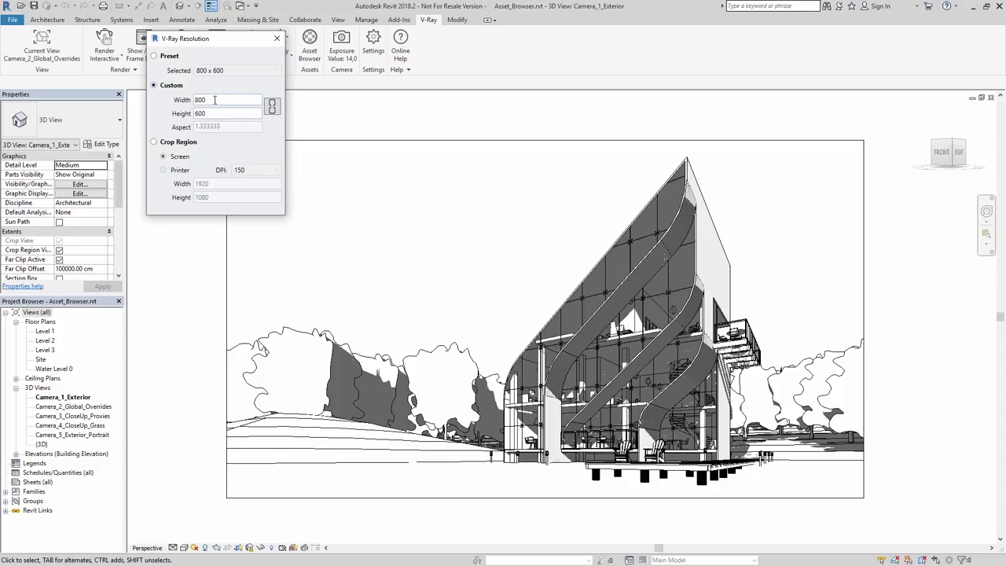
pyautogui.write('1920')
pyautogui.press('Tab')
pyautogui.write('108')
pyautogui.click(272, 108)
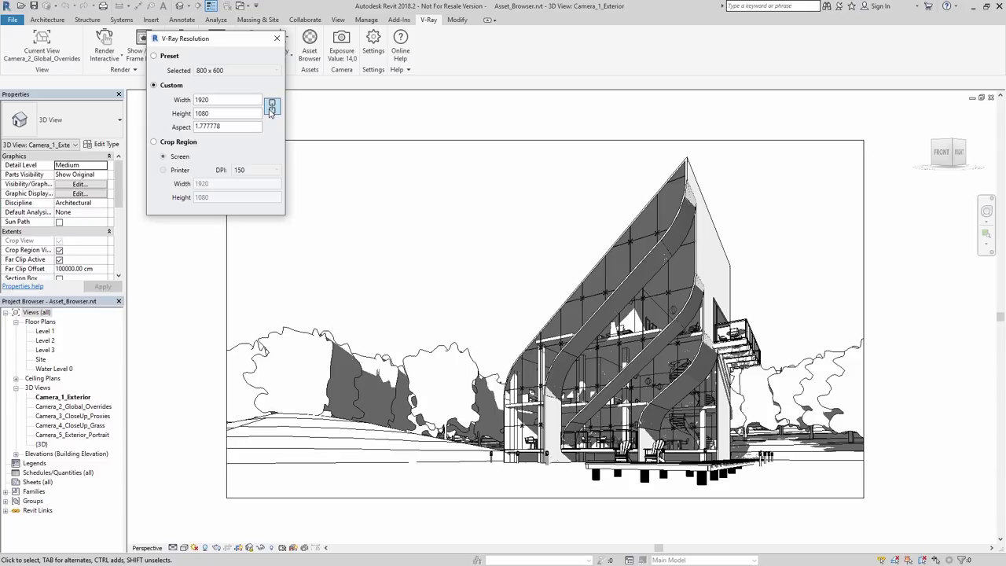
# Reduce the custom render width to 900 with the aspect ratio locked and close the resolution settings
pyautogui.click(222, 100)
pyautogui.moveTo(223, 100); pyautogui.dragTo(171, 103)
pyautogui.write('900')
pyautogui.click(276, 40)
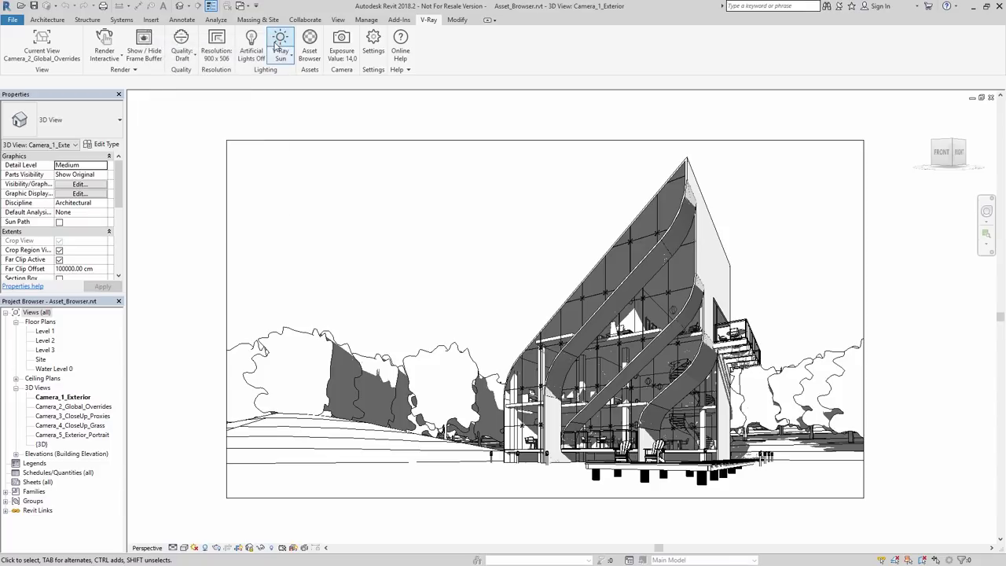
# Bring up the V-Ray renderer settings beside the view and start an interactive render with the CPU engine
pyautogui.click(115, 56)
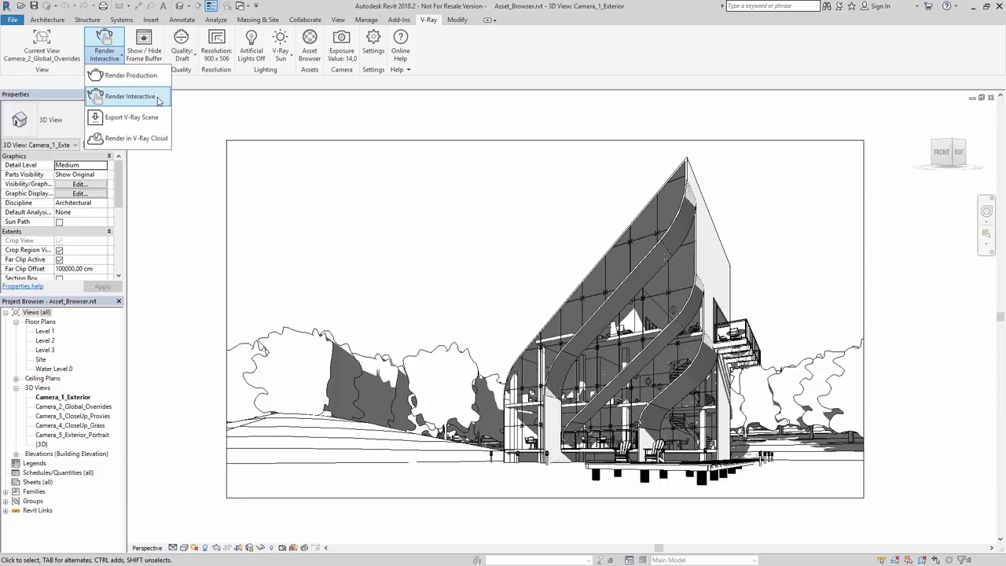
pyautogui.click(374, 48)
pyautogui.click(375, 48)
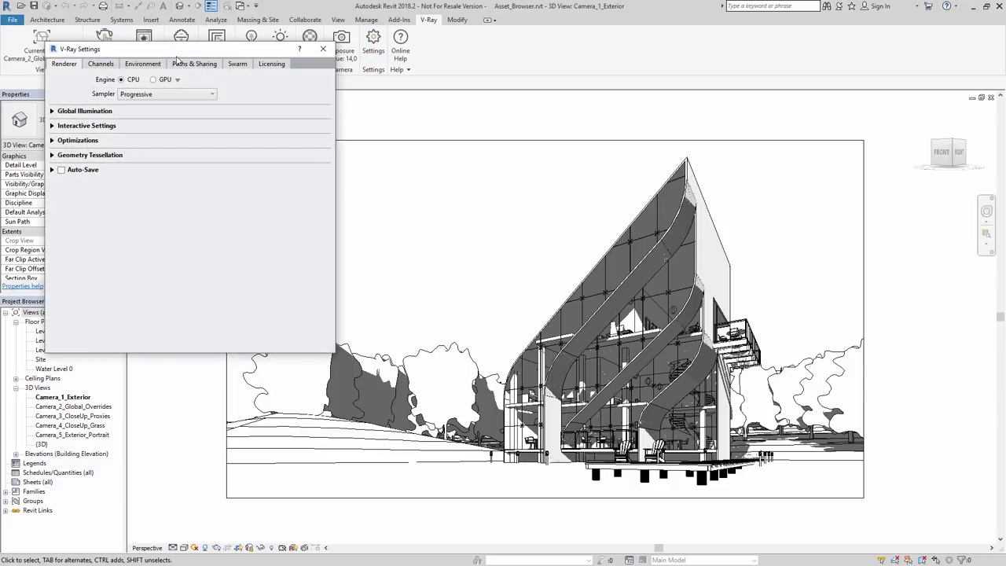
pyautogui.moveTo(174, 57); pyautogui.dragTo(251, 149)
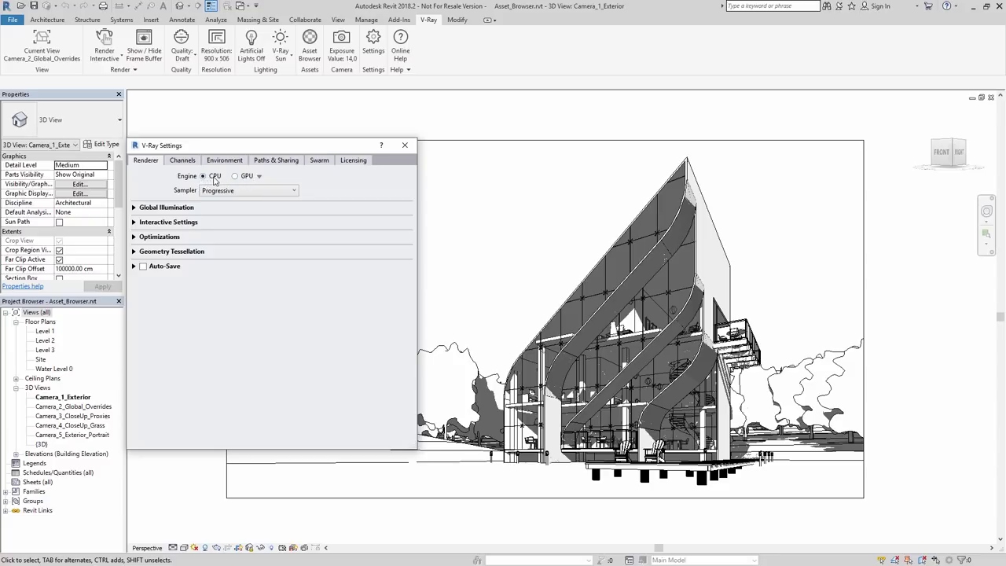
pyautogui.click(108, 56)
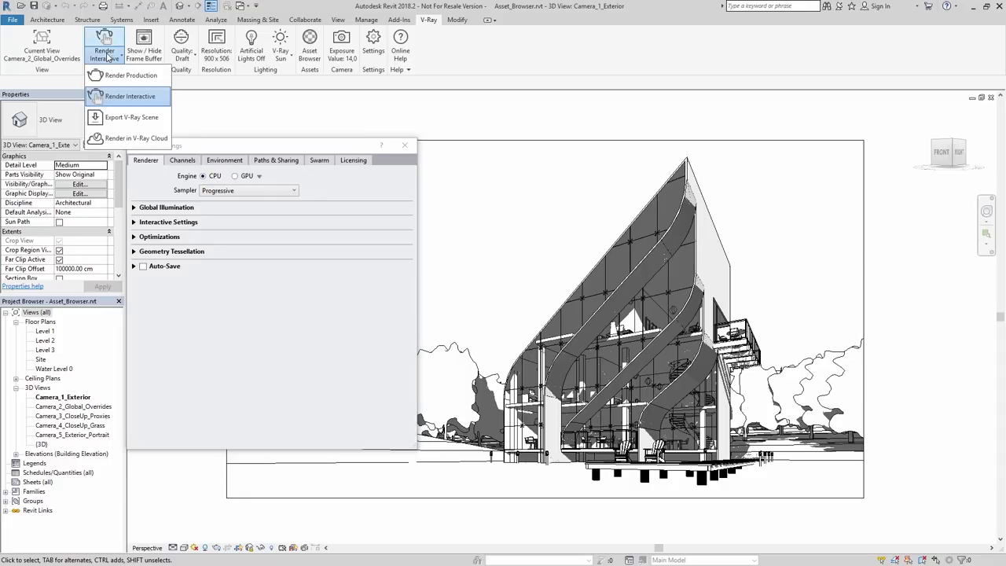
pyautogui.click(146, 97)
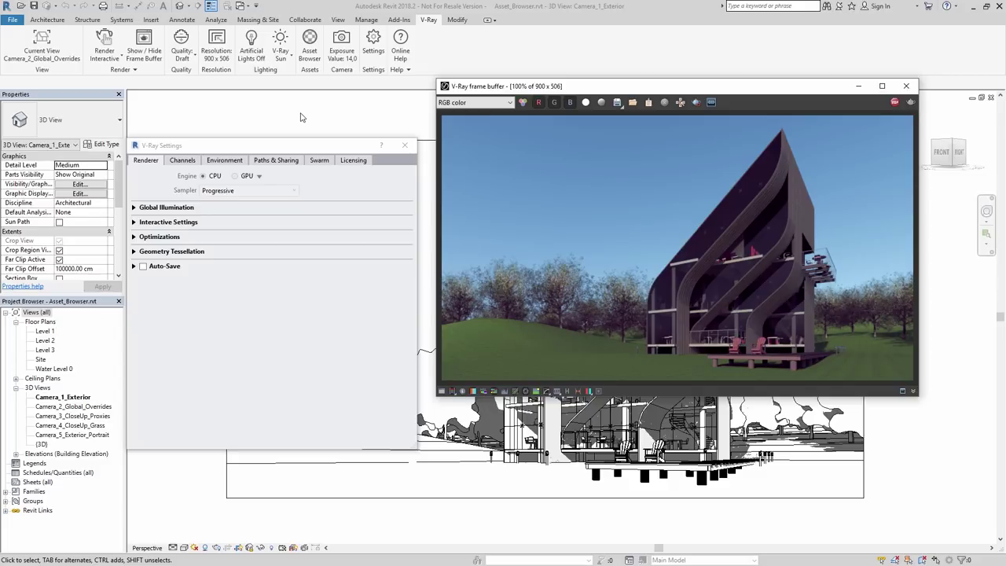
# Try several exposure values for the V-Ray camera during the interactive render and settle on an Exposure (EV) of 13
pyautogui.click(341, 46)
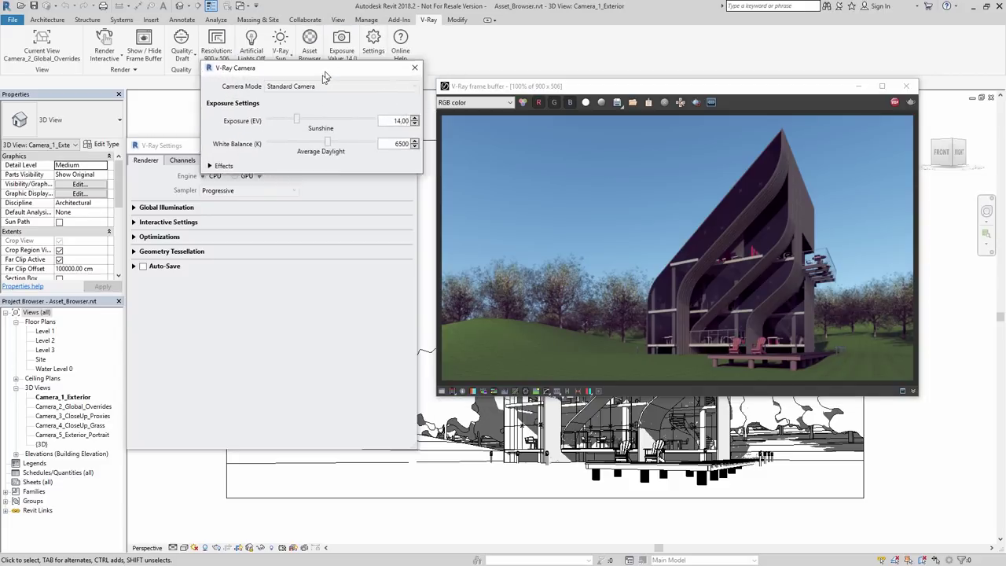
pyautogui.moveTo(320, 83); pyautogui.dragTo(320, 93)
pyautogui.moveTo(290, 140); pyautogui.dragTo(296, 149)
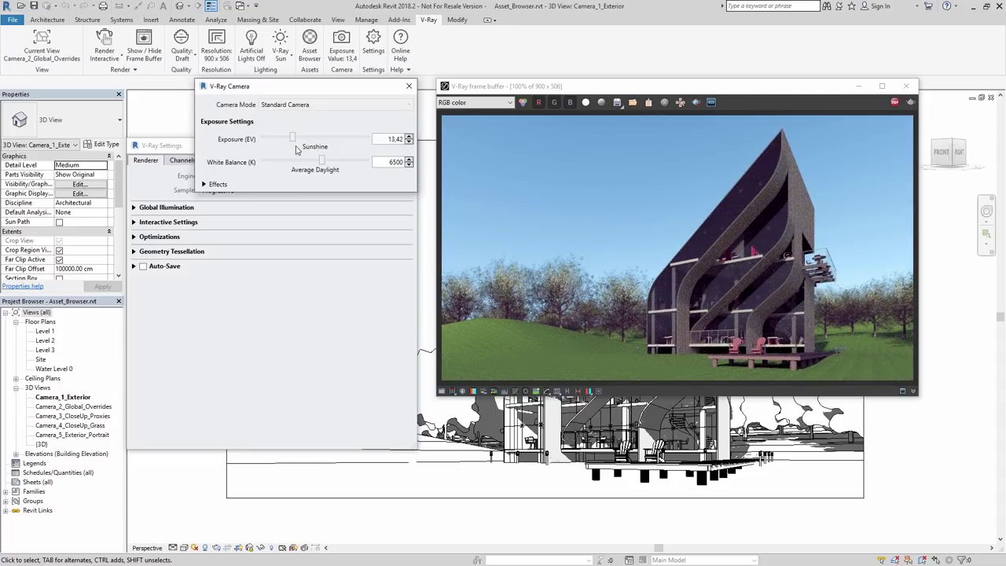
pyautogui.moveTo(294, 139)
pyautogui.mouseDown()
pyautogui.moveTo(281, 138)
pyautogui.moveTo(292, 141)
pyautogui.mouseUp()
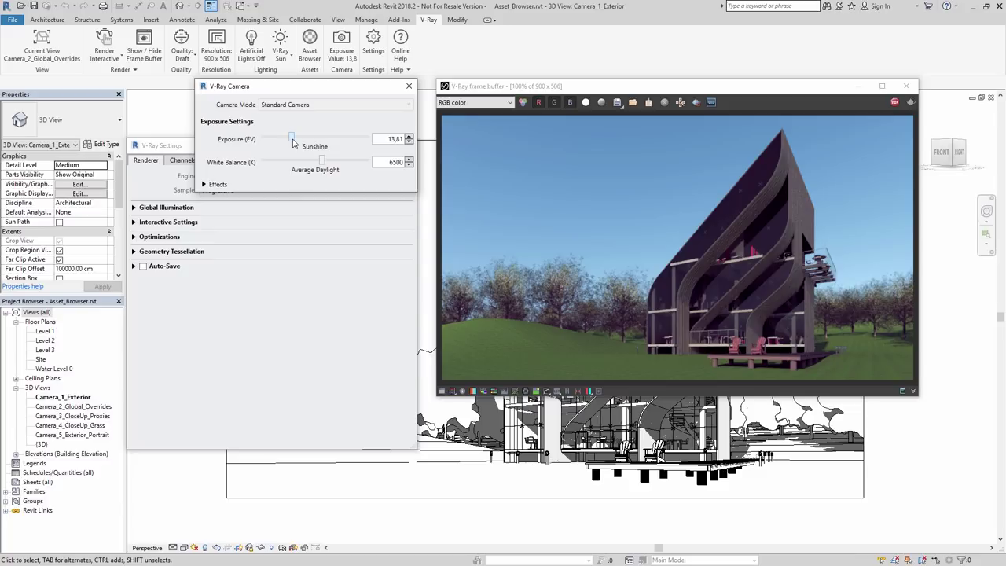
pyautogui.moveTo(293, 142)
pyautogui.mouseDown()
pyautogui.moveTo(304, 144)
pyautogui.moveTo(296, 145)
pyautogui.mouseUp()
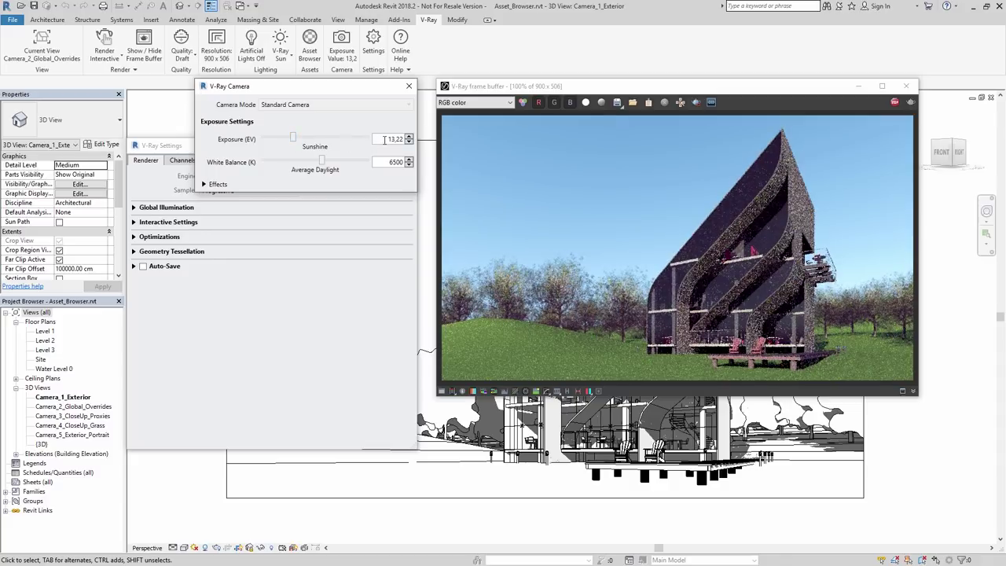
pyautogui.doubleClick(385, 139)
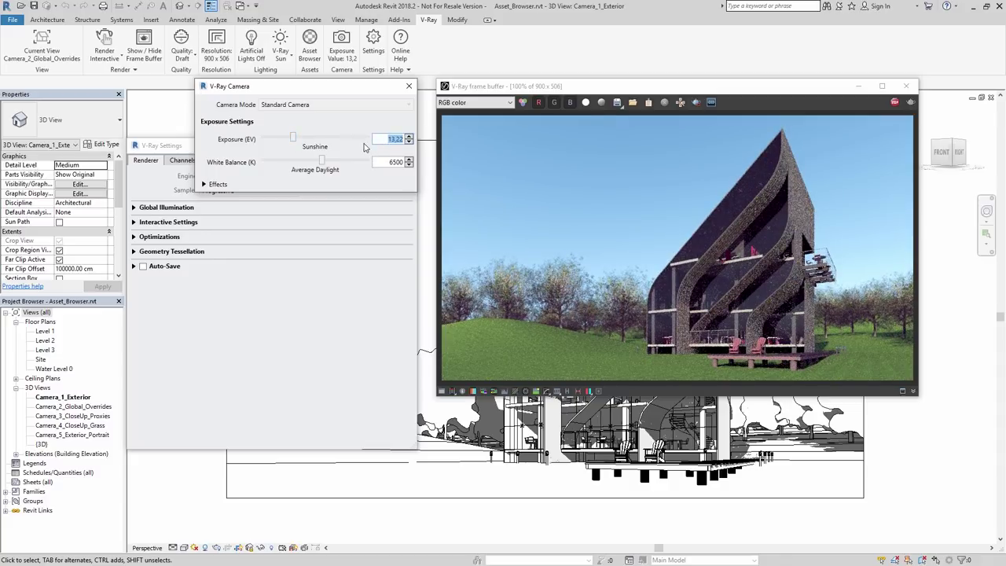
pyautogui.write('13')
pyautogui.press('Return')
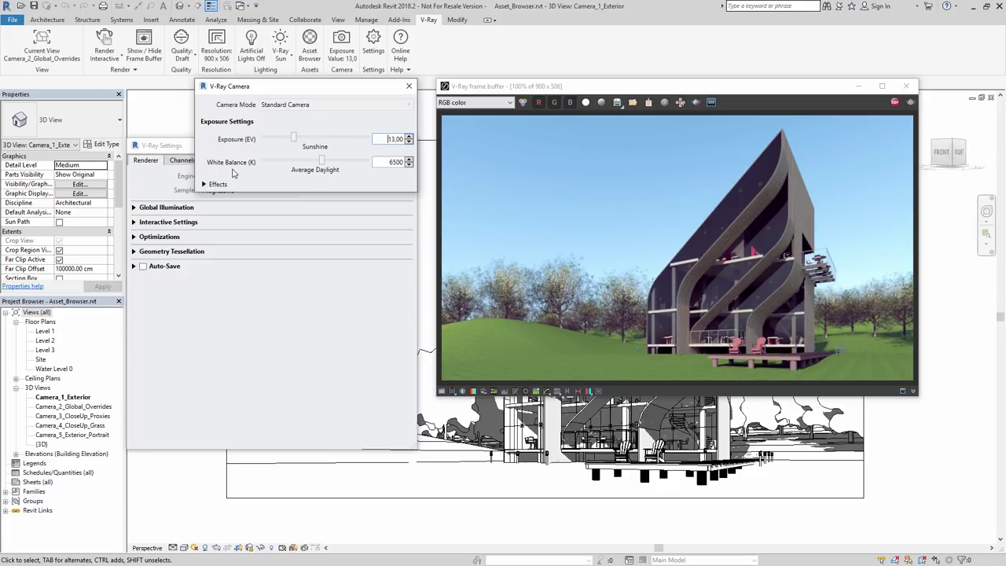
# Try camera white balances of about 3316 K and 9024 K, restore 6500 K, and close the camera settings
pyautogui.moveTo(322, 161); pyautogui.dragTo(280, 164)
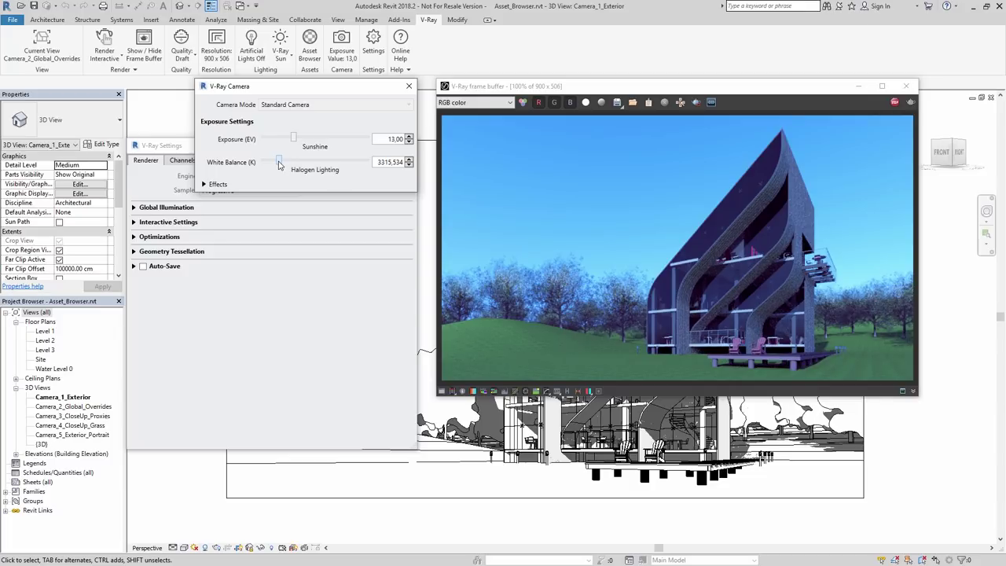
pyautogui.moveTo(279, 164); pyautogui.dragTo(356, 165)
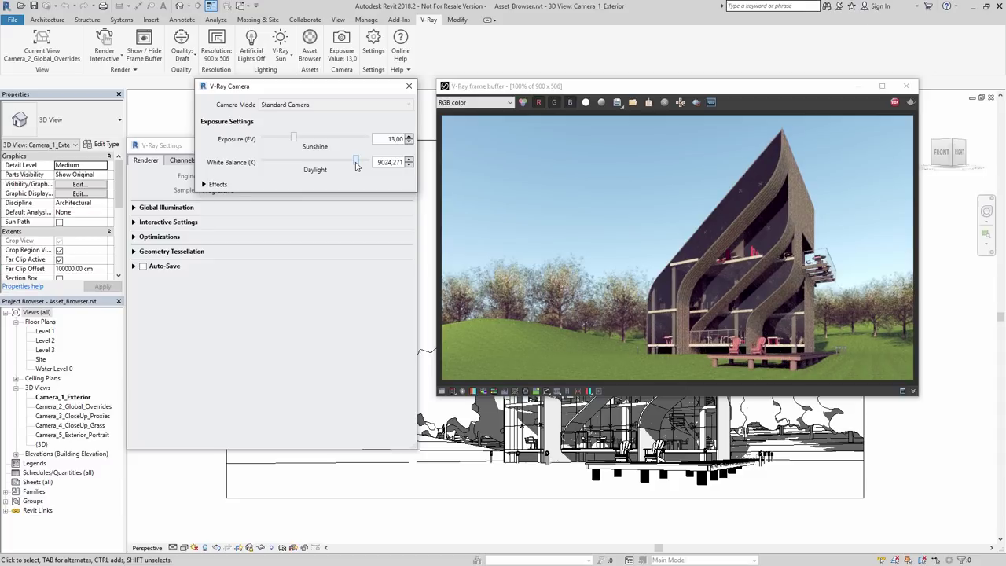
pyautogui.doubleClick(389, 162)
pyautogui.write('6500')
pyautogui.press('Return')
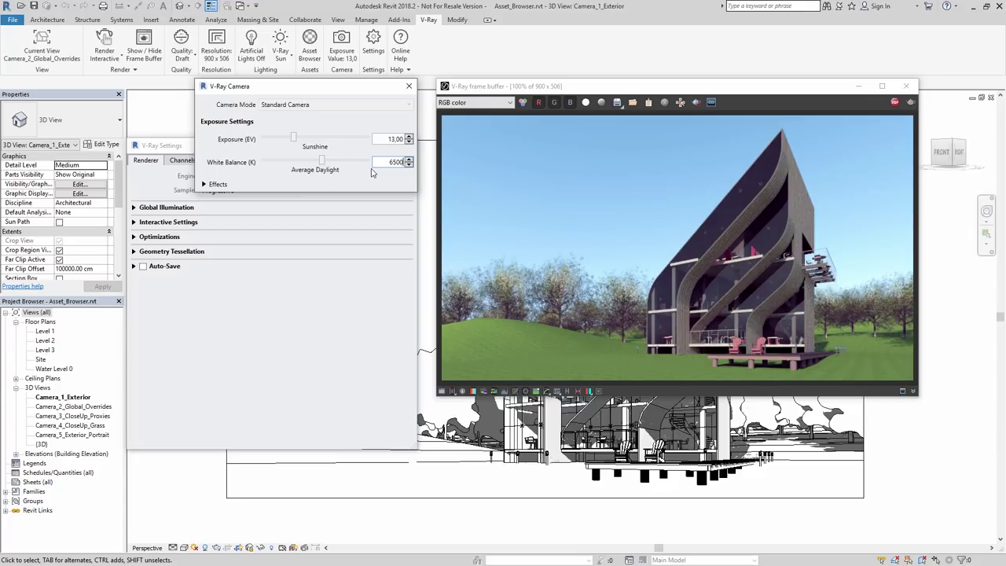
pyautogui.click(409, 86)
# Enable the Opaque Material Override among the global materials of the V-Ray Asset Browser
pyautogui.click(310, 43)
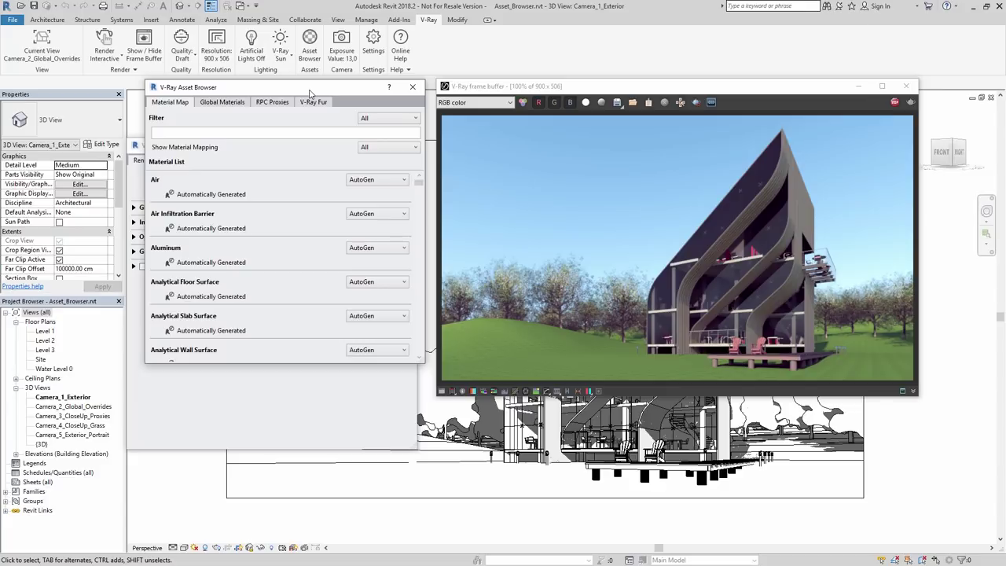
pyautogui.click(223, 102)
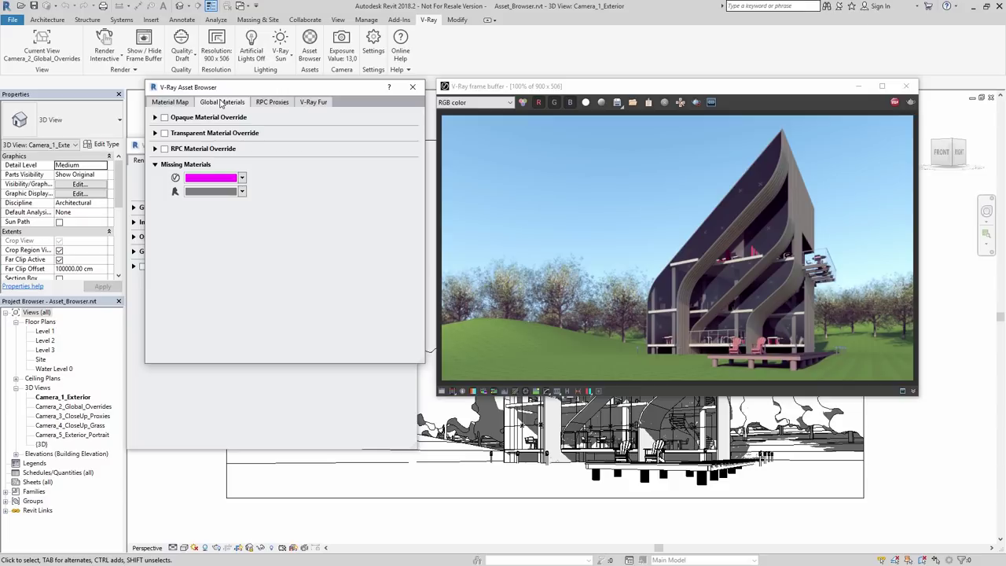
pyautogui.click(165, 117)
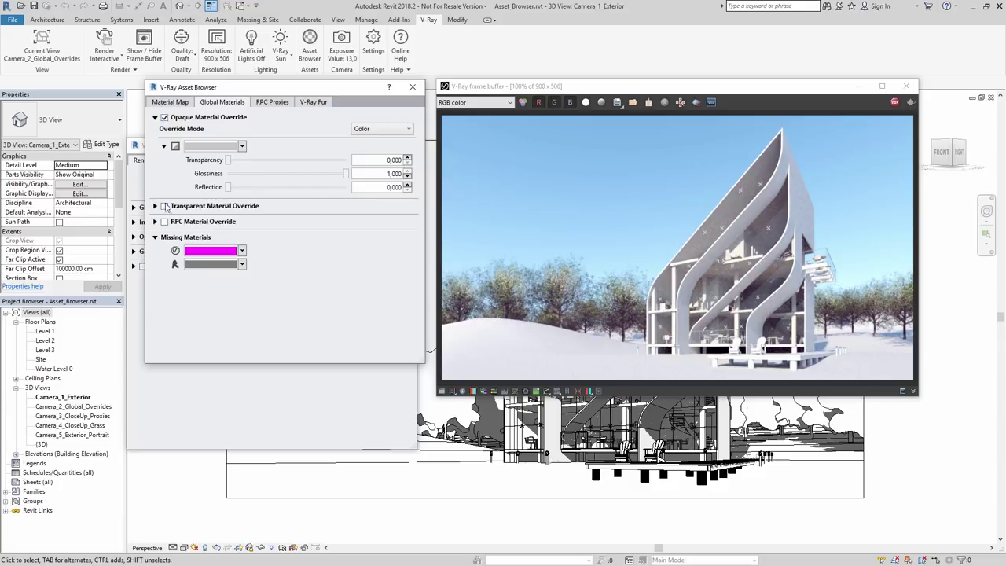
# Enable the Transparent Material Override and set its transparency to about 0.738 and its reflection to about 0.667
pyautogui.click(164, 206)
pyautogui.moveTo(227, 248); pyautogui.dragTo(315, 249)
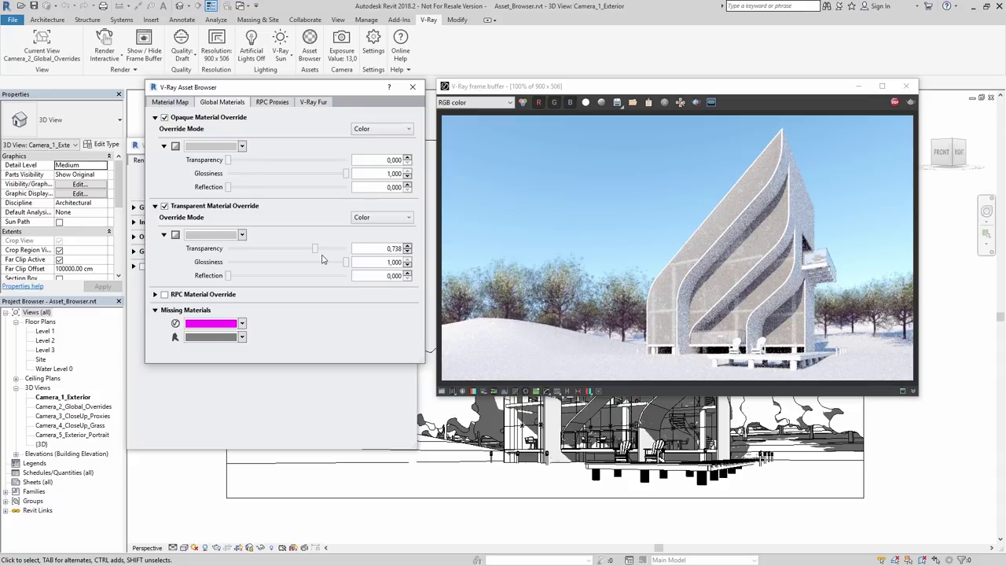
pyautogui.moveTo(228, 275); pyautogui.dragTo(307, 276)
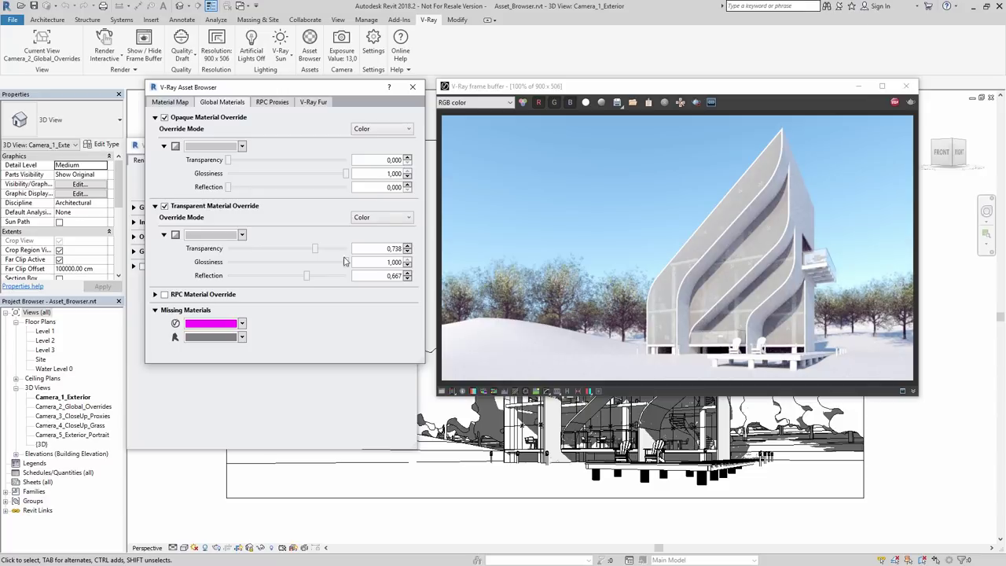
# Switch the transparent override to VRayMaterial mode and load Glass_Window_WaterBlue from the Glass materials folder
pyautogui.click(381, 217)
pyautogui.click(376, 238)
pyautogui.moveTo(381, 107); pyautogui.dragTo(316, 222)
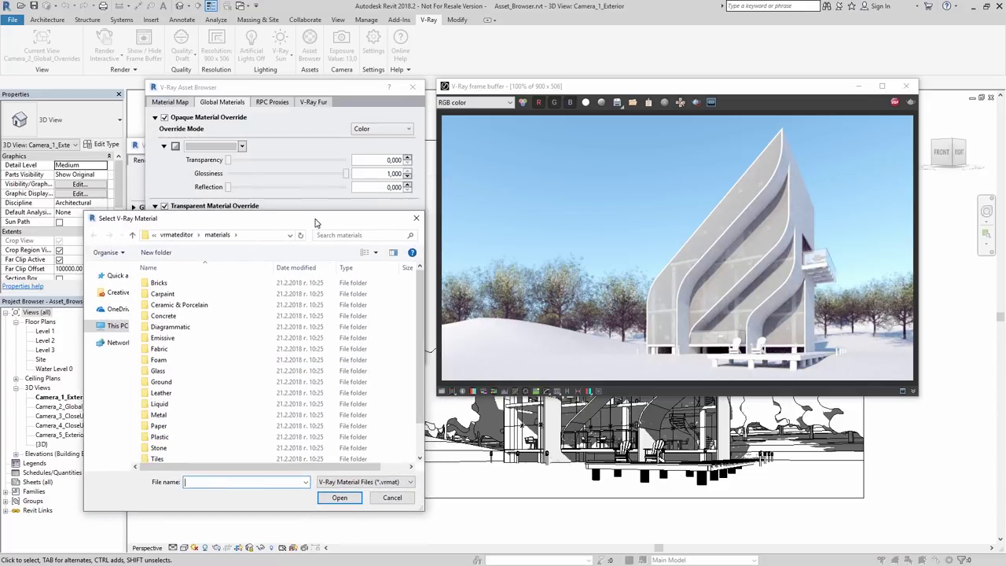
pyautogui.doubleClick(158, 370)
pyautogui.moveTo(421, 330); pyautogui.dragTo(421, 431)
pyautogui.doubleClick(279, 429)
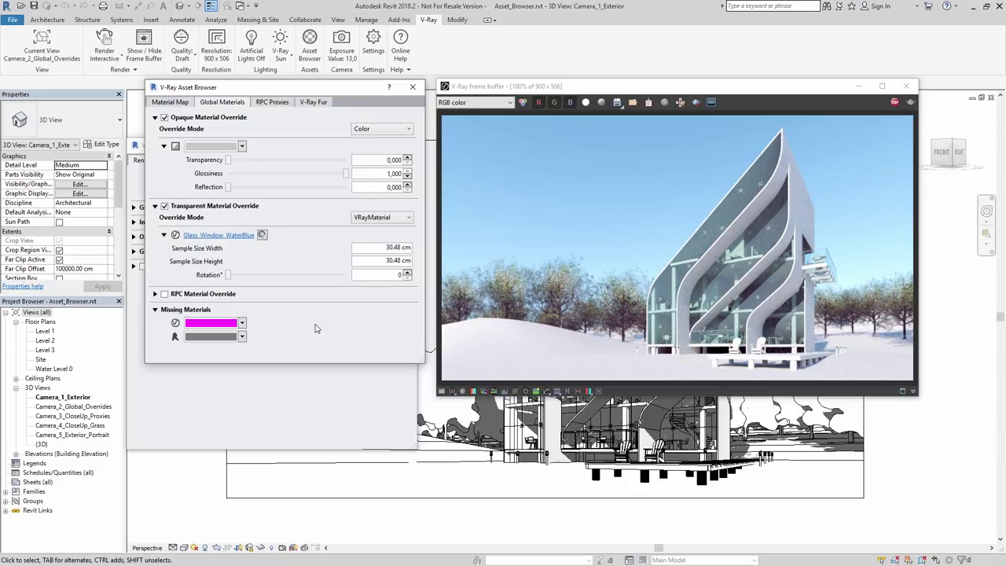
# Enable the RPC Material Override and give it a medium brownish-gray color
pyautogui.click(165, 294)
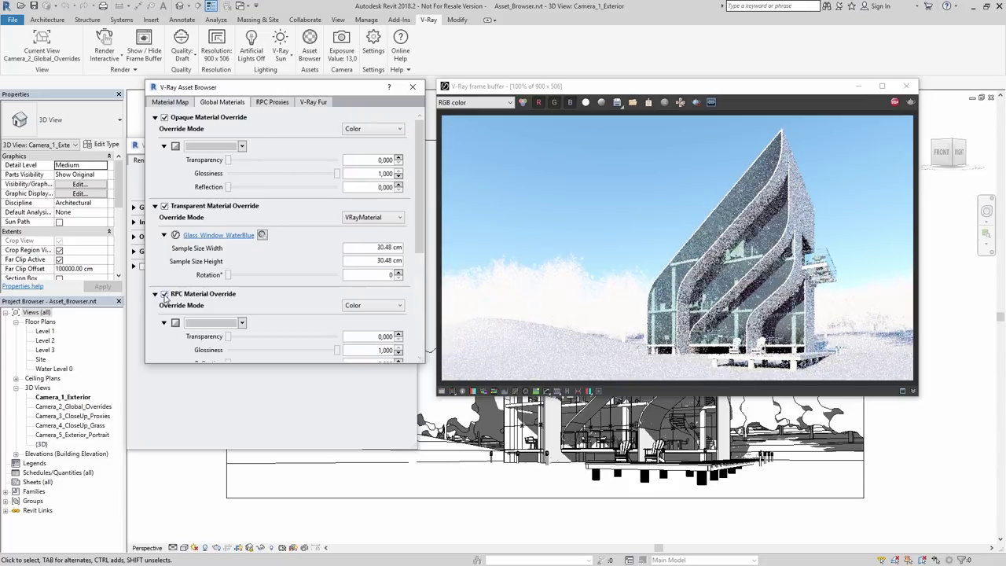
pyautogui.scroll(-3, 163, 335)
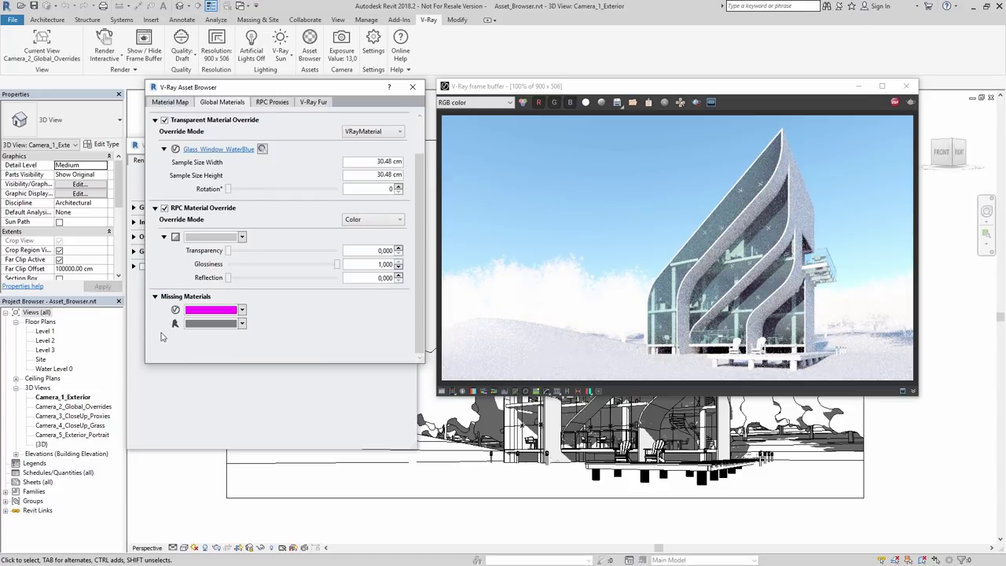
pyautogui.click(242, 237)
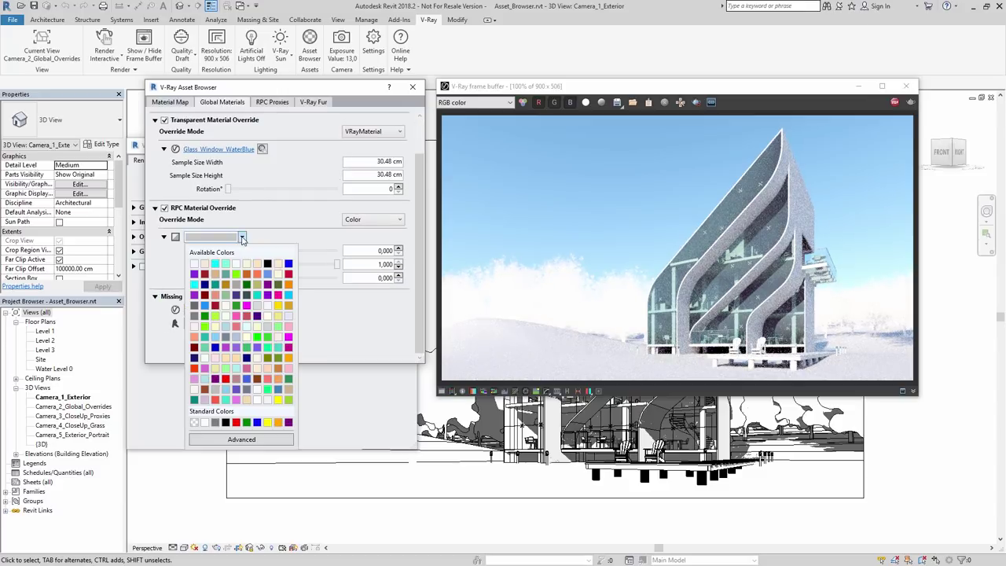
pyautogui.click(195, 311)
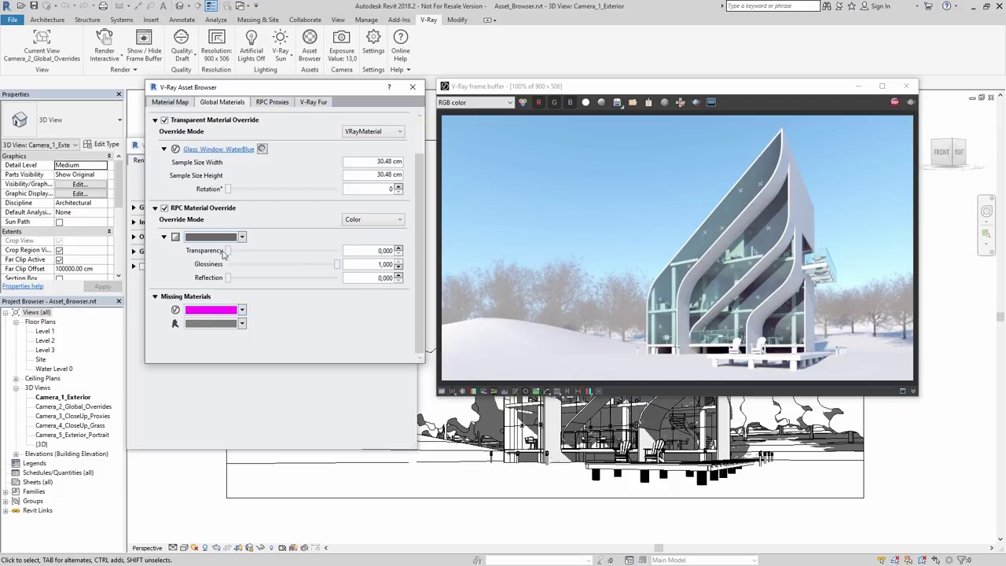
# Change the RPC override color to a dark gray and set its transparency to about 0.058
pyautogui.click(242, 237)
pyautogui.click(243, 445)
pyautogui.click(195, 289)
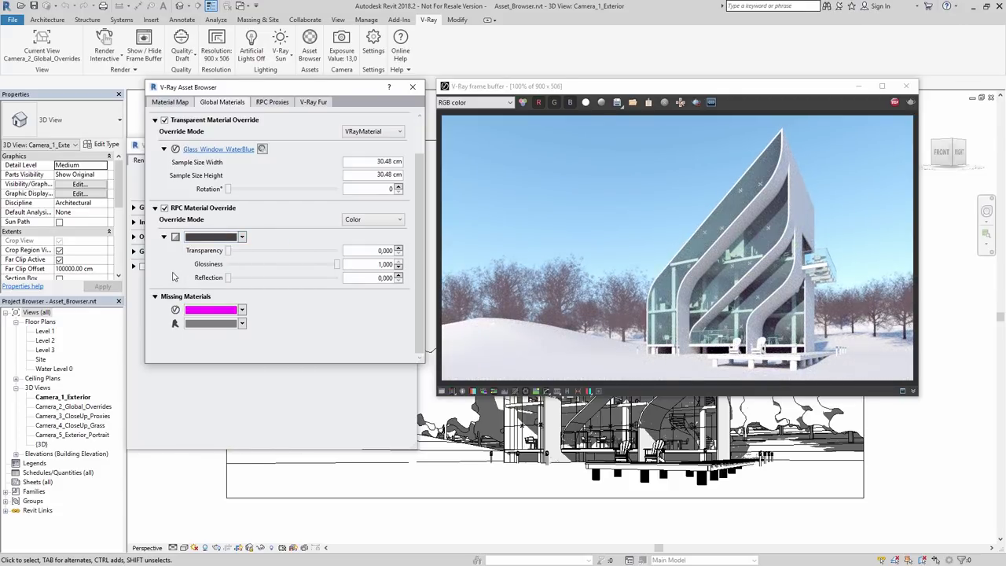
pyautogui.moveTo(228, 250); pyautogui.dragTo(234, 250)
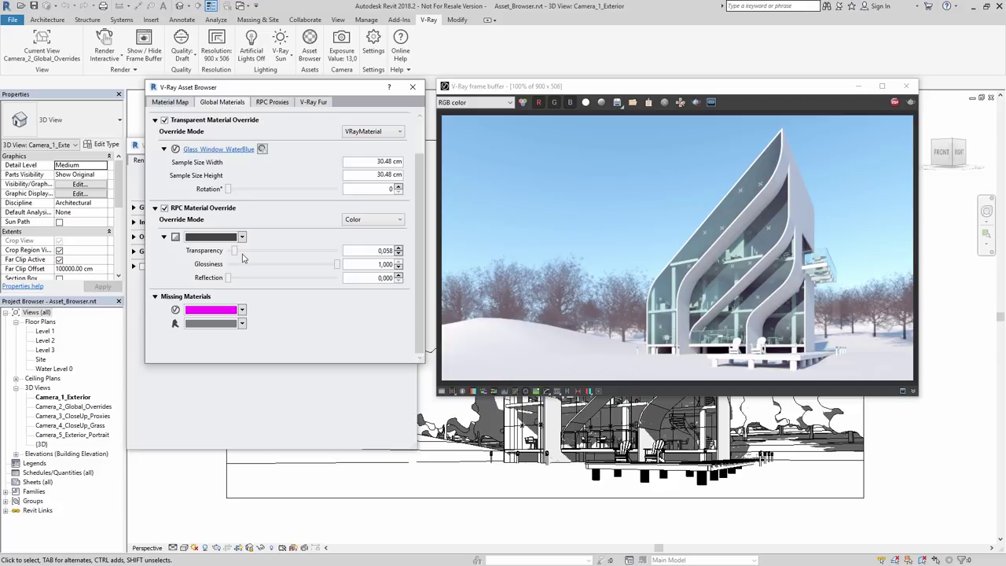
# Enable the Infinite Ground Plane in the V-Ray environment settings and give it a blue-gray color
pyautogui.click(224, 161)
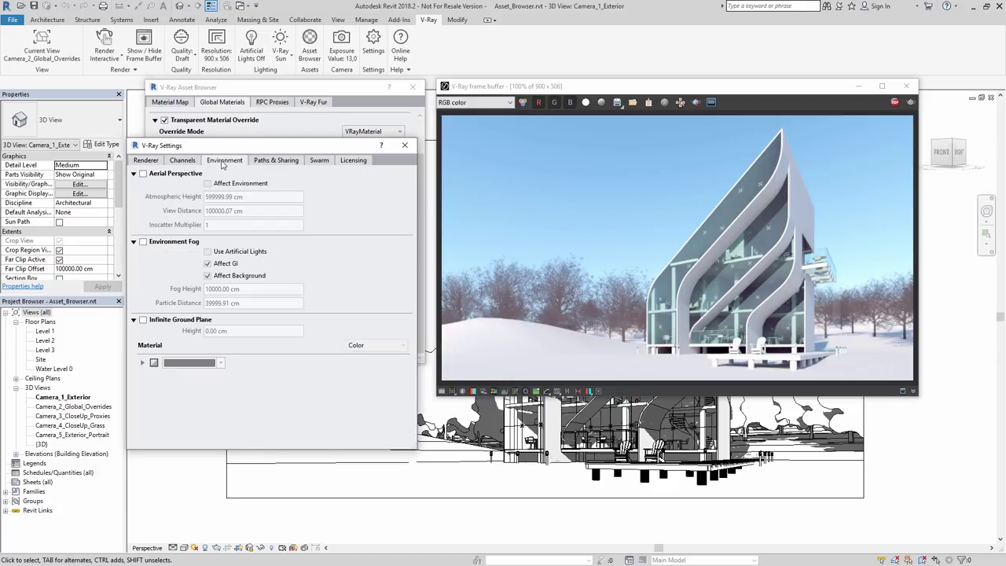
pyautogui.click(143, 320)
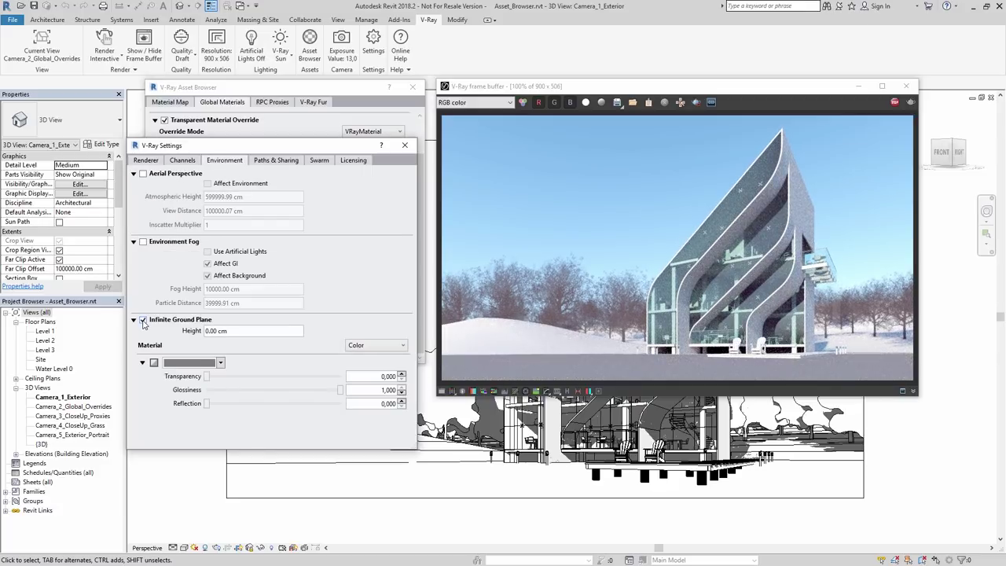
pyautogui.click(221, 363)
pyautogui.click(251, 346)
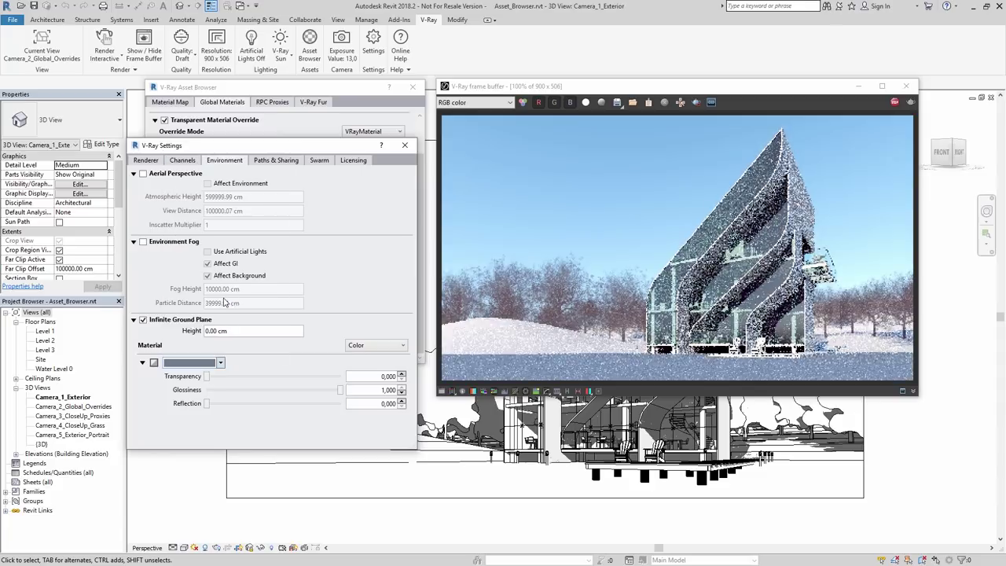
# Set the infinite ground plane's reflection to about 0.373 and its height to -30 cm
pyautogui.click(255, 403)
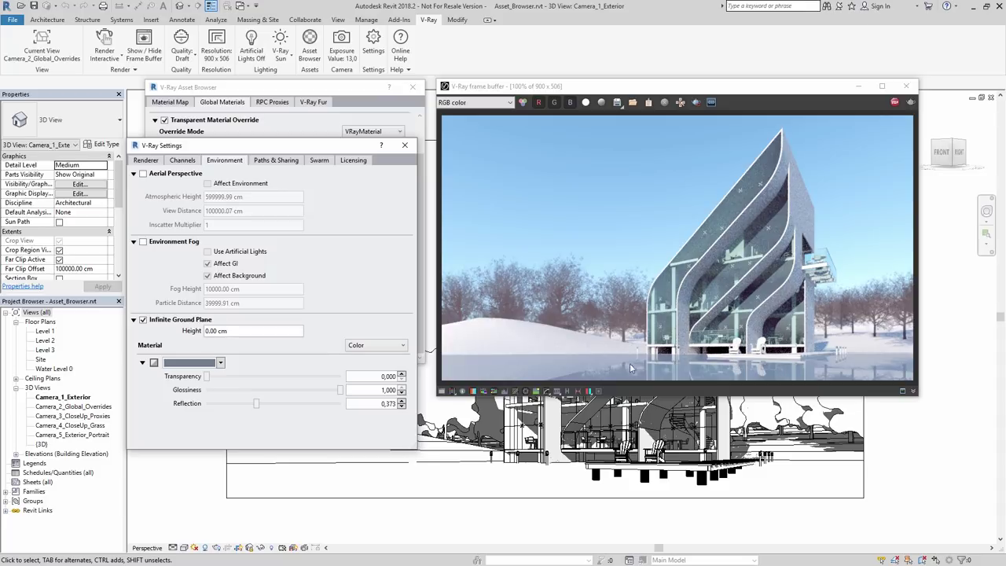
pyautogui.tripleClick(224, 331)
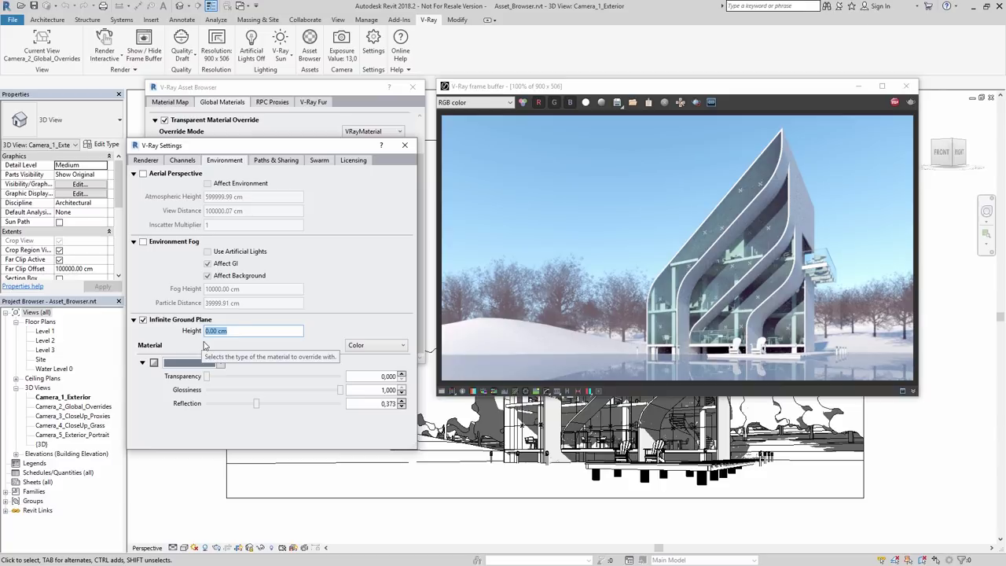
pyautogui.write('-')
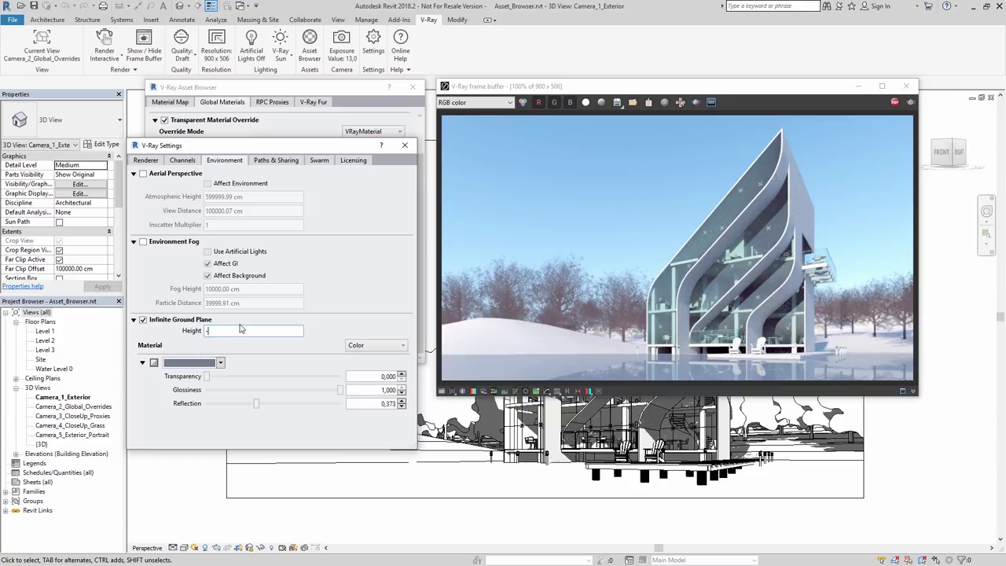
pyautogui.write('30')
pyautogui.press('Return')
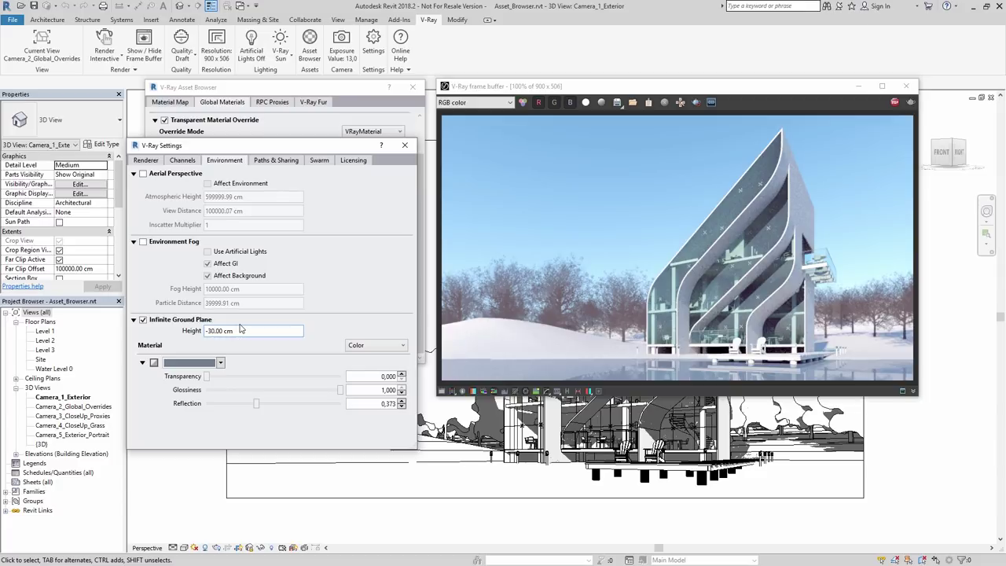
pyautogui.click(405, 145)
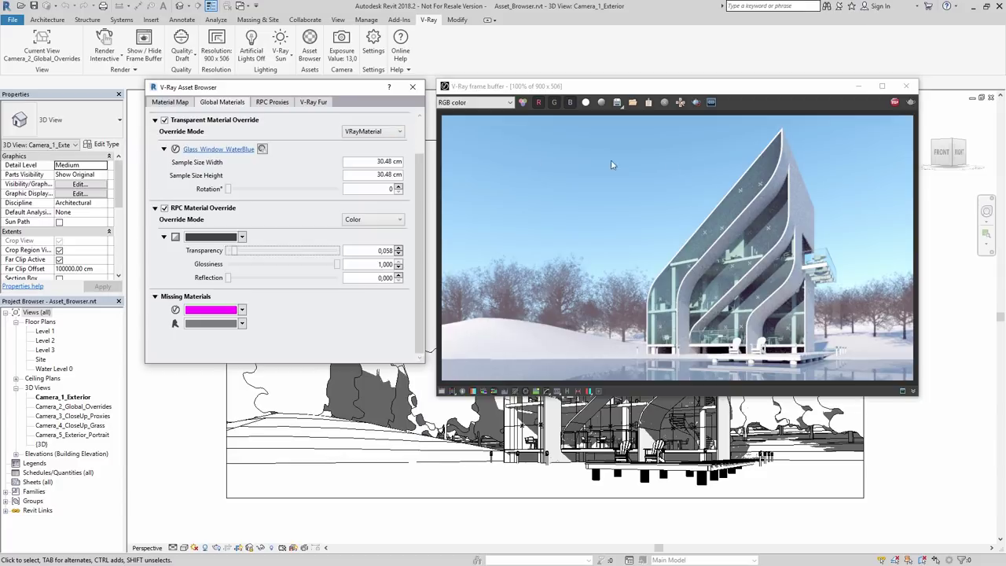
# Stop the interactive render and view a saved 1920 x 1080 render from the frame buffer history
pyautogui.click(894, 103)
pyautogui.click(413, 87)
pyautogui.click(567, 390)
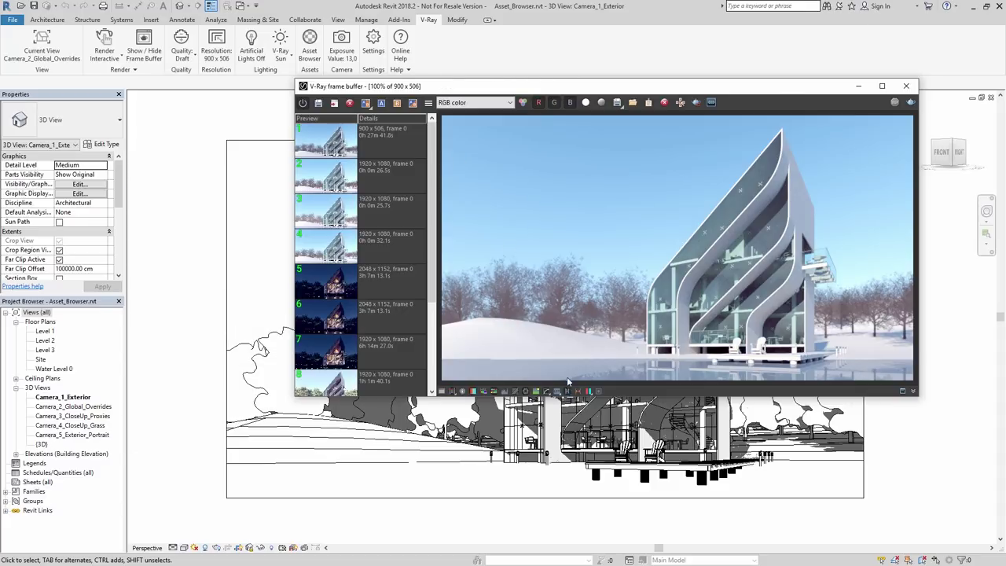
pyautogui.moveTo(429, 222); pyautogui.dragTo(442, 200)
pyautogui.doubleClick(374, 174)
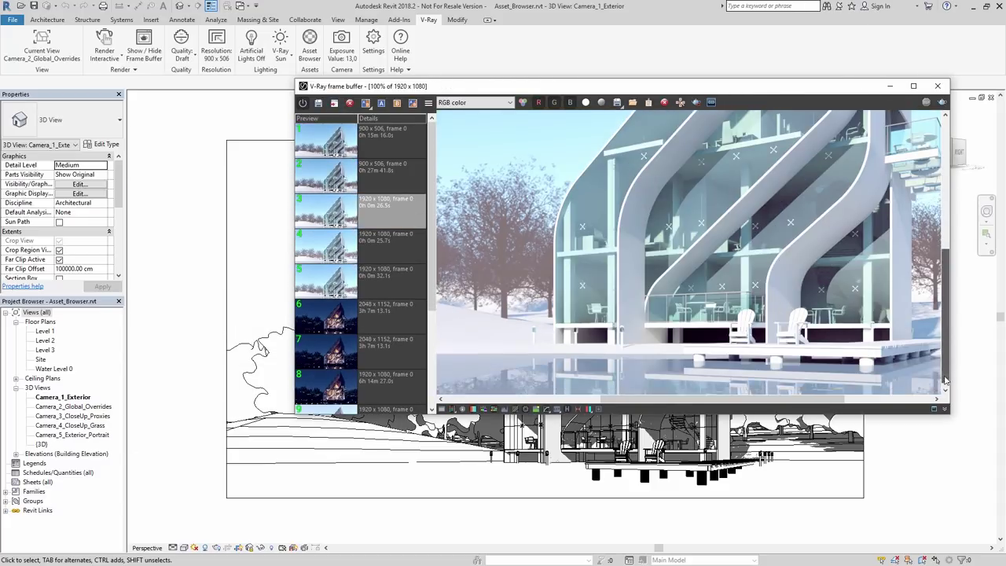
pyautogui.scroll(-2, 936, 386)
pyautogui.click(938, 85)
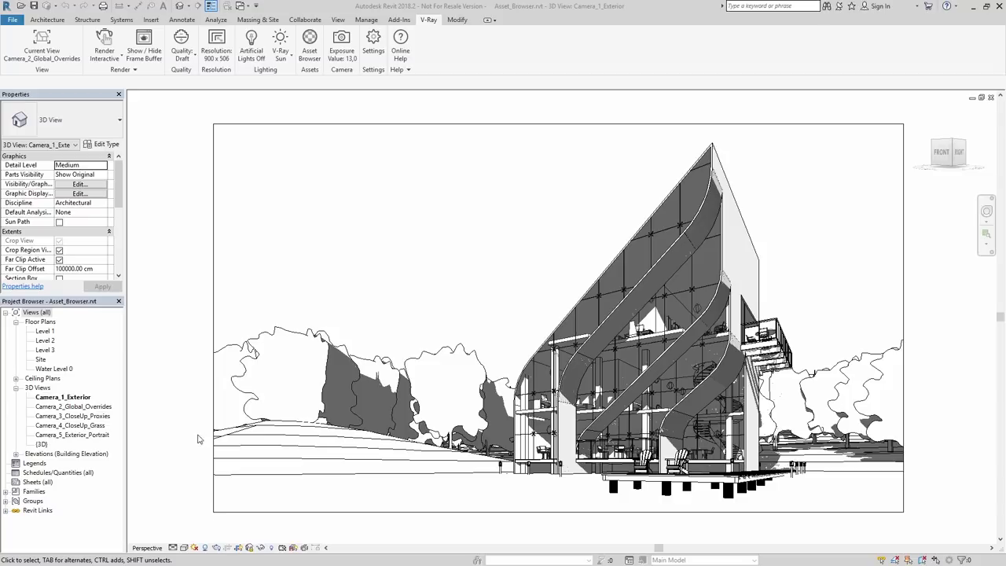
# Set the V-Ray view to Camera_1_Exterior and exclude Channels, RPC Proxies and Swarm from the share settings categories
pyautogui.click(65, 55)
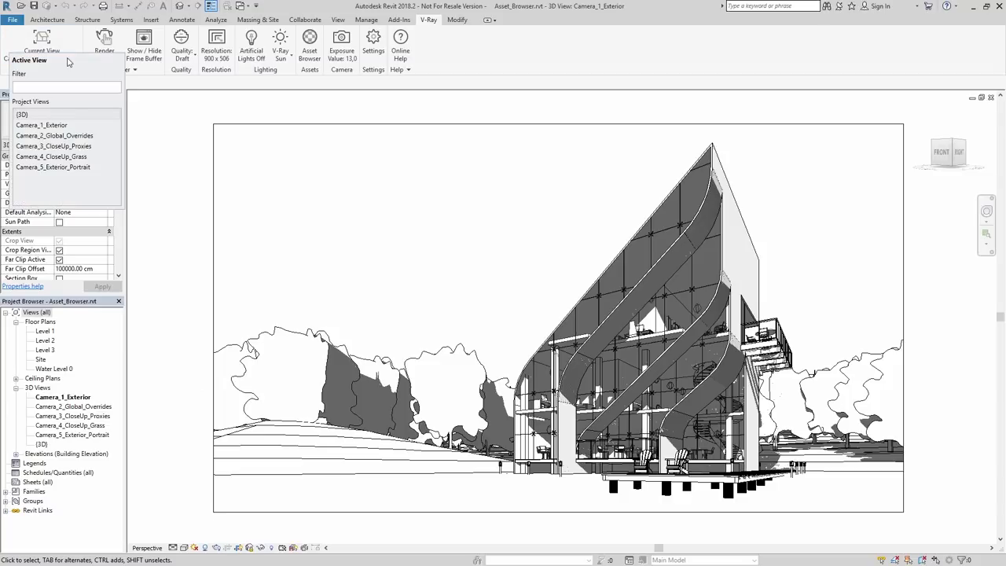
pyautogui.click(51, 125)
pyautogui.click(347, 45)
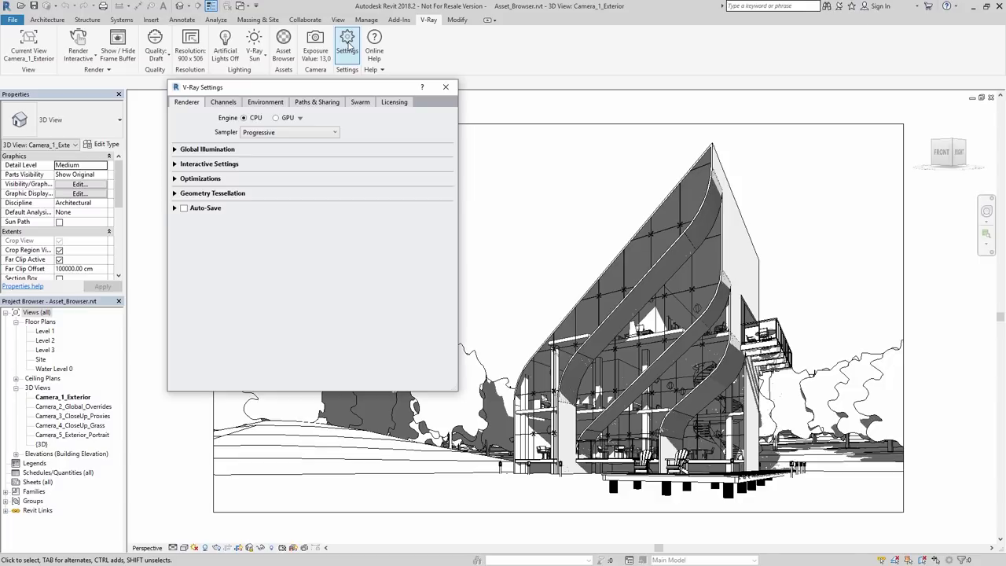
pyautogui.click(317, 102)
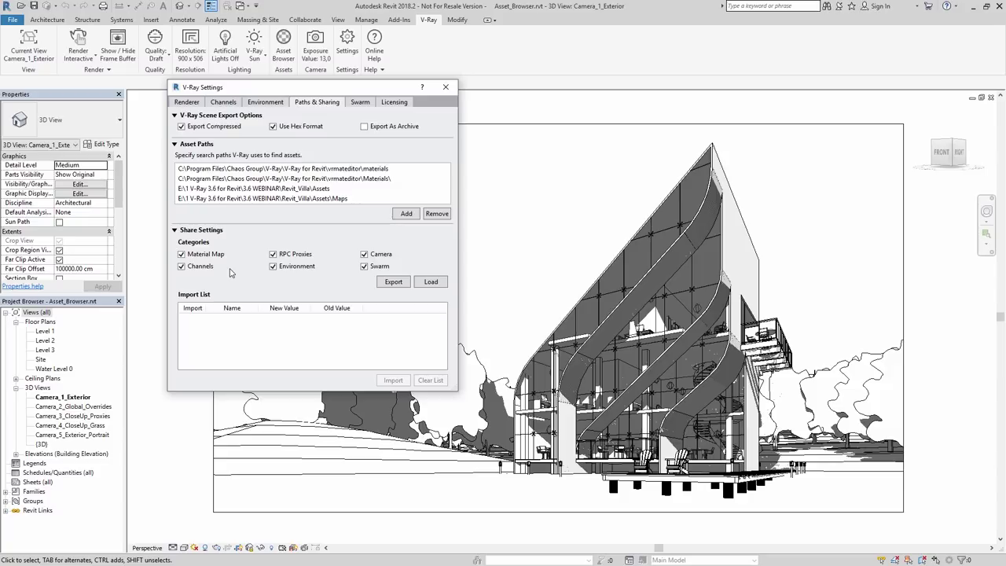
pyautogui.click(182, 267)
pyautogui.click(273, 255)
pyautogui.click(364, 267)
# Load Villa_day.xml into the share settings import list and import all listed material map, environment and camera settings
pyautogui.click(431, 282)
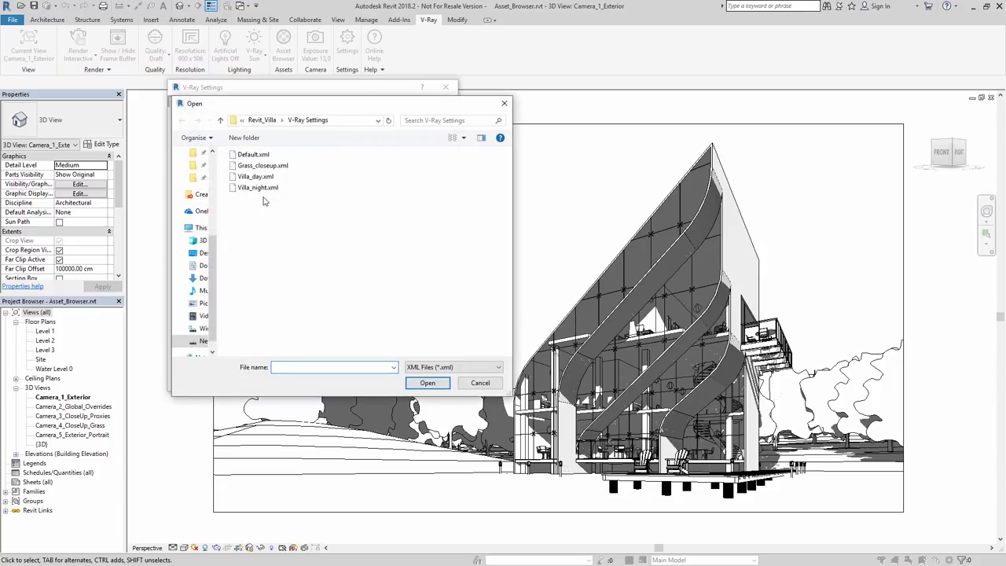
pyautogui.doubleClick(256, 176)
pyautogui.moveTo(304, 392); pyautogui.dragTo(313, 541)
pyautogui.moveTo(443, 353)
pyautogui.mouseDown()
pyautogui.moveTo(445, 431)
pyautogui.moveTo(444, 334)
pyautogui.mouseUp()
pyautogui.click(184, 319)
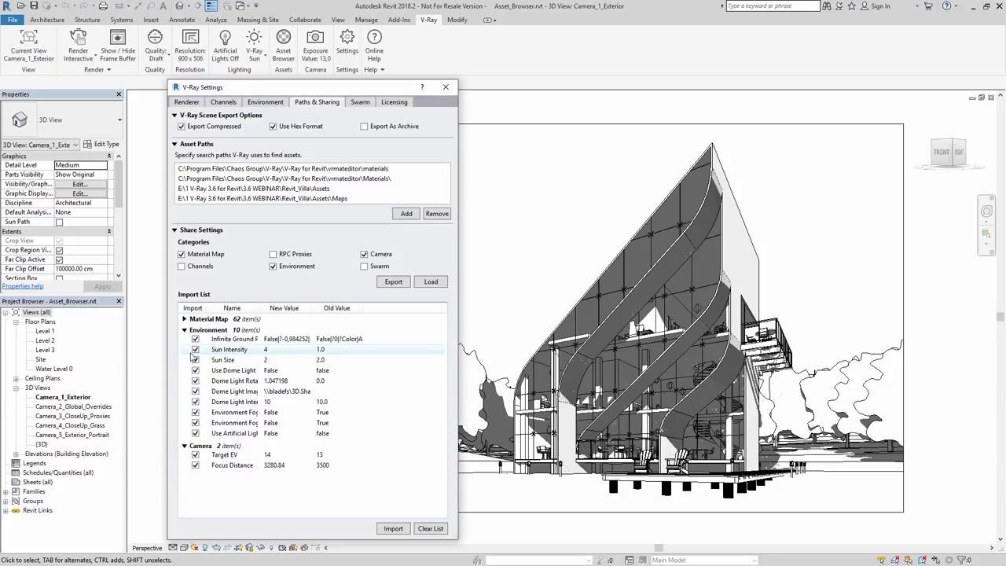
pyautogui.moveTo(257, 308); pyautogui.dragTo(326, 307)
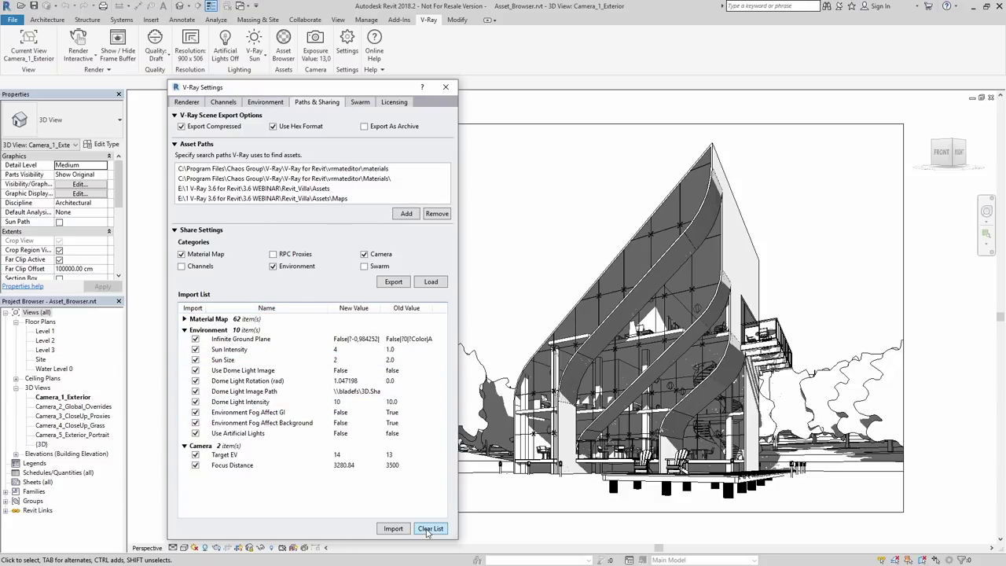
pyautogui.click(392, 530)
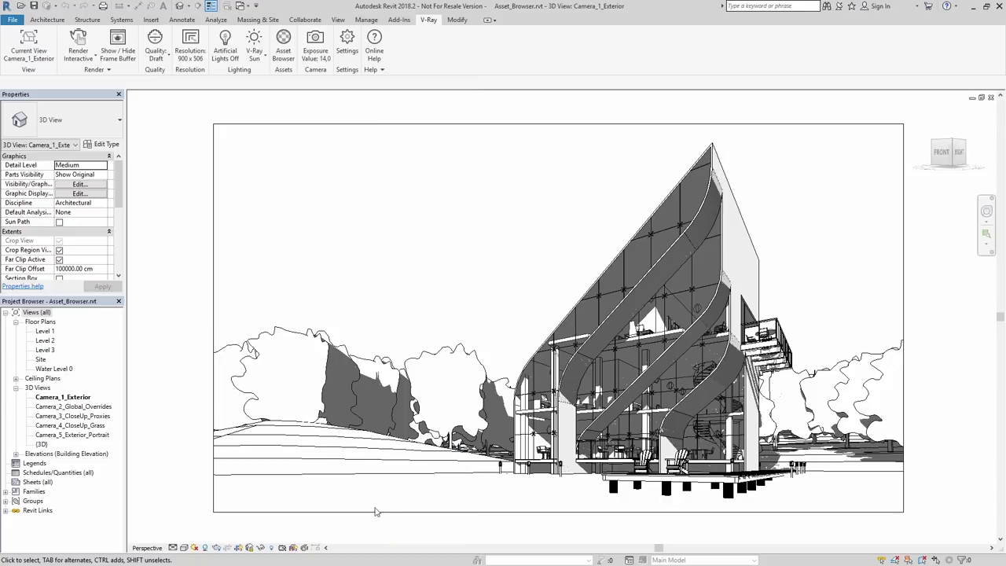
# Start an interactive render and raise the camera exposure value to about 14.78
pyautogui.click(78, 49)
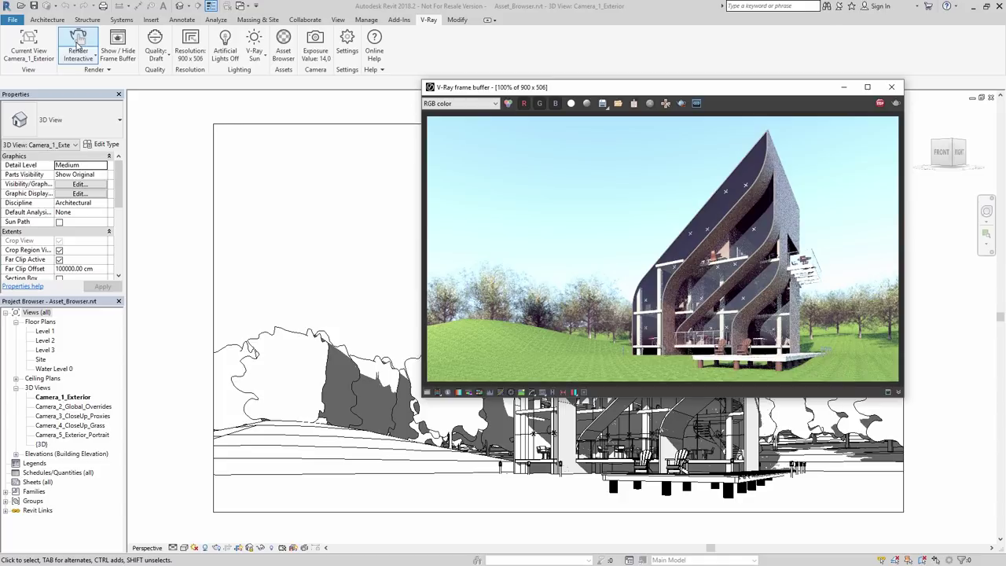
pyautogui.click(315, 44)
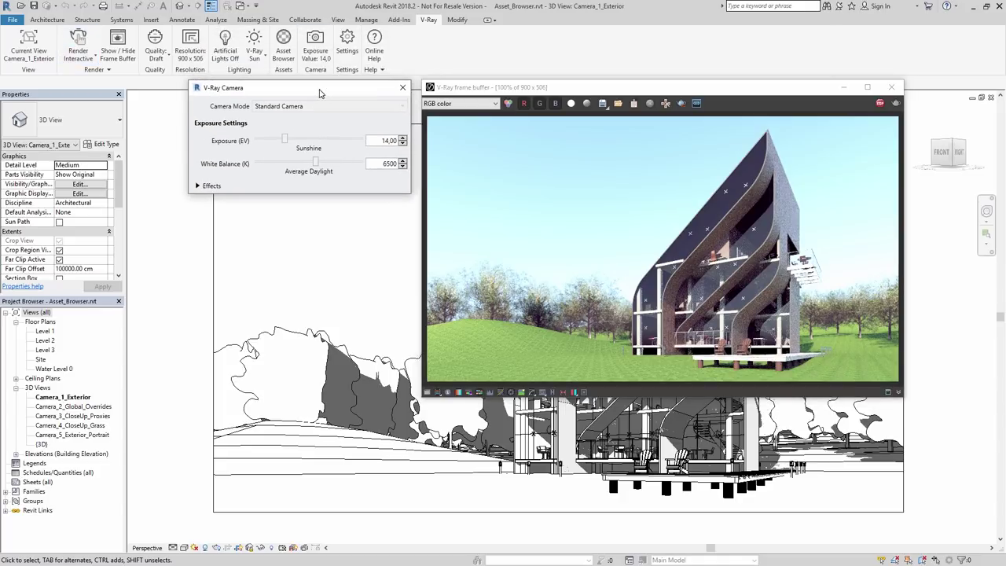
pyautogui.moveTo(281, 140); pyautogui.dragTo(282, 138)
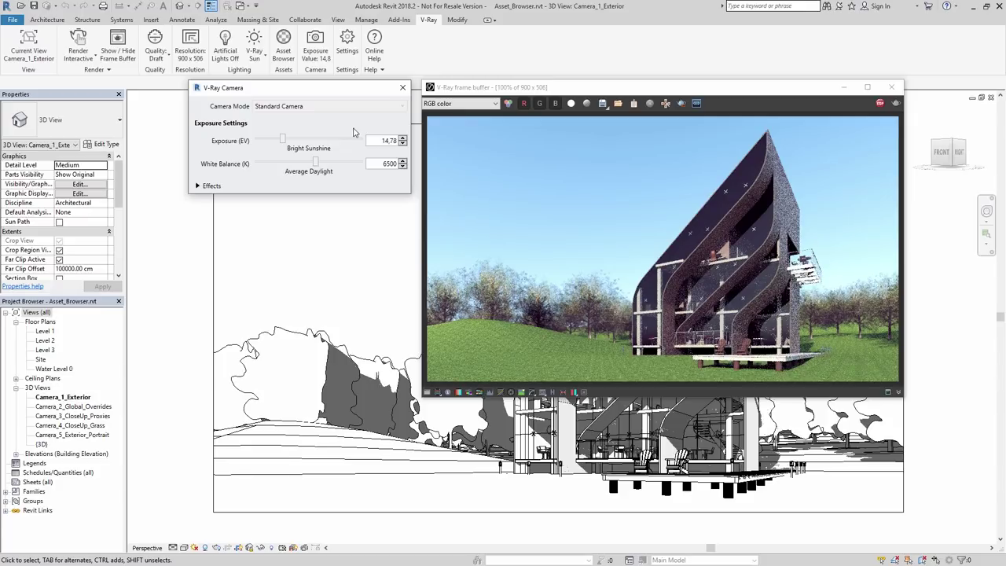
pyautogui.click(402, 87)
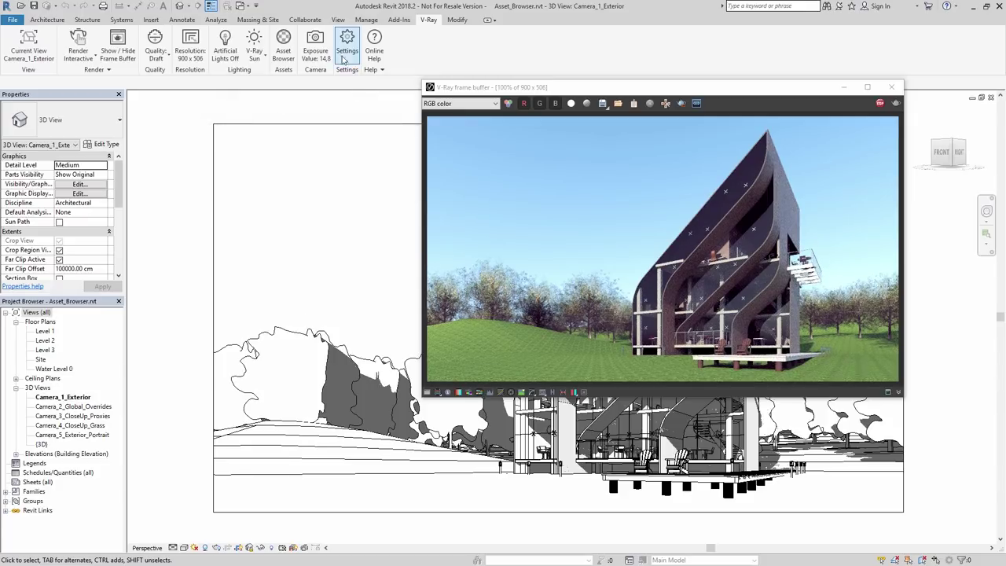
# Enable the Infinite Ground Plane and switch its material to VRayMaterial mode with Waves_Texture_01_200cm
pyautogui.click(346, 43)
pyautogui.click(225, 102)
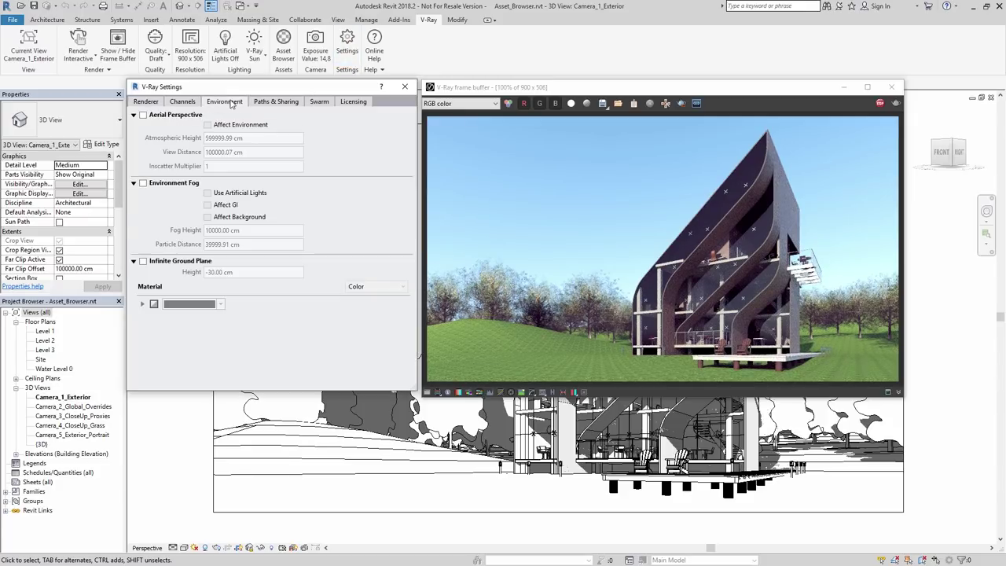
pyautogui.click(143, 261)
pyautogui.click(387, 288)
pyautogui.click(371, 310)
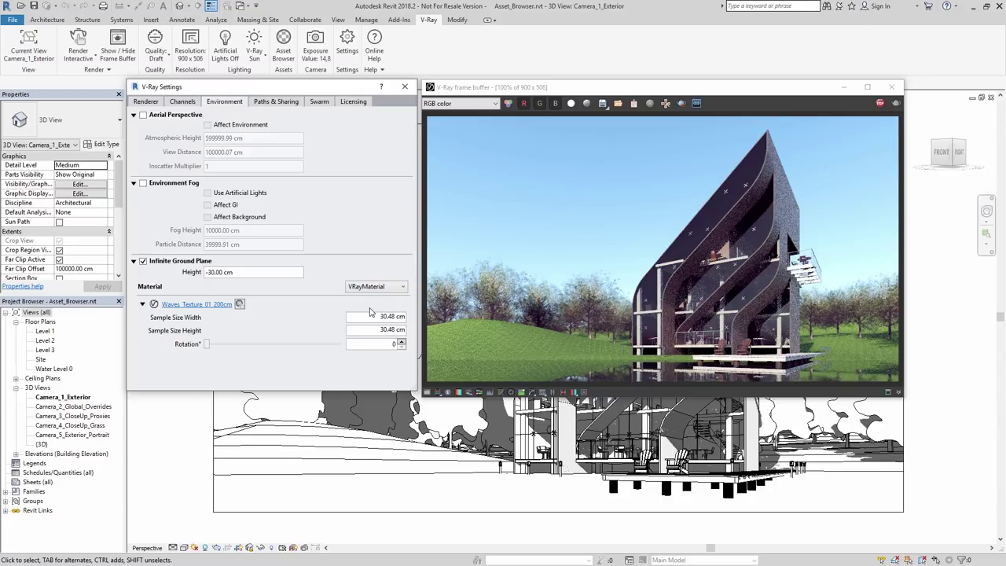
# Set the ground plane material's sample size width and height to 200 cm
pyautogui.moveTo(382, 316); pyautogui.dragTo(311, 321)
pyautogui.write('200')
pyautogui.press('Tab')
pyautogui.write('200')
pyautogui.press('Return')
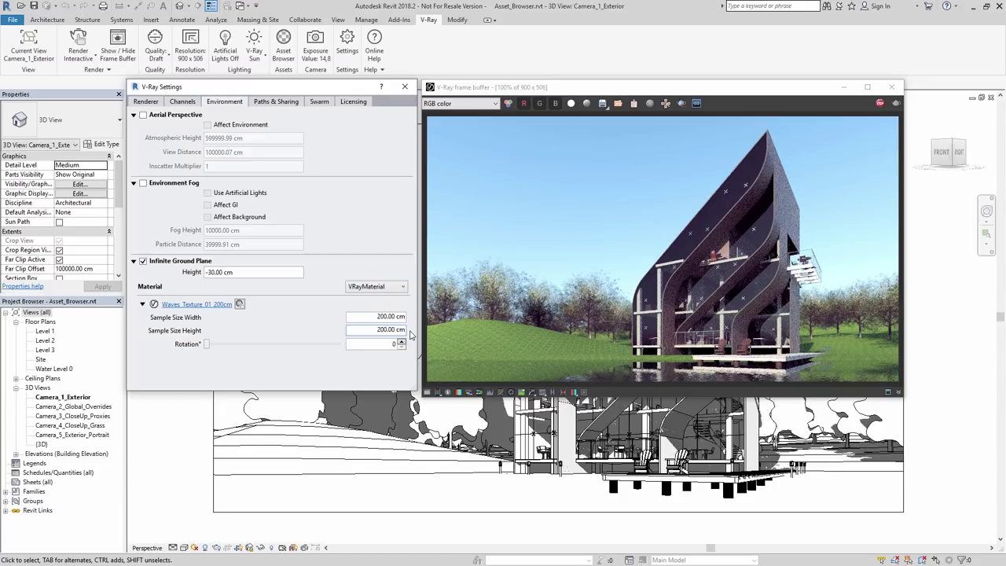
pyautogui.click(405, 86)
# Select the linked dock model and filter the V-Ray material list to Dock.rvt
pyautogui.click(283, 43)
pyautogui.moveTo(331, 150); pyautogui.dragTo(322, 90)
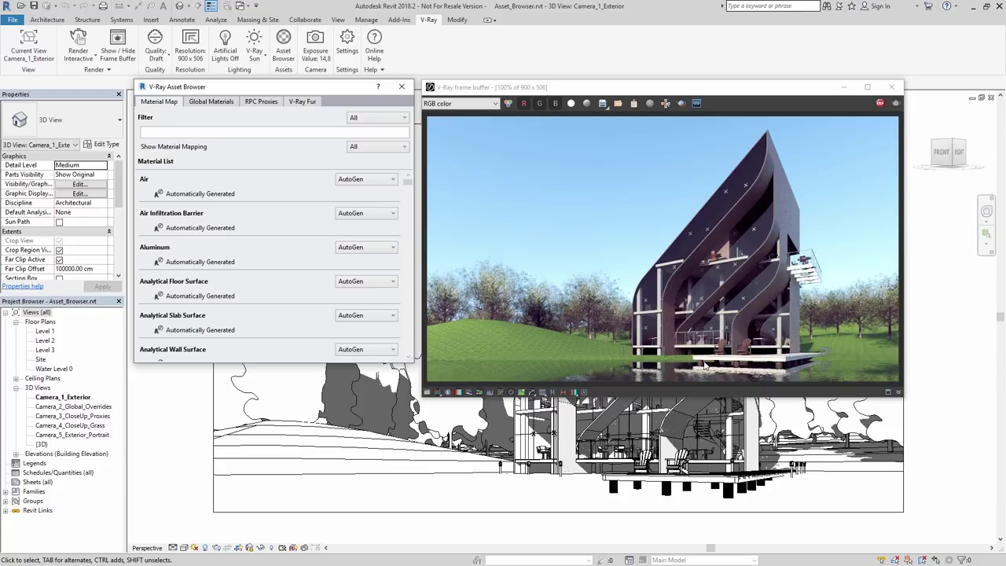
pyautogui.click(673, 469)
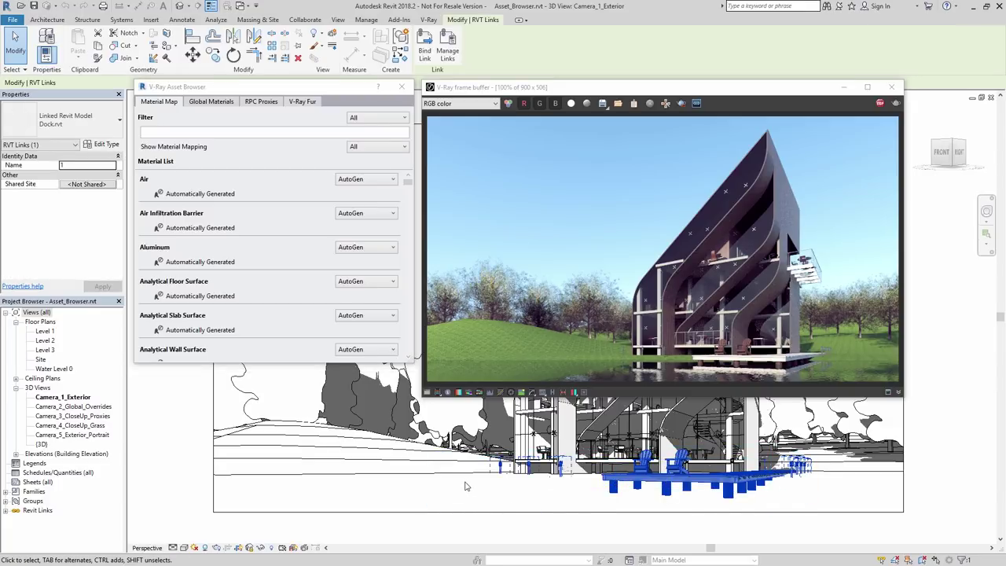
pyautogui.click(395, 118)
pyautogui.click(368, 139)
pyautogui.scroll(-3, 410, 205)
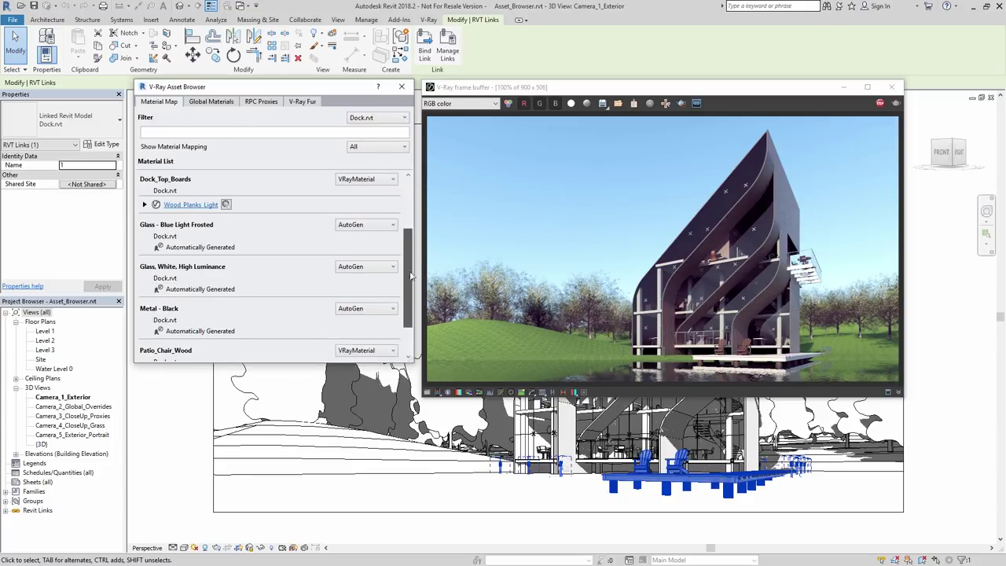
pyautogui.scroll(3, 411, 203)
# Select all Dock.rvt materials and switch their mapping to Color and then to AutoGen
pyautogui.click(247, 225)
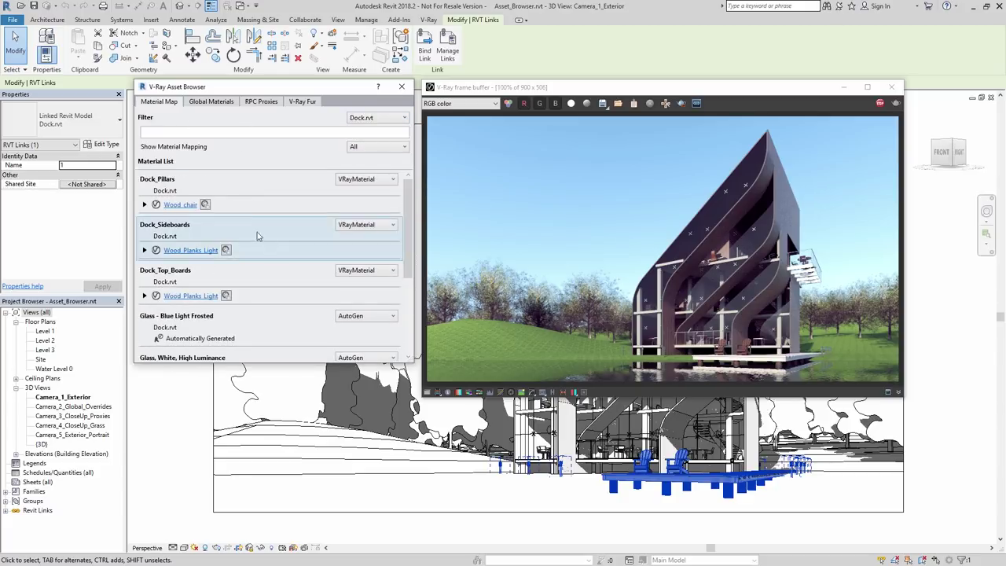
pyautogui.scroll(-3, 252, 260)
pyautogui.keyDown('shift'); pyautogui.click(259, 314); pyautogui.keyUp('shift')
pyautogui.scroll(3, 265, 315)
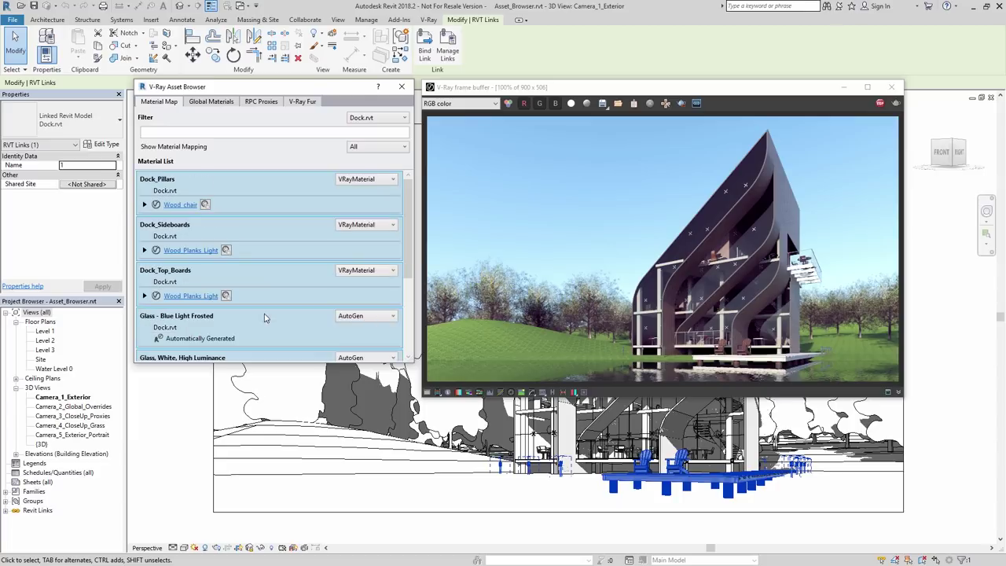
pyautogui.click(383, 183)
pyautogui.click(354, 222)
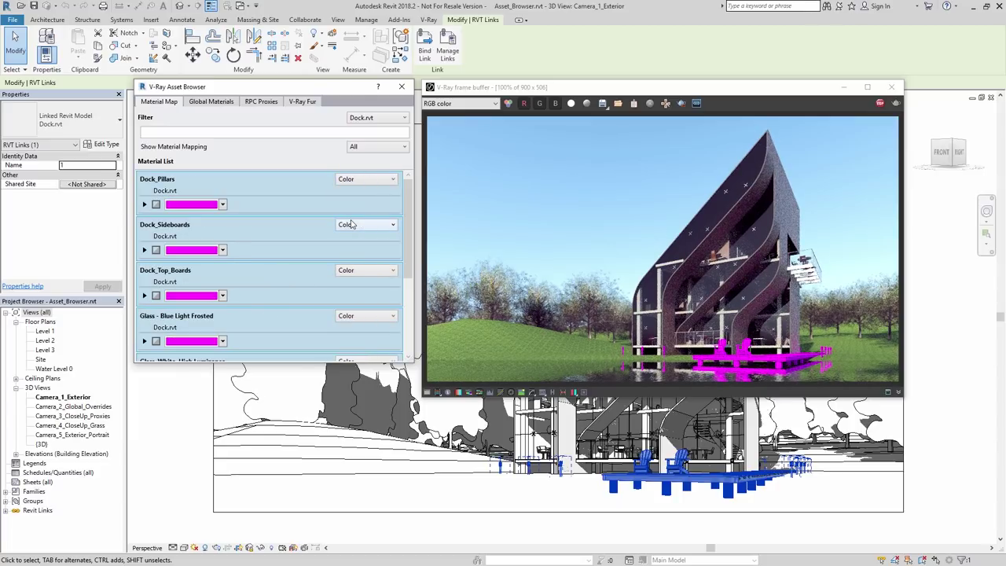
pyautogui.click(353, 225)
pyautogui.click(340, 235)
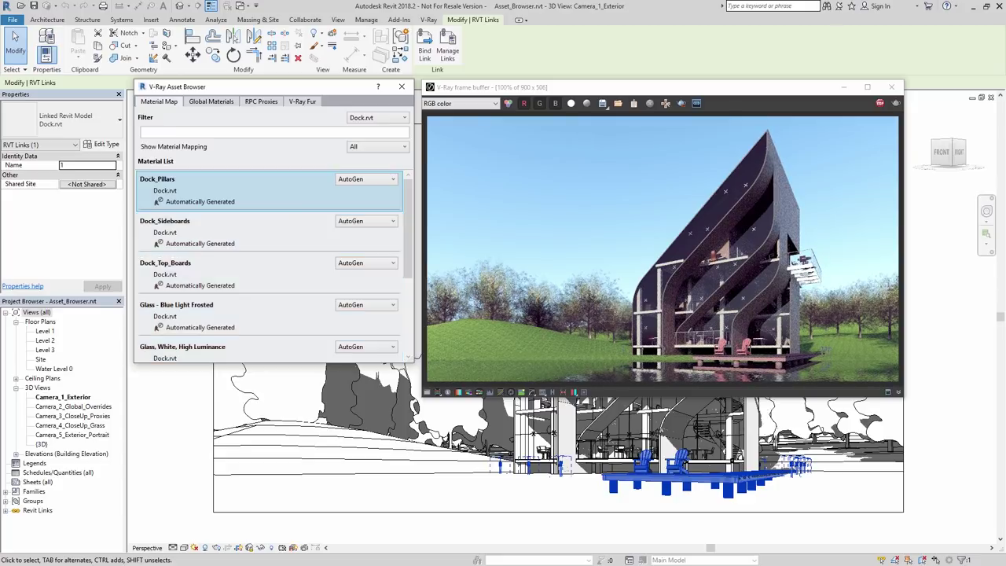
# From the Dock wood folder in File Explorer, assign Dock_Sideboards.vrmat to Dock_Sideboards and Dock_Pillars, and Dock_Topboards.vrmat to Dock_Top_Boards
pyautogui.hotkey('alt', 'Tab')
pyautogui.moveTo(218, 428); pyautogui.dragTo(189, 243)
pyautogui.moveTo(280, 428); pyautogui.dragTo(216, 290)
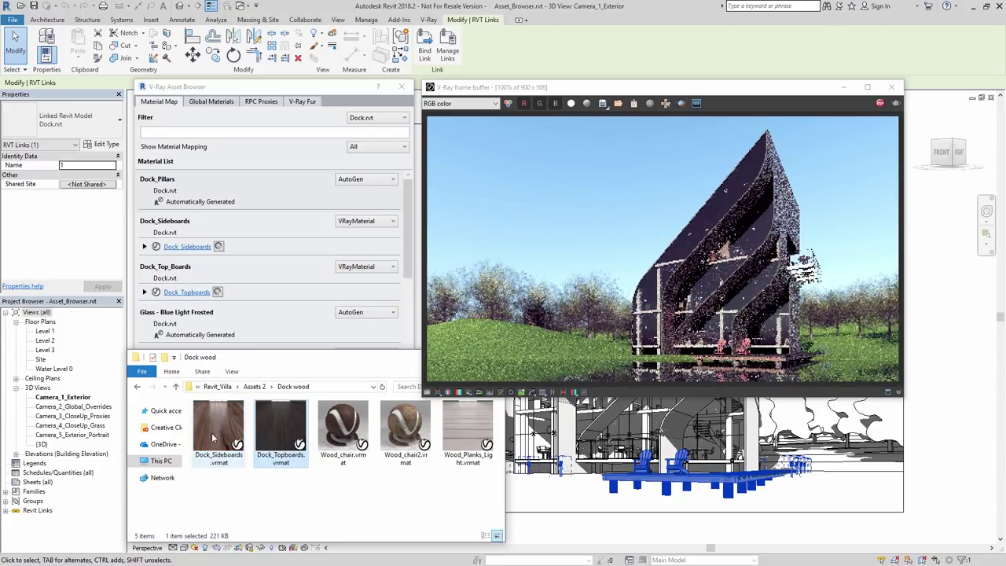
pyautogui.moveTo(218, 429); pyautogui.dragTo(225, 193)
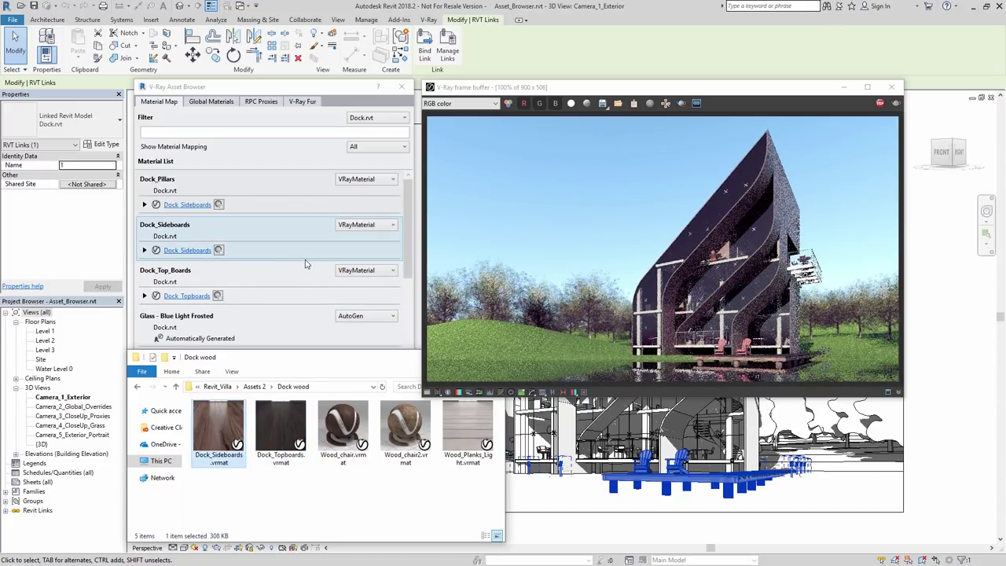
# Assign Wood_chair.vrmat to Patio_Chair_Wood, then replace it with Wood_chair2.vrmat
pyautogui.scroll(-3, 307, 265)
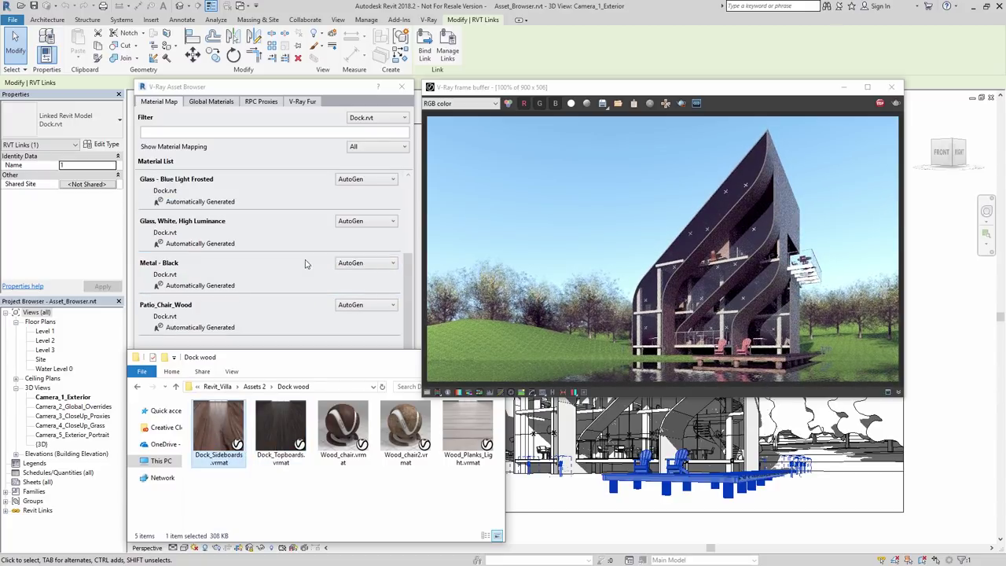
pyautogui.moveTo(343, 429); pyautogui.dragTo(193, 324)
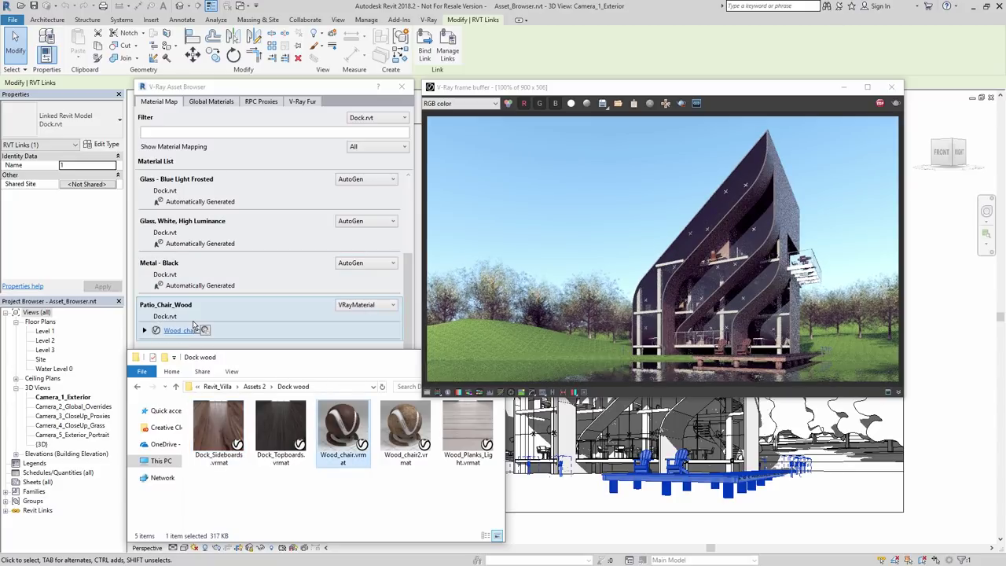
pyautogui.moveTo(406, 428); pyautogui.dragTo(211, 329)
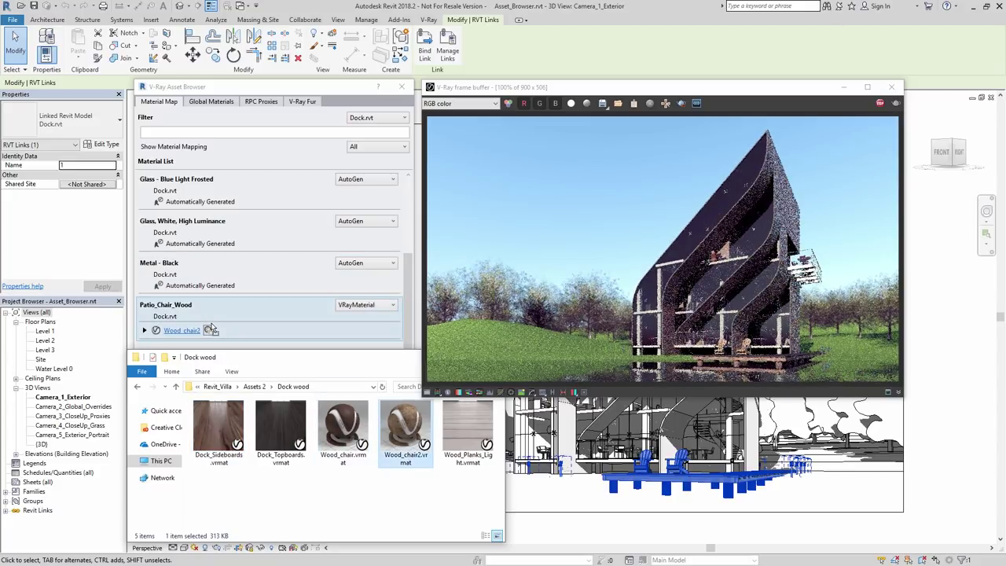
pyautogui.click(285, 338)
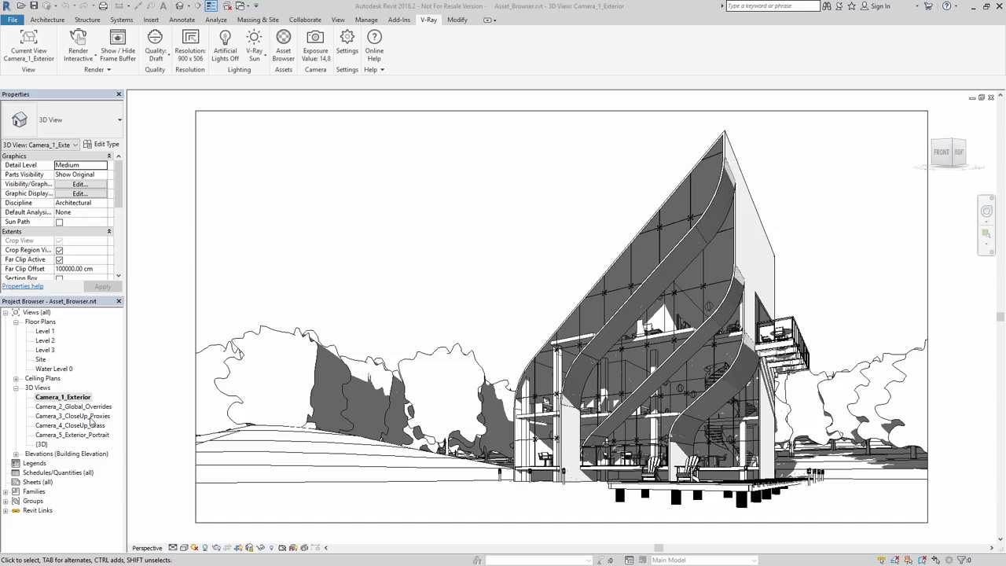
# Open the Camera_3_CloseUp_Proxies view and start an interactive V-Ray render of it
pyautogui.doubleClick(91, 417)
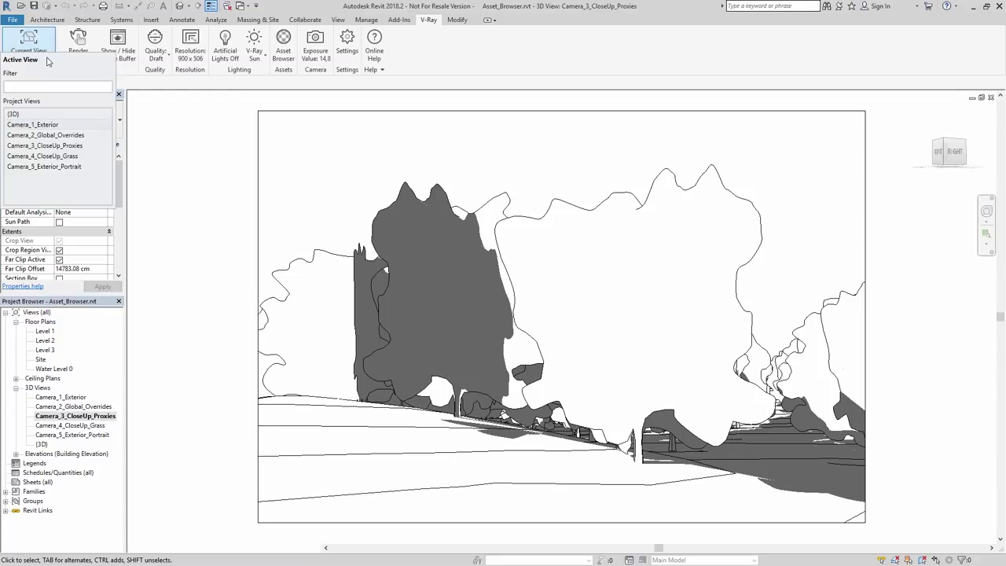
pyautogui.click(99, 54)
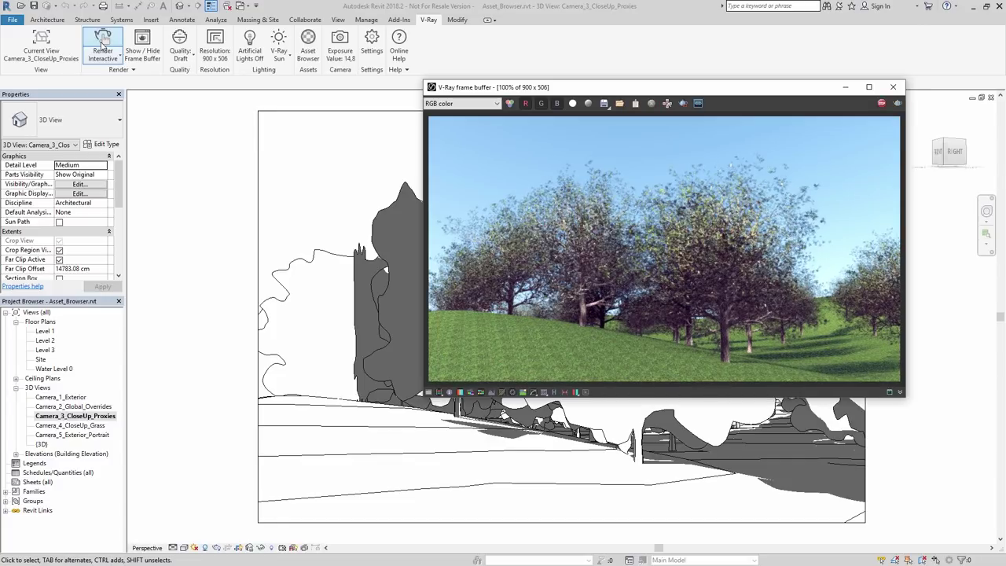
# Filter the V-Ray RPC proxies to Project and assign Tree.vrmesh from the Proxies folder in File Explorer to ProxyTree_01
pyautogui.click(308, 40)
pyautogui.click(262, 102)
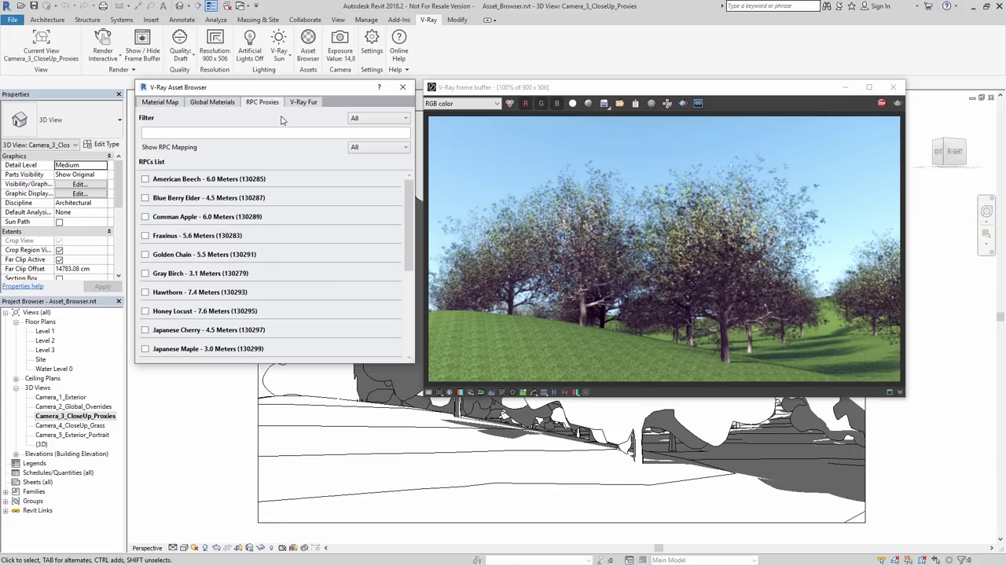
pyautogui.click(382, 120)
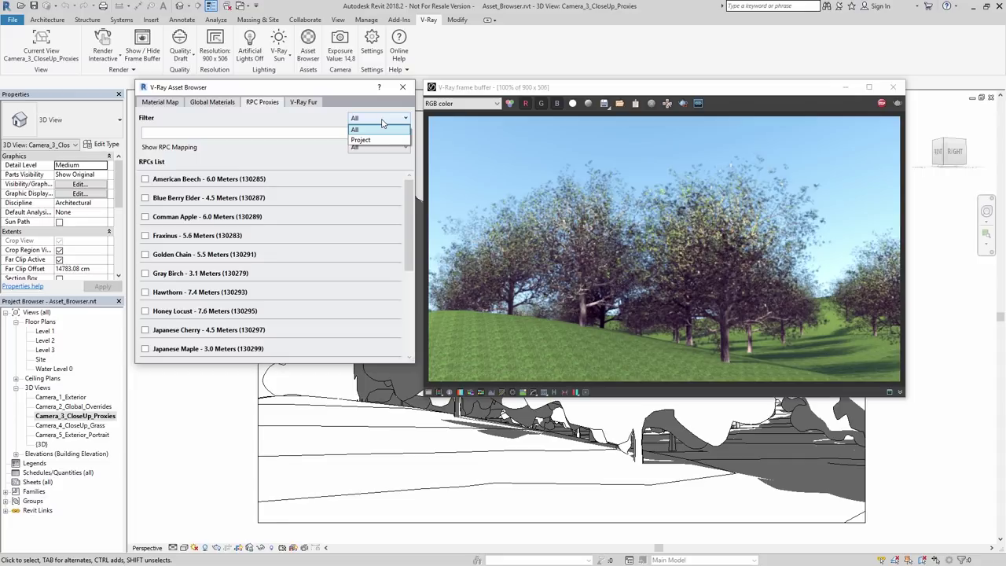
pyautogui.click(375, 139)
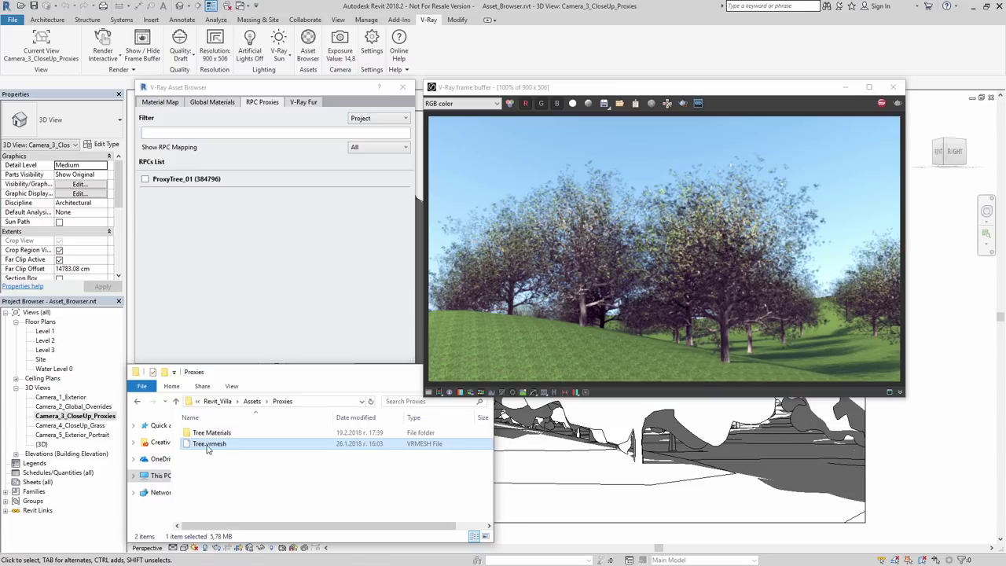
pyautogui.moveTo(208, 447); pyautogui.dragTo(192, 186)
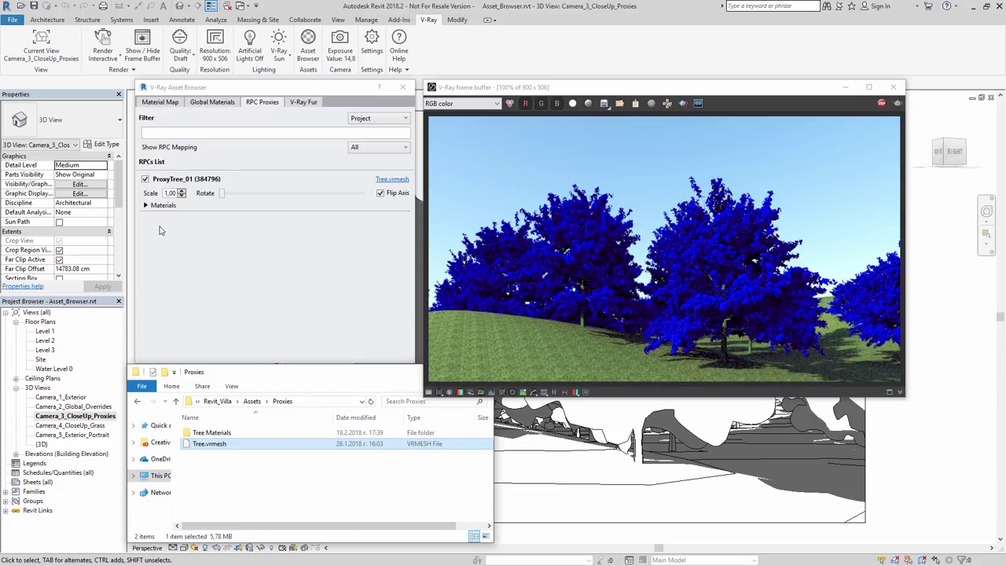
# From the Tree Materials folder in File Explorer, assign Tree_Bark.vrmat to ProxyTree_01's Material 0 and Tree_Leaves.vrmat to Material 1
pyautogui.click(146, 205)
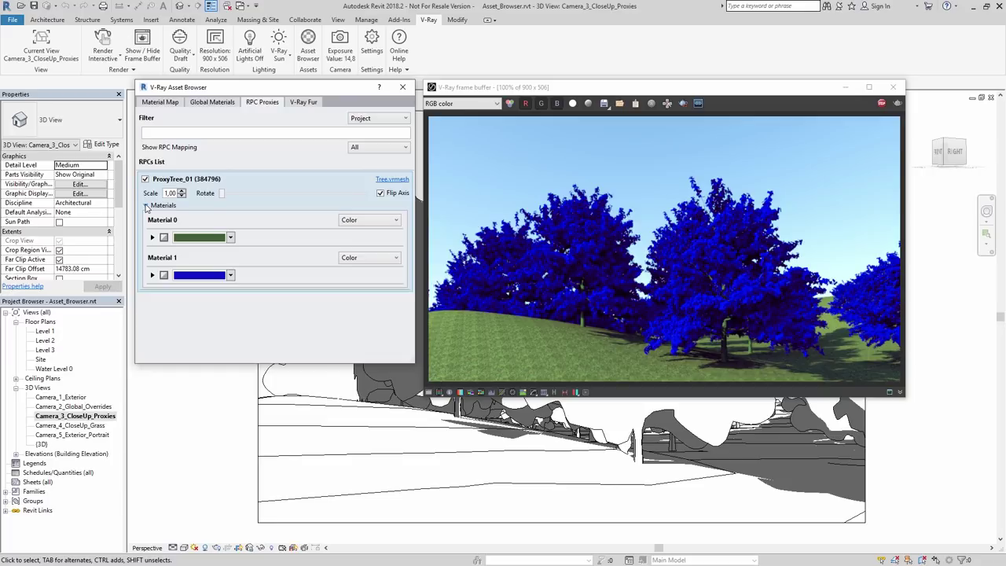
pyautogui.hotkey('alt', 'Tab')
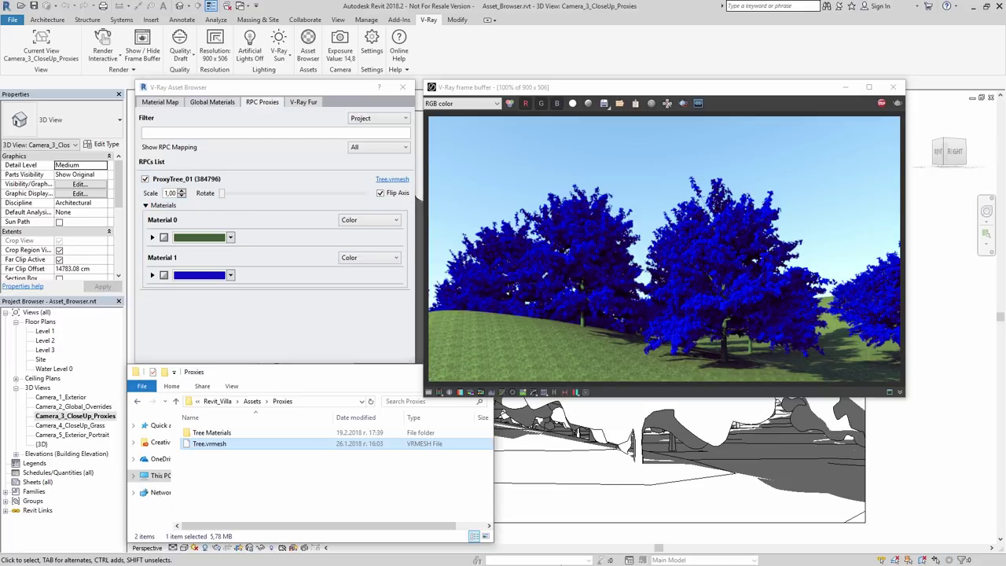
pyautogui.doubleClick(211, 432)
pyautogui.click(212, 444)
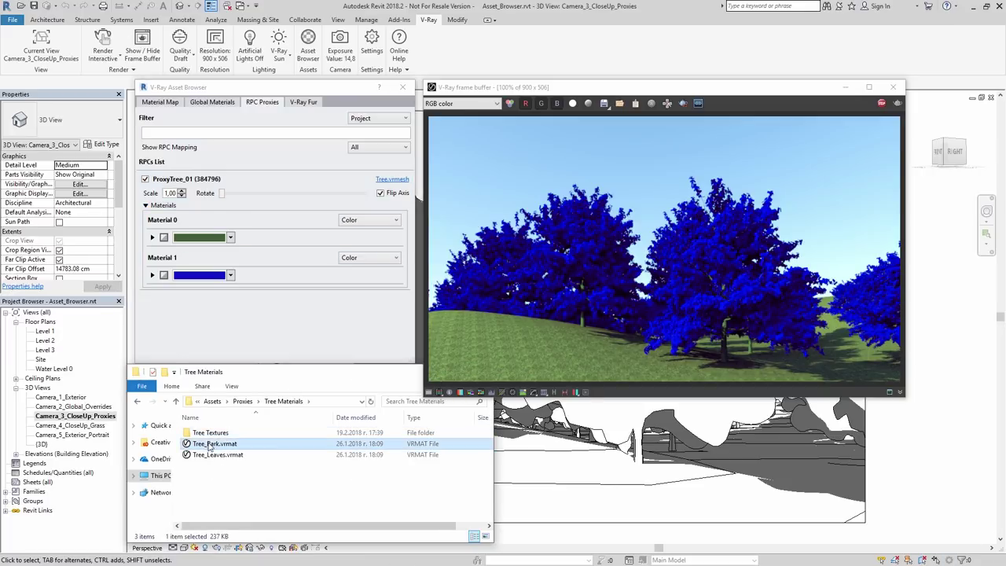
pyautogui.moveTo(213, 443); pyautogui.dragTo(197, 237)
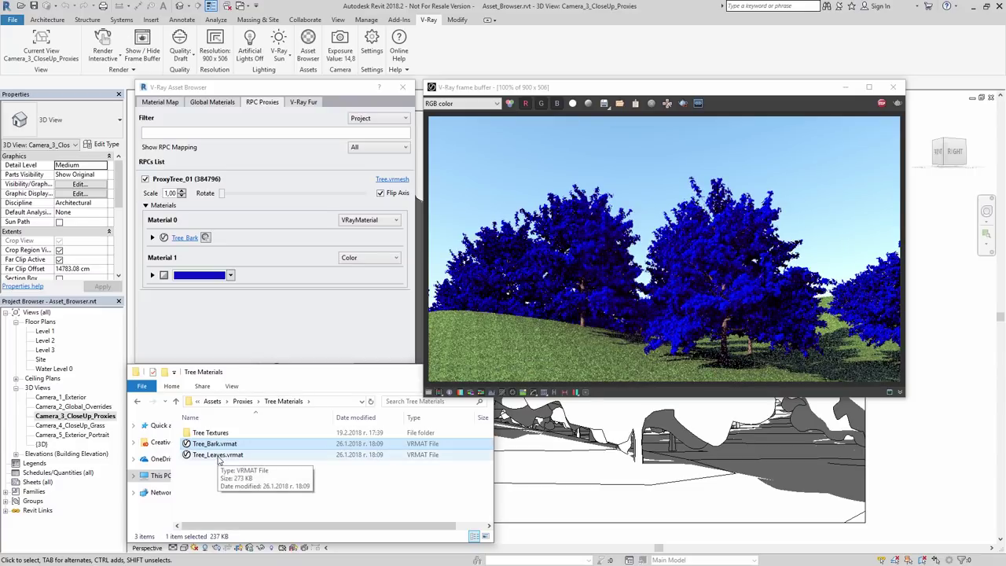
pyautogui.moveTo(219, 460); pyautogui.dragTo(195, 274)
pyautogui.click(195, 306)
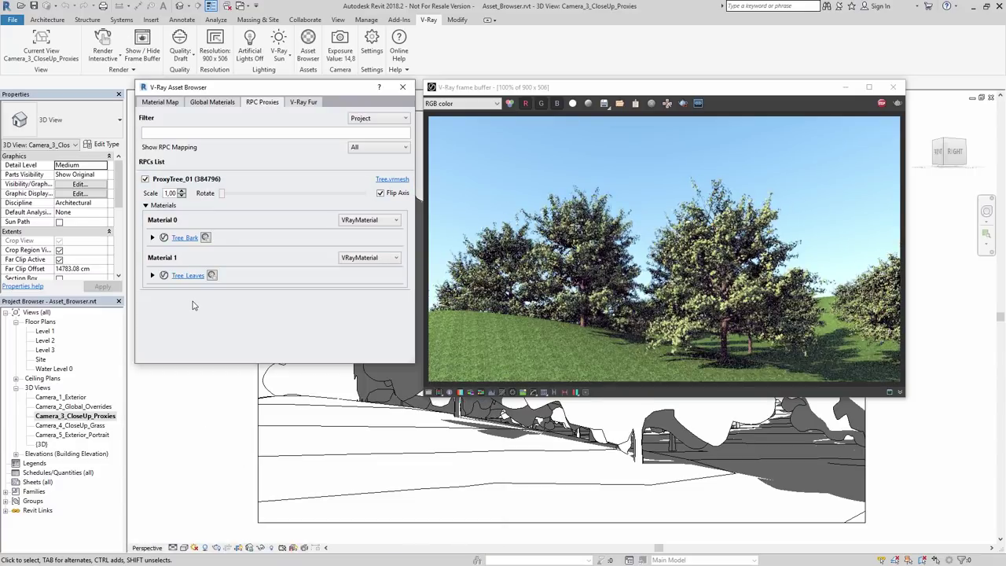
# Set ProxyTree_01's scale to 1,30 and rotate the proxy slightly
pyautogui.click(181, 191)
pyautogui.click(181, 191)
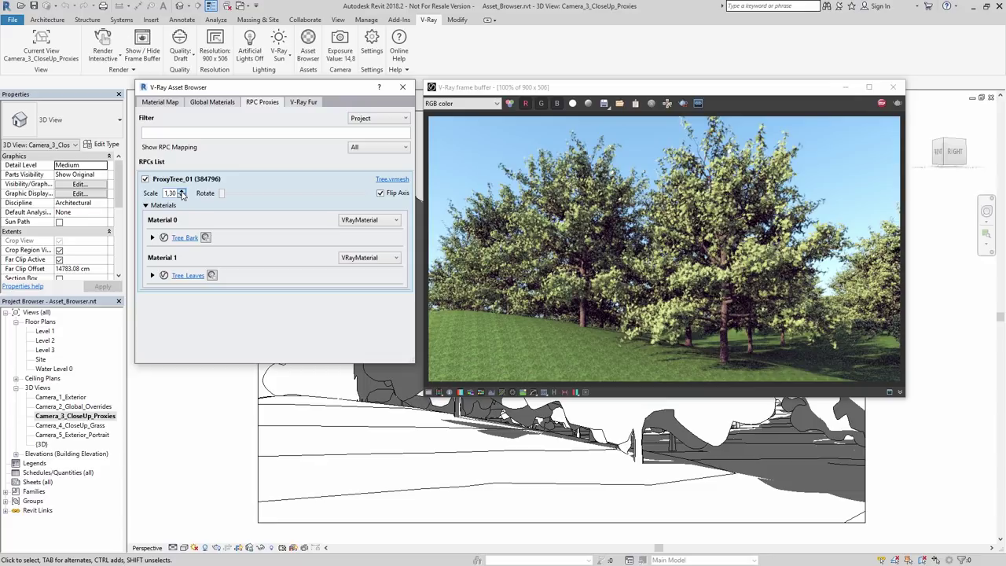
pyautogui.moveTo(223, 193); pyautogui.dragTo(250, 195)
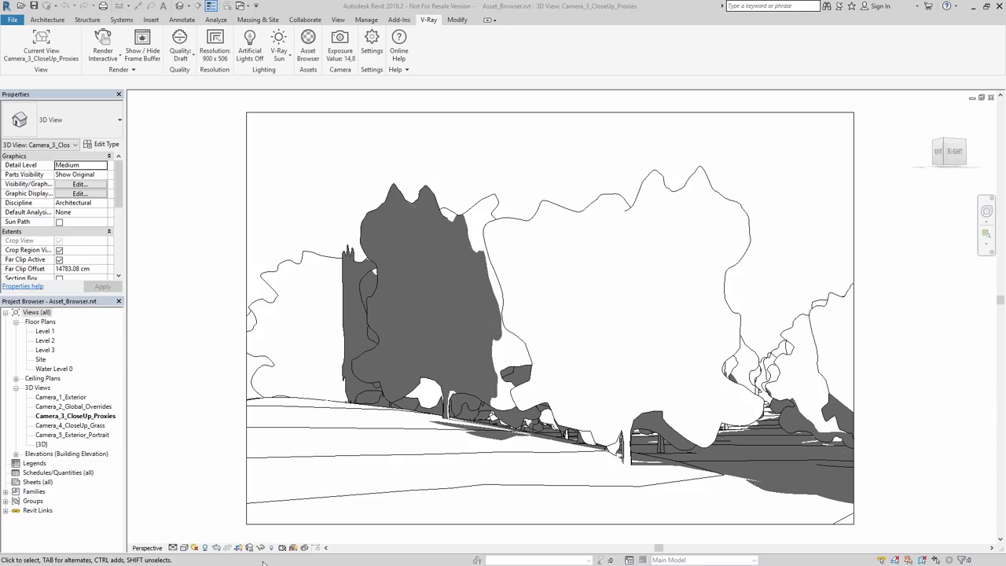
# Switch to the Camera_CloseUp_Grass view of V-Ray_Grass_and_Fur.rvt and start an interactive render
pyautogui.click(241, 7)
pyautogui.click(346, 31)
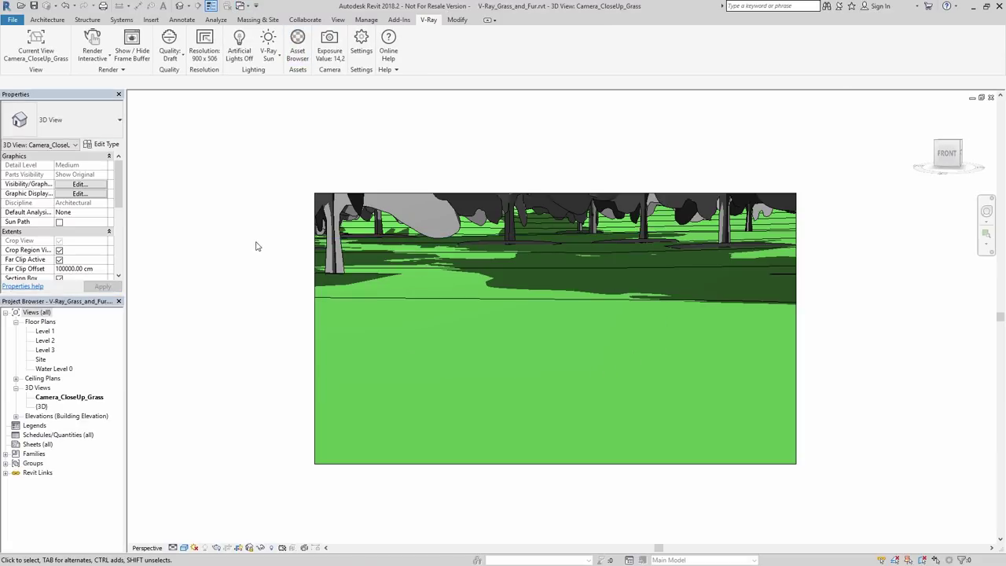
pyautogui.click(92, 41)
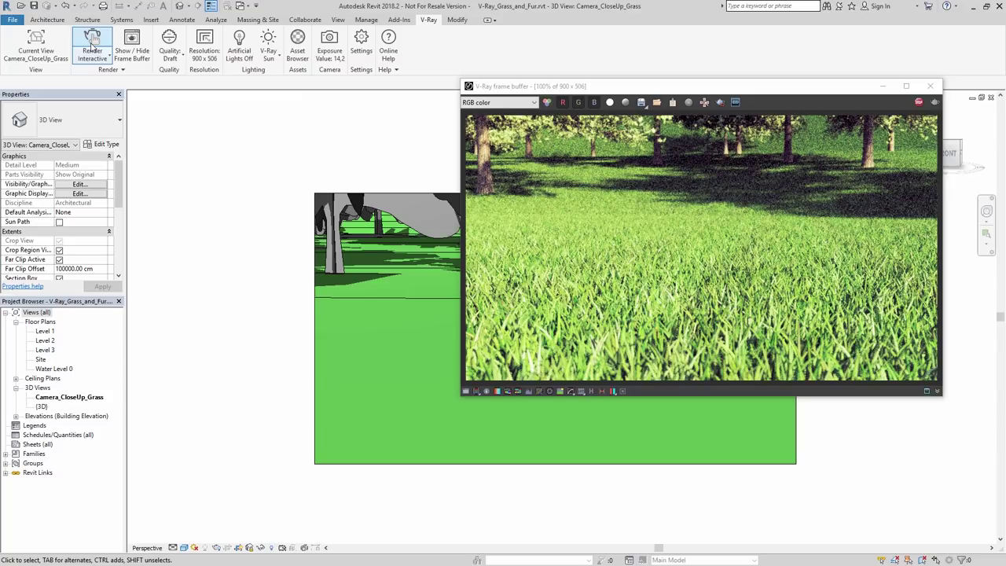
# Show the V-Ray Fur settings in the Asset Browser and filter the material list to Project
pyautogui.click(297, 41)
pyautogui.moveTo(244, 80); pyautogui.dragTo(335, 90)
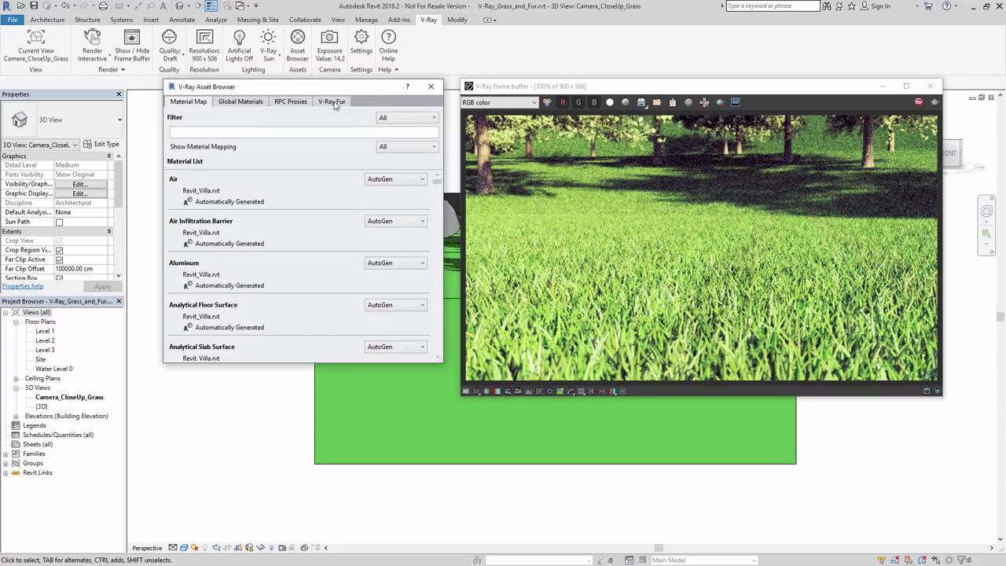
pyautogui.click(334, 102)
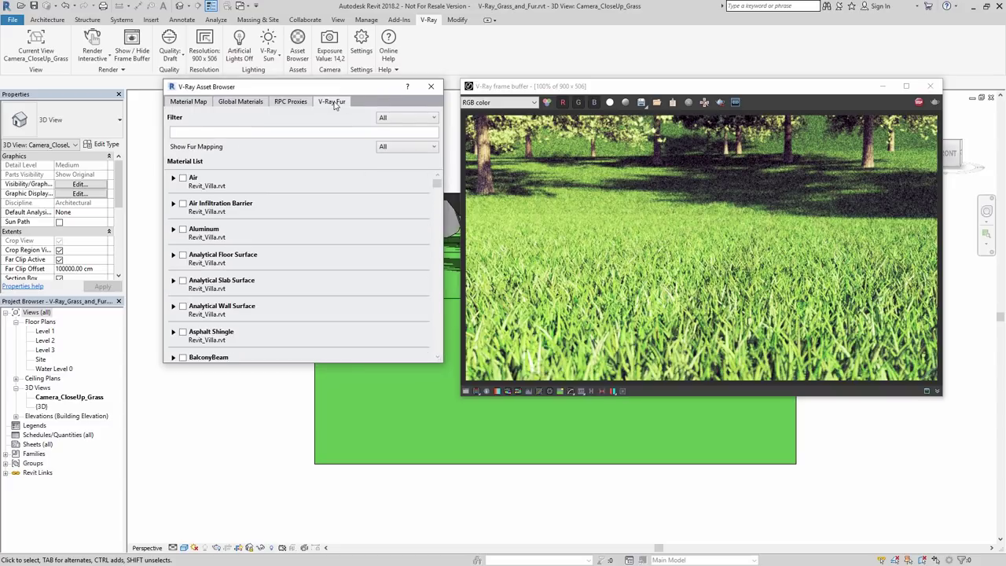
pyautogui.click(408, 119)
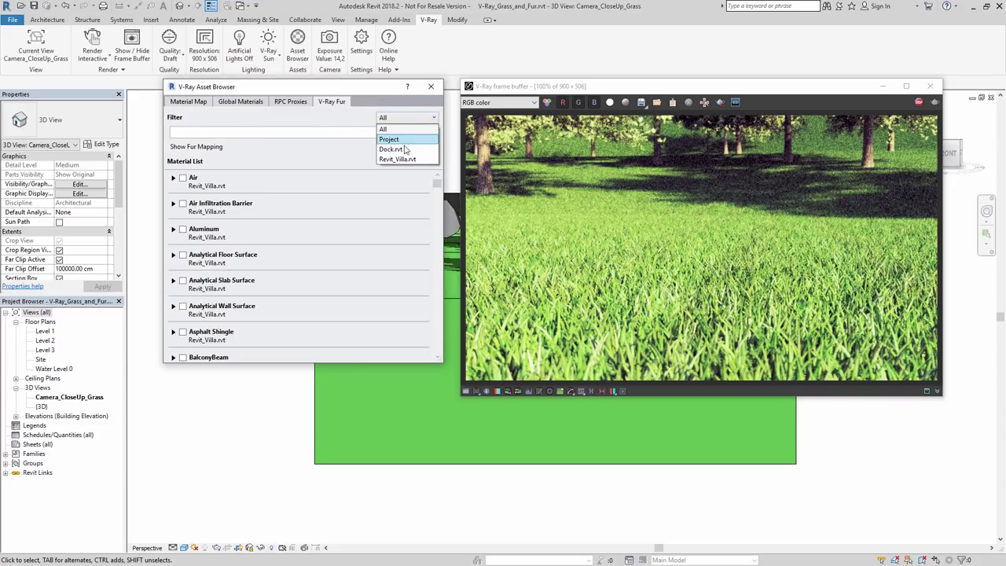
pyautogui.click(389, 140)
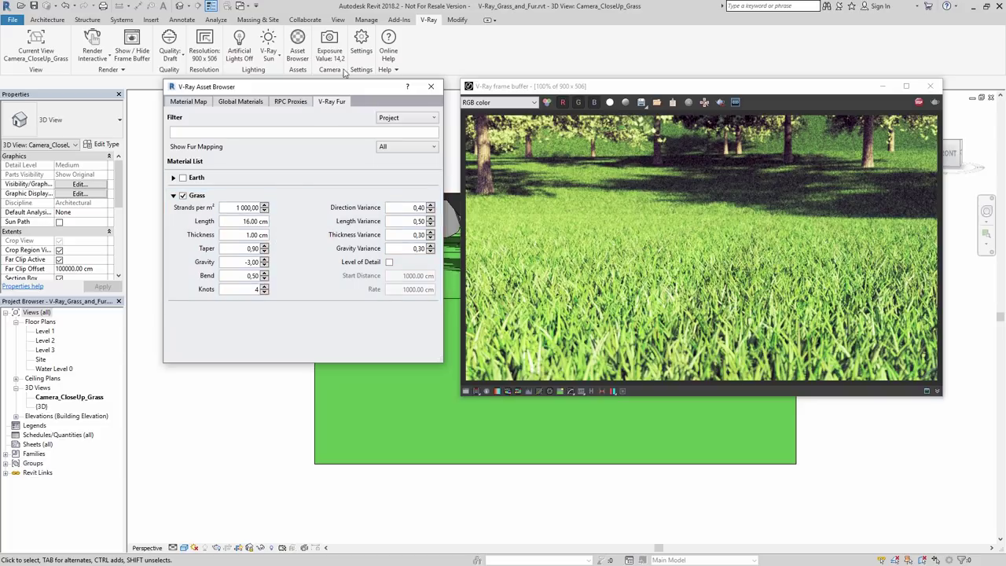
# Check the length and area formats in the project units, leaving them as they are
pyautogui.click(366, 20)
pyautogui.click(327, 53)
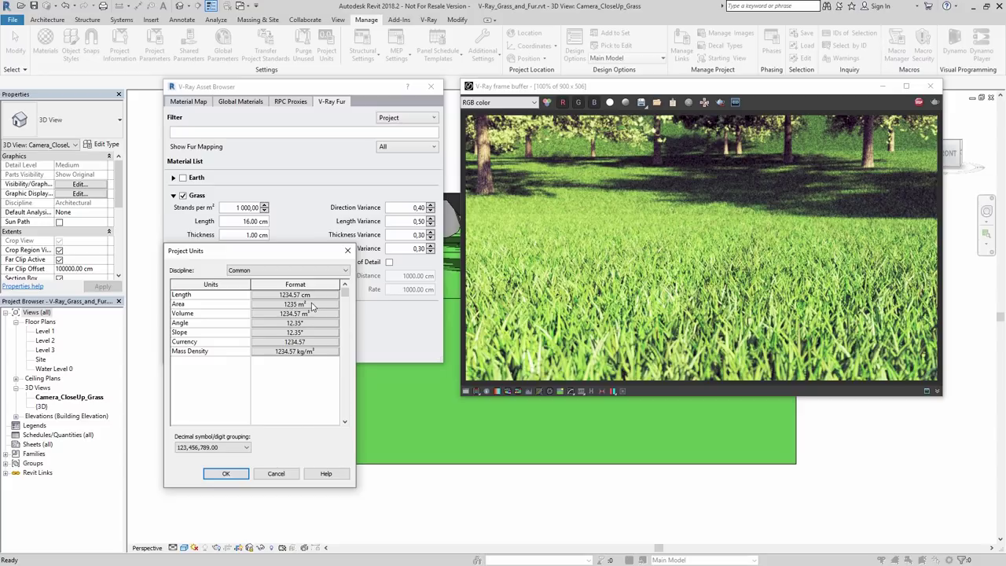
pyautogui.click(348, 253)
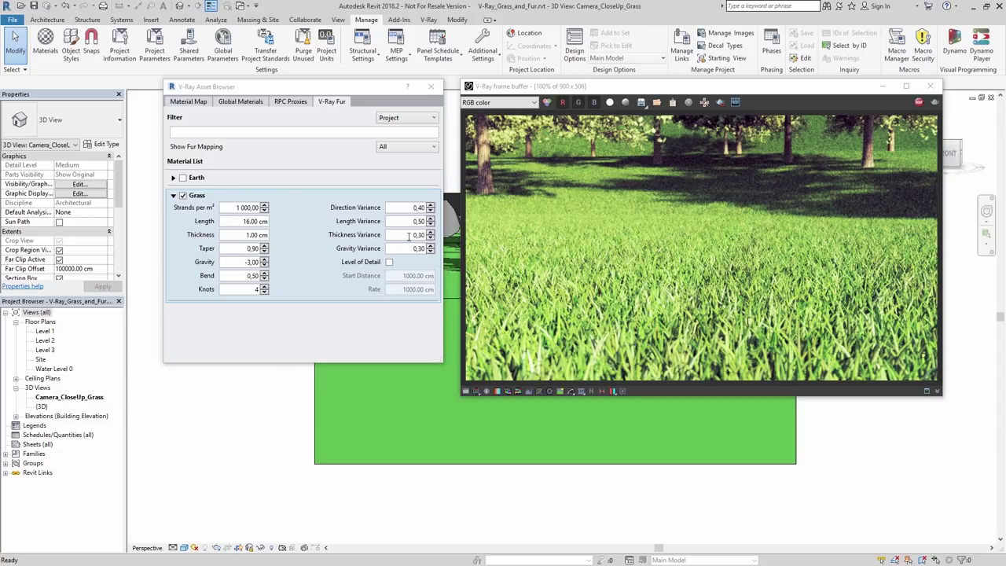
# Restrict the interactive render to a rectangular region over the central foreground grass
pyautogui.click(721, 104)
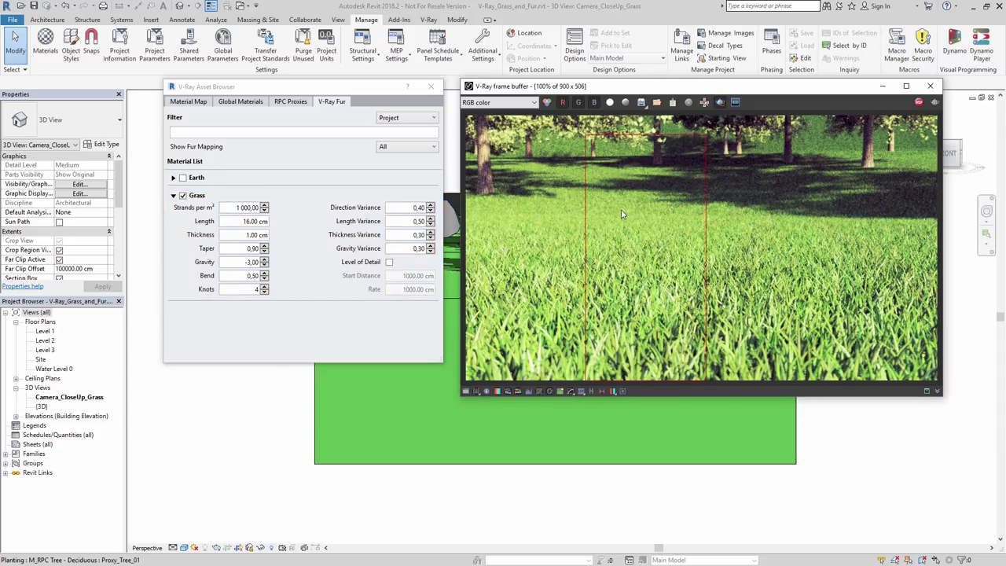
pyautogui.moveTo(560, 243); pyautogui.dragTo(739, 381)
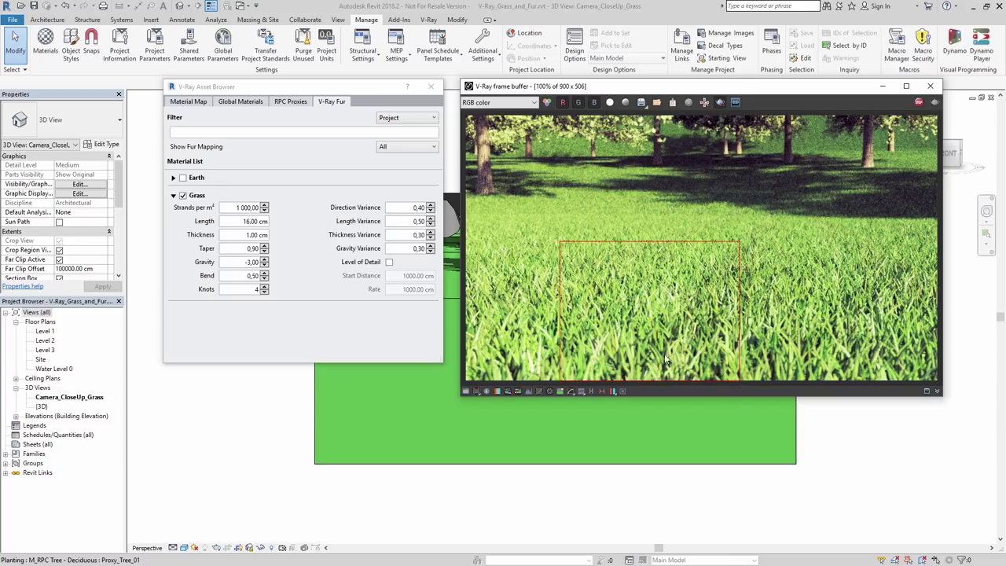
# Set the Grass fur to 400 strands per m² and its thickness to 0.5 cm
pyautogui.click(235, 210)
pyautogui.write('400')
pyautogui.press('Return')
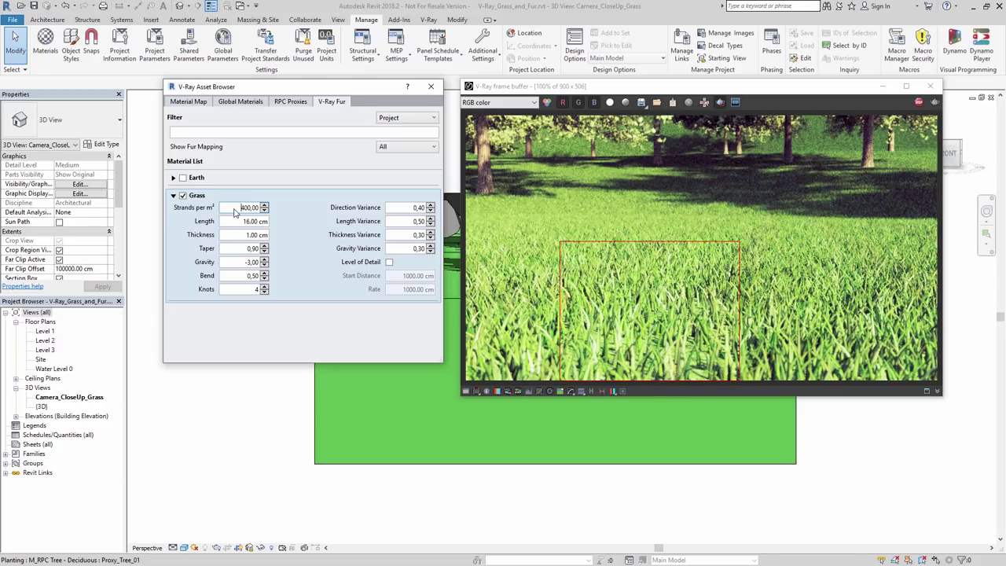
pyautogui.tripleClick(238, 239)
pyautogui.write('0.5')
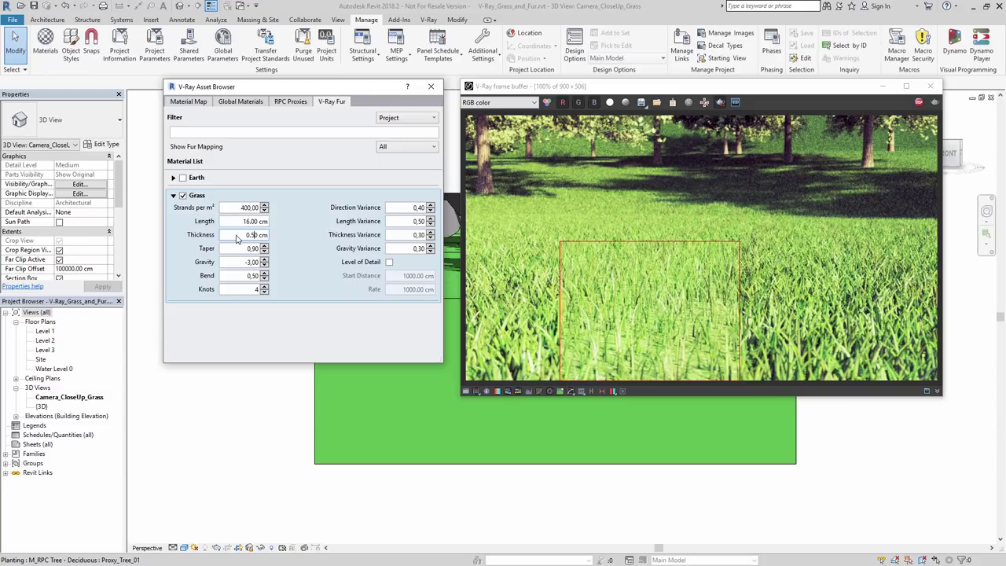
# Examine the Defocus and Focus Distance effects in the V-Ray camera settings
pyautogui.click(428, 20)
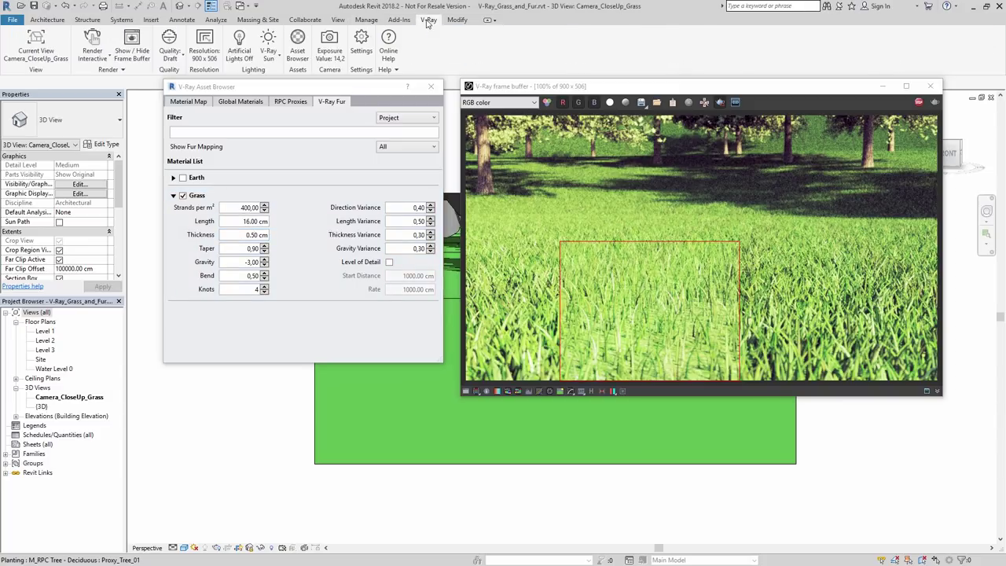
pyautogui.click(330, 40)
pyautogui.moveTo(316, 160); pyautogui.dragTo(265, 164)
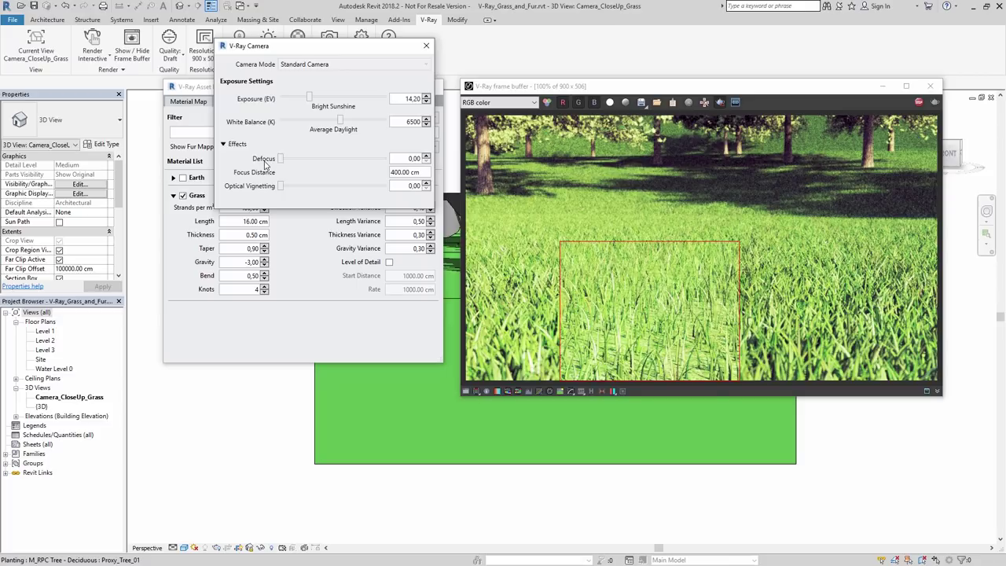
pyautogui.click(427, 46)
# Try a Grass fur length of 35 cm, then set the length to 15 cm
pyautogui.moveTo(268, 221); pyautogui.dragTo(226, 227)
pyautogui.write('35')
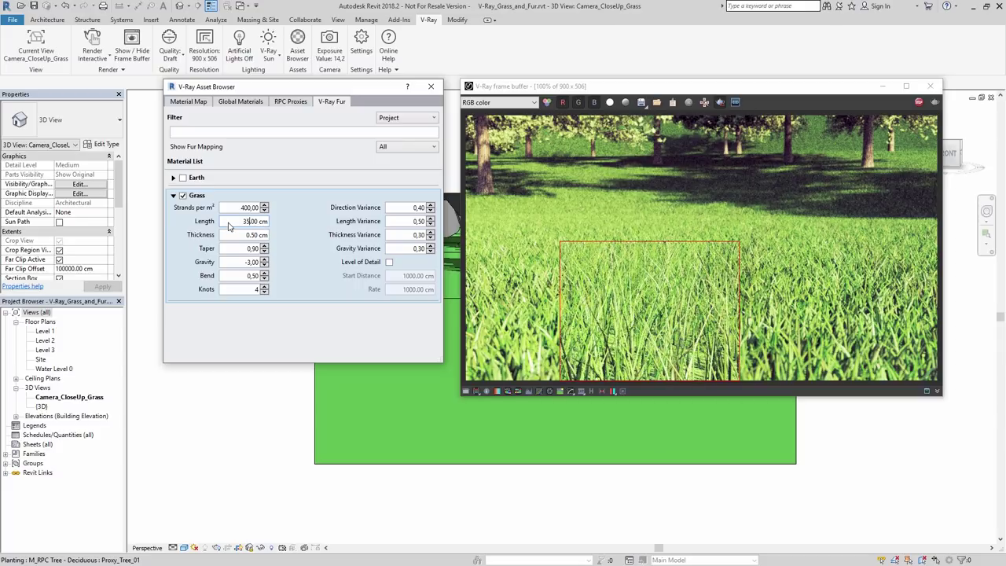
pyautogui.moveTo(229, 226); pyautogui.dragTo(284, 227)
pyautogui.write('15')
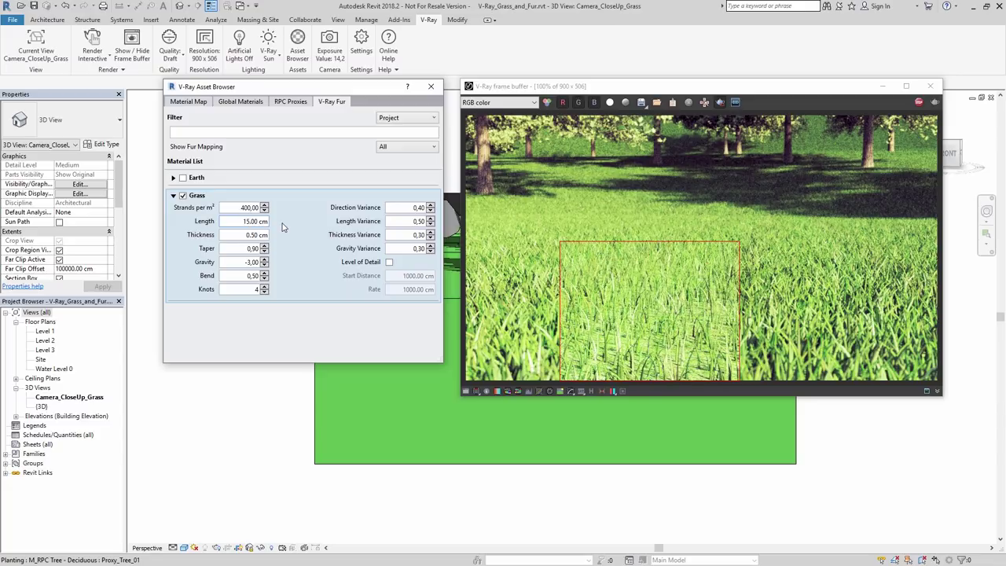
# Try Grass fur taper values of 0,00 and 1,00, compare the strands in the render region, and return the taper to 0,90
pyautogui.doubleClick(240, 250)
pyautogui.write('0,00')
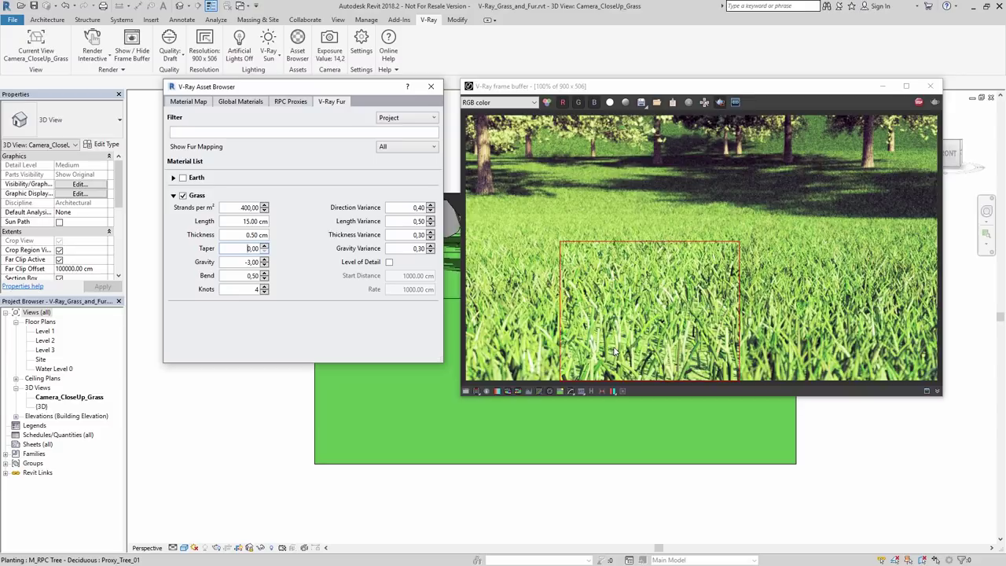
pyautogui.scroll(2, 615, 347)
pyautogui.moveTo(936, 317); pyautogui.dragTo(936, 323)
pyautogui.scroll(-2, 639, 351)
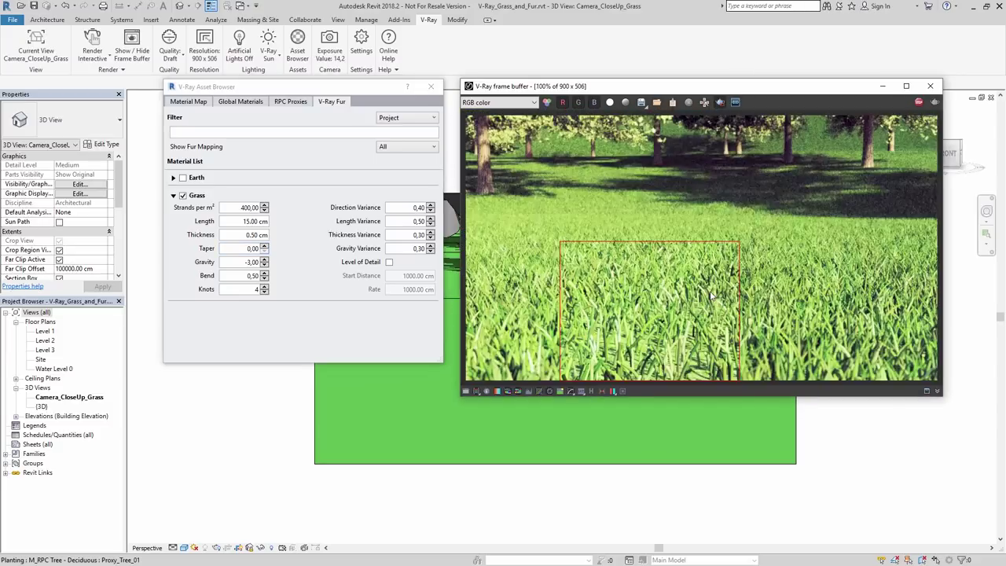
pyautogui.doubleClick(240, 249)
pyautogui.write('1,00')
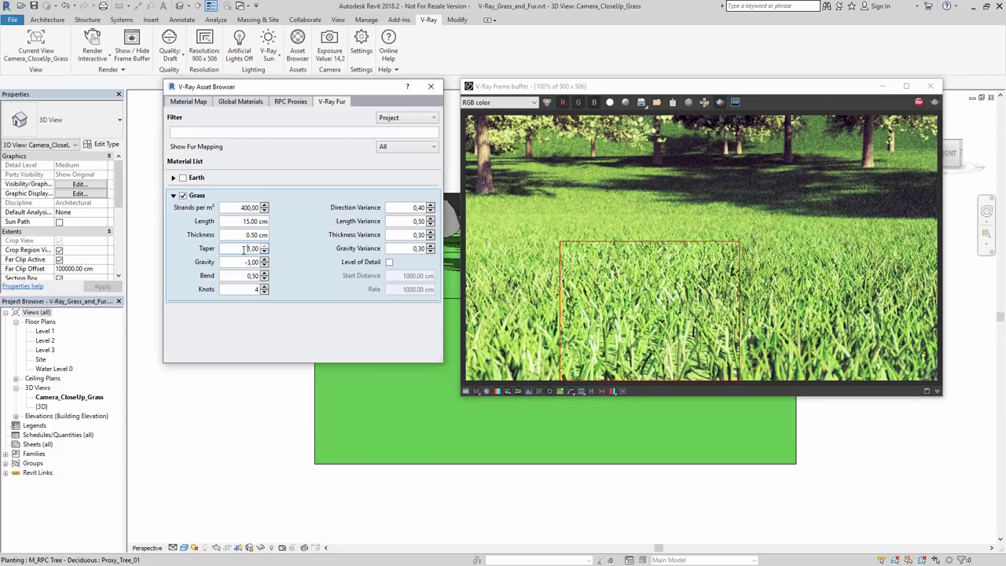
pyautogui.click(265, 252)
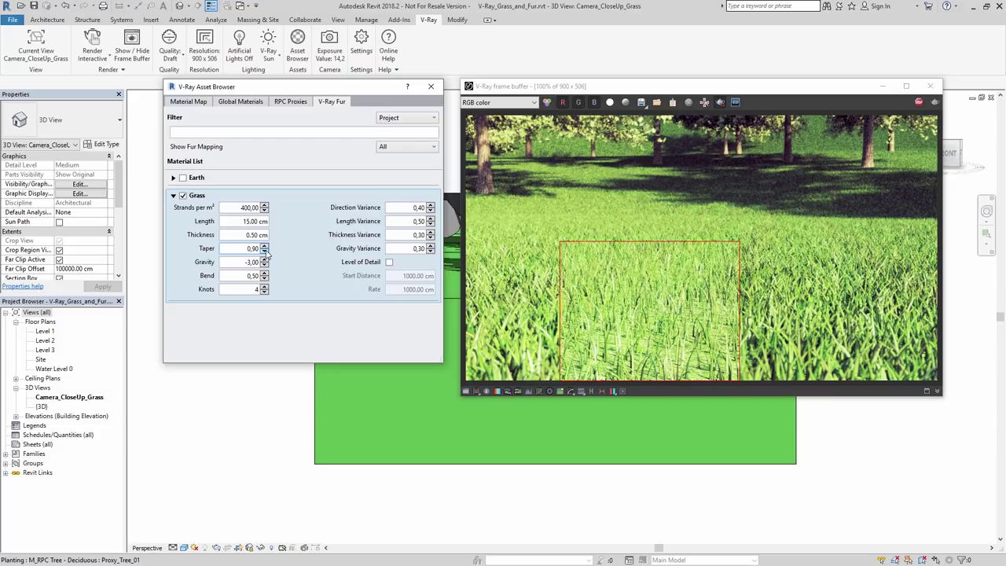
# Set the Grass fur's gravity to 3,00
pyautogui.doubleClick(244, 263)
pyautogui.click(244, 263)
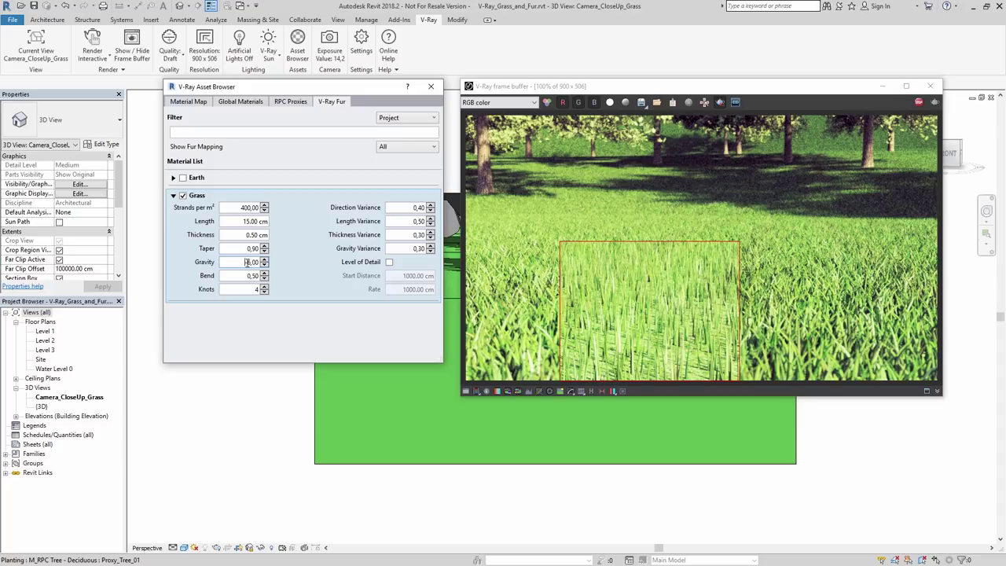
pyautogui.write('3')
pyautogui.press('Return')
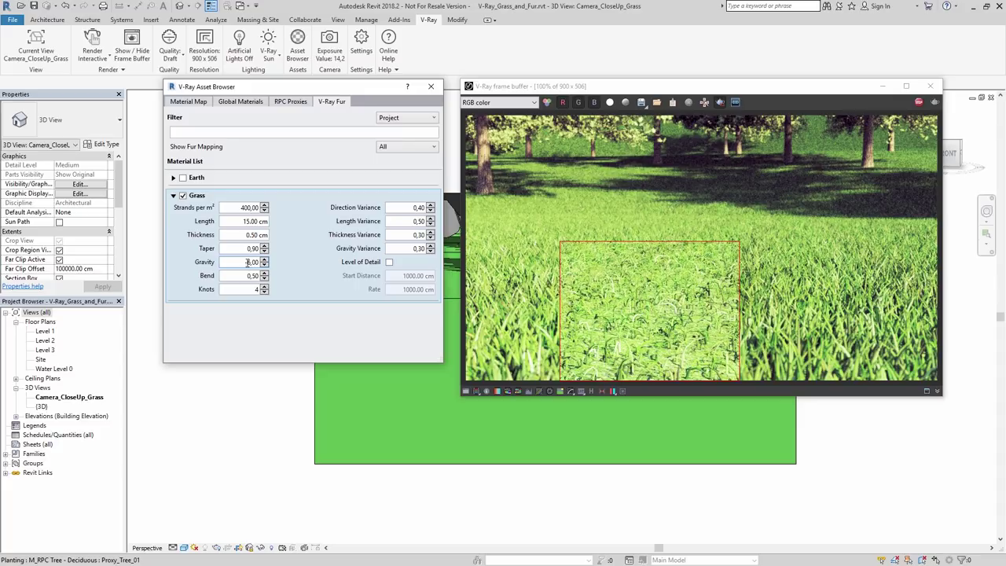
# Set the Grass fur's gravity to -3,00
pyautogui.click(247, 262)
pyautogui.write('-3')
pyautogui.press('Return')
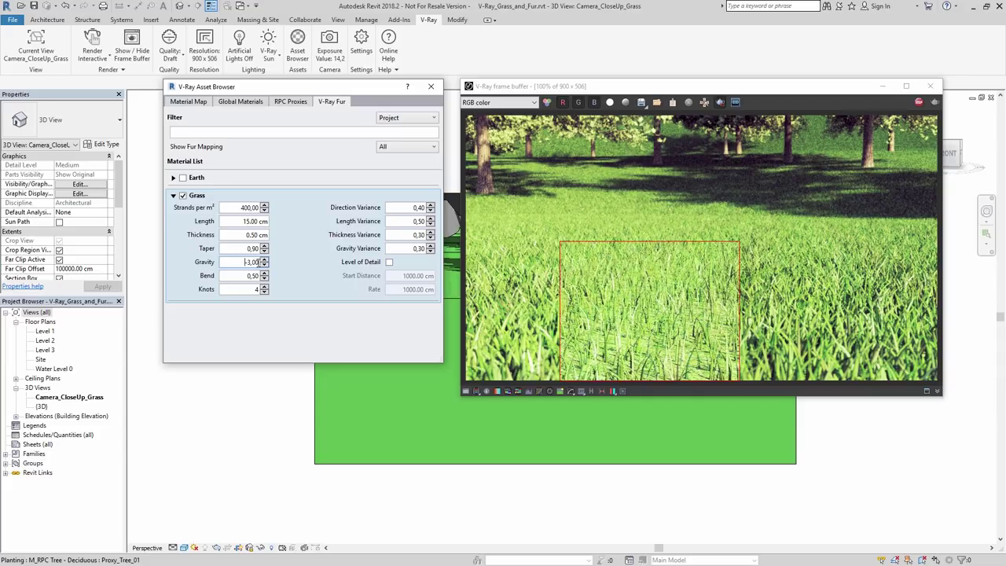
# Try Grass fur bend values of 0,00 and 1,00
pyautogui.doubleClick(239, 276)
pyautogui.write('0')
pyautogui.doubleClick(239, 276)
pyautogui.write('1')
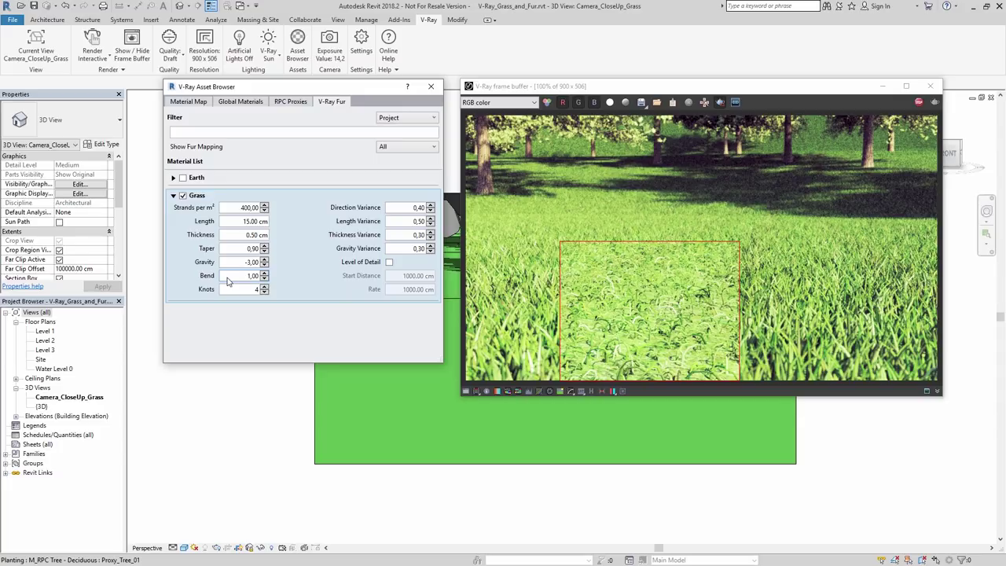
# Try 8 knots on the bent Grass strands, compare them up close, and return the bend to 0,50 and the knots to 4
pyautogui.scroll(1, 645, 358)
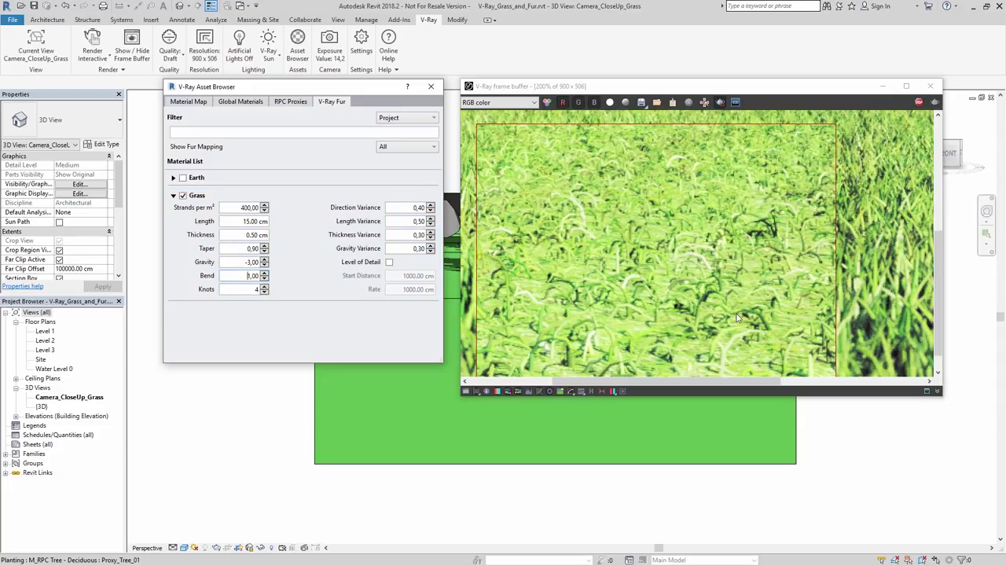
pyautogui.click(236, 288)
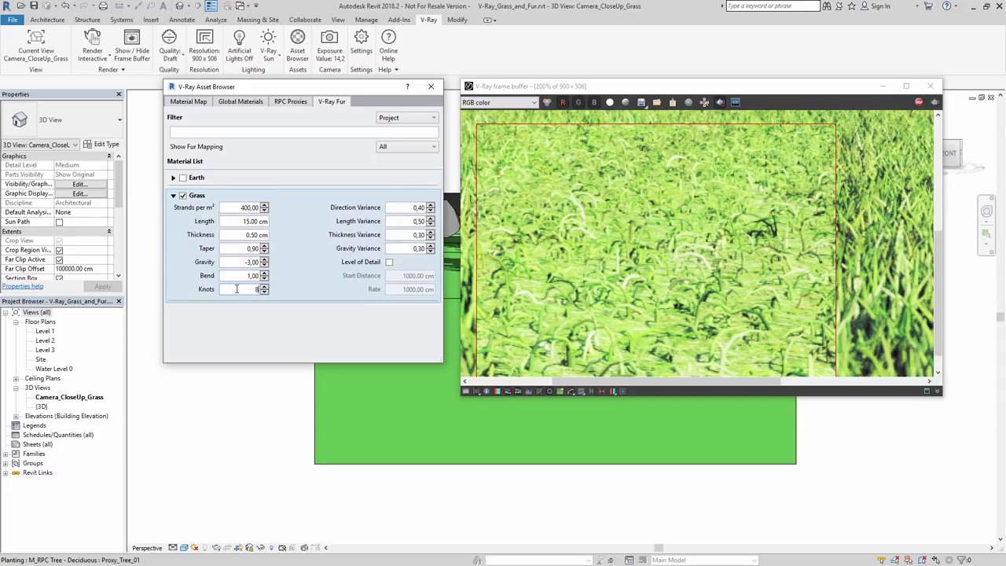
pyautogui.scroll(-1, 613, 286)
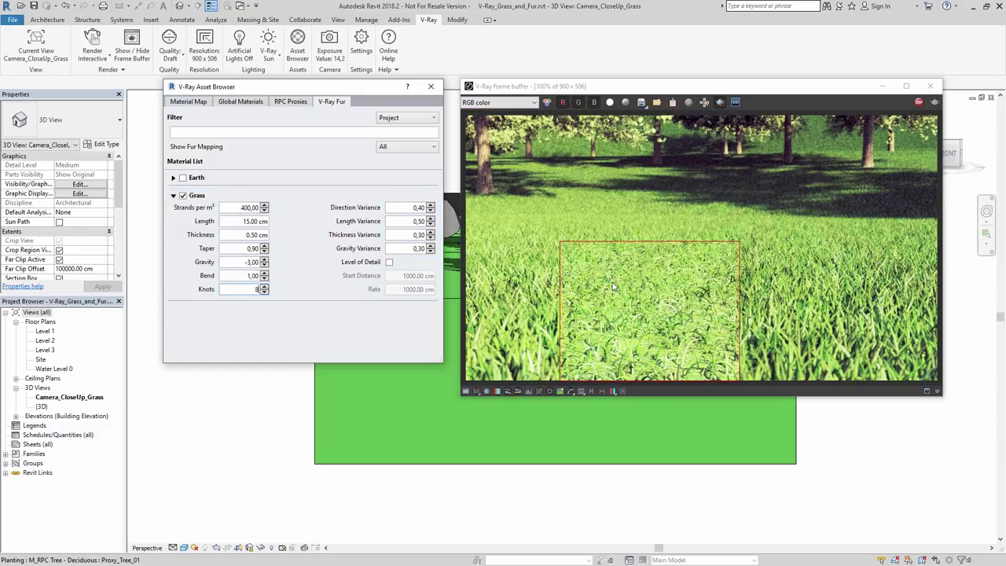
pyautogui.scroll(1, 621, 355)
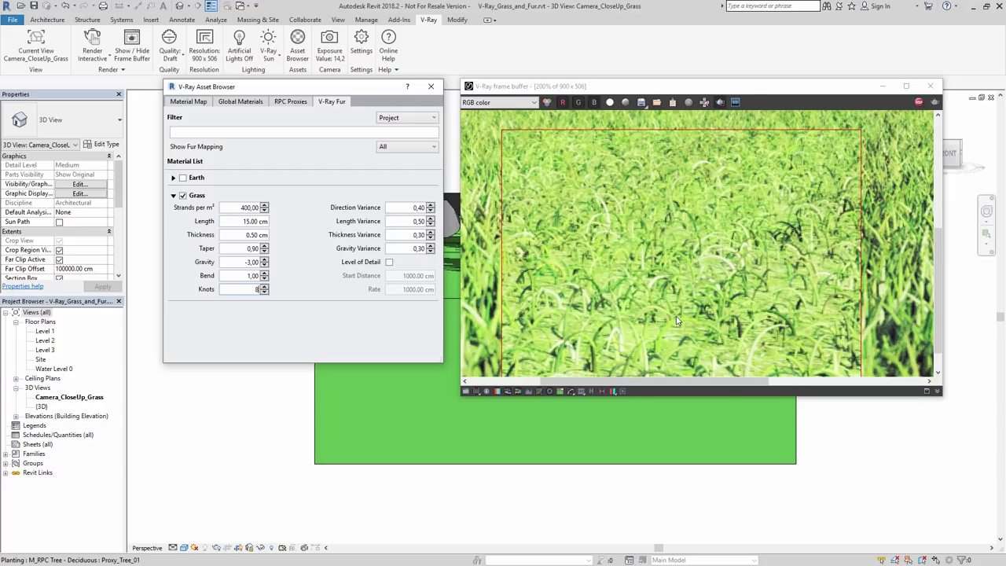
pyautogui.scroll(-1, 676, 316)
pyautogui.hotkey('shift', 'Tab')
pyautogui.write('0,5')
pyautogui.click(257, 290)
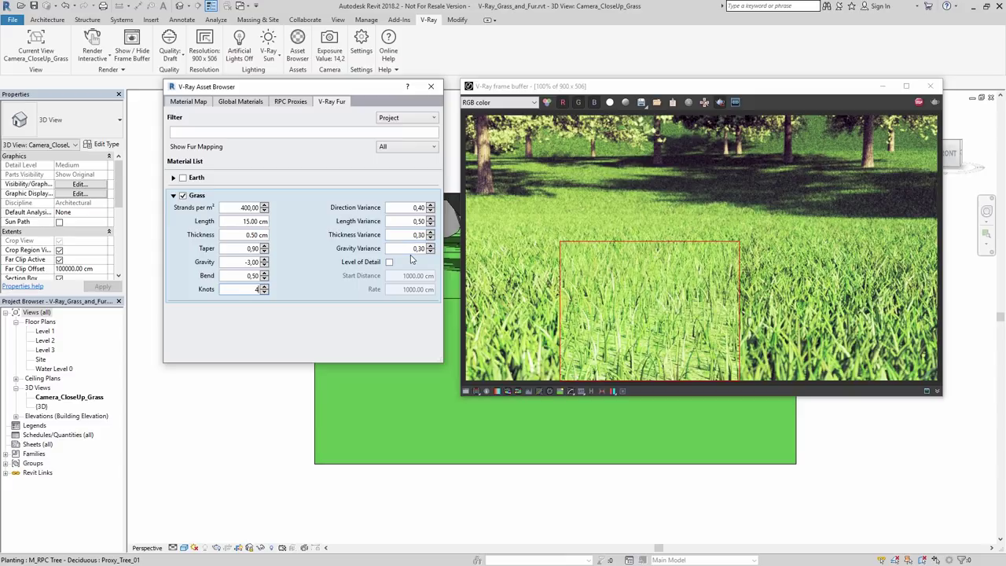
# Redraw the render region as a tall strip from foreground grass to trees and enable the Grass fur's Level of Detail
pyautogui.moveTo(580, 116); pyautogui.dragTo(692, 383)
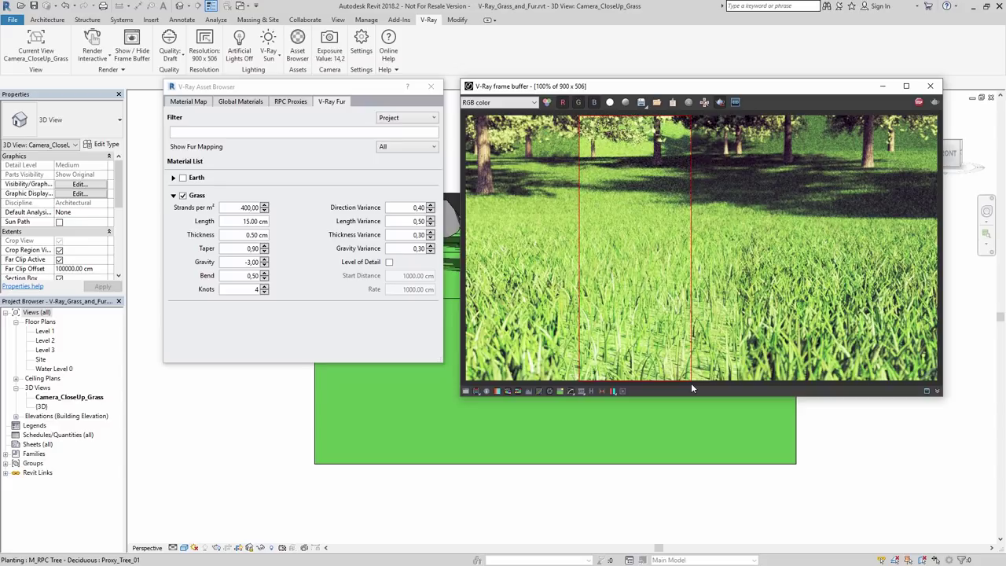
pyautogui.click(389, 263)
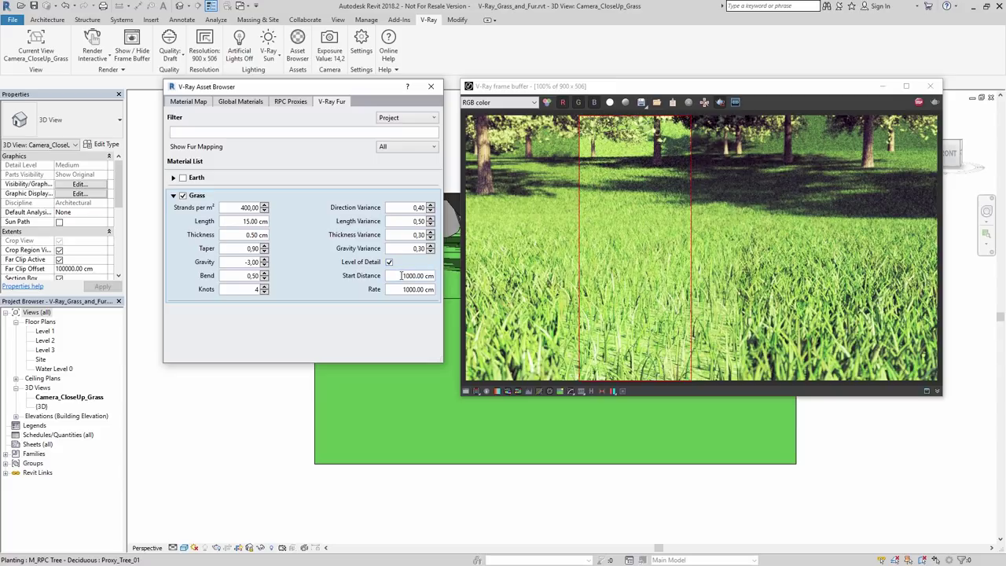
# Set the Grass fur's thickness to 1 cm and its strands per m² to 1000
pyautogui.doubleClick(254, 235)
pyautogui.write('1')
pyautogui.press('Return')
pyautogui.doubleClick(248, 208)
pyautogui.write('1000')
pyautogui.press('Return')
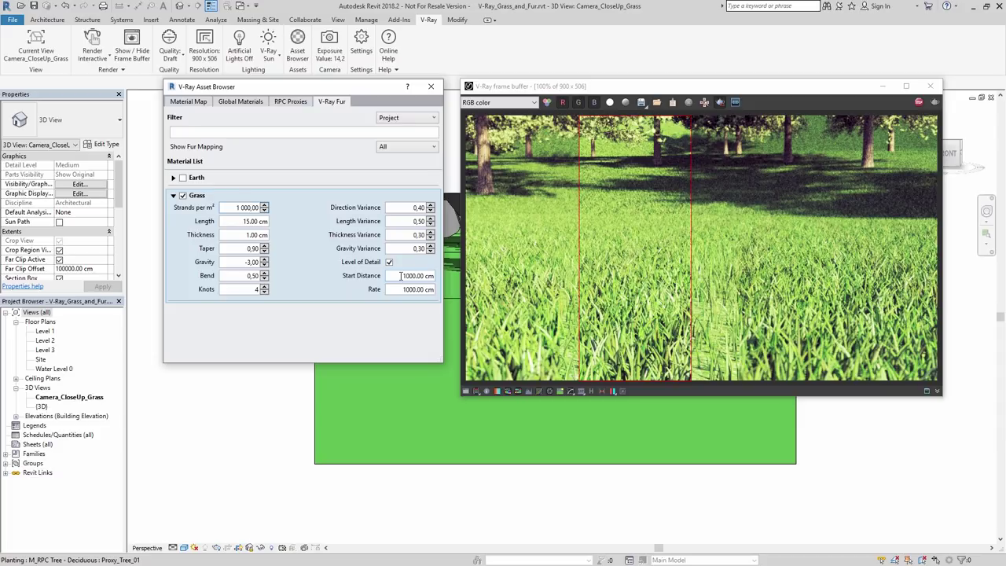
# Set the Grass Level of Detail start distance to 400 cm, try a rate of 300 cm, and set the rate to 400 cm
pyautogui.moveTo(401, 276); pyautogui.dragTo(434, 277)
pyautogui.write('4000')
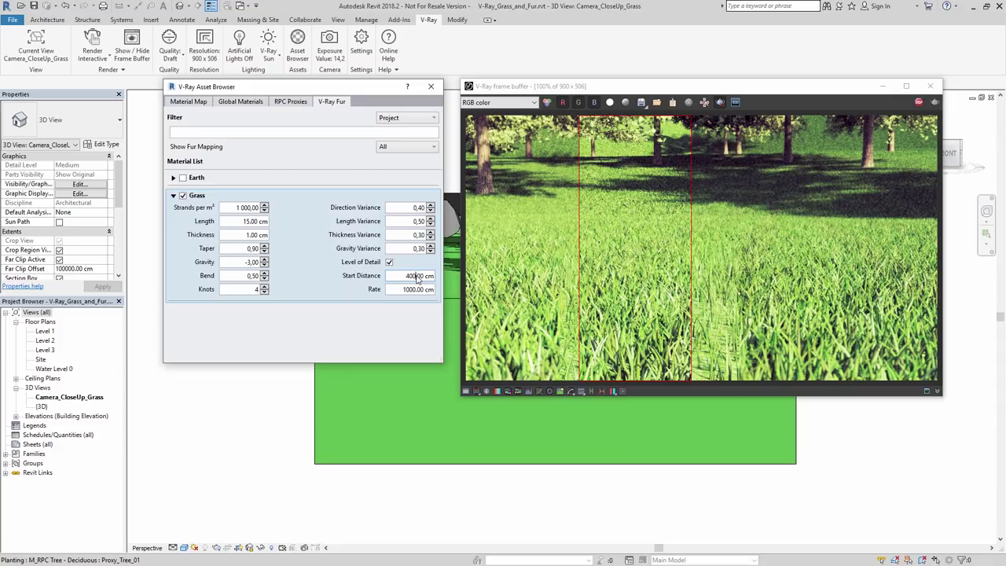
pyautogui.moveTo(395, 290); pyautogui.dragTo(434, 289)
pyautogui.press('BackSpace')
pyautogui.write('300')
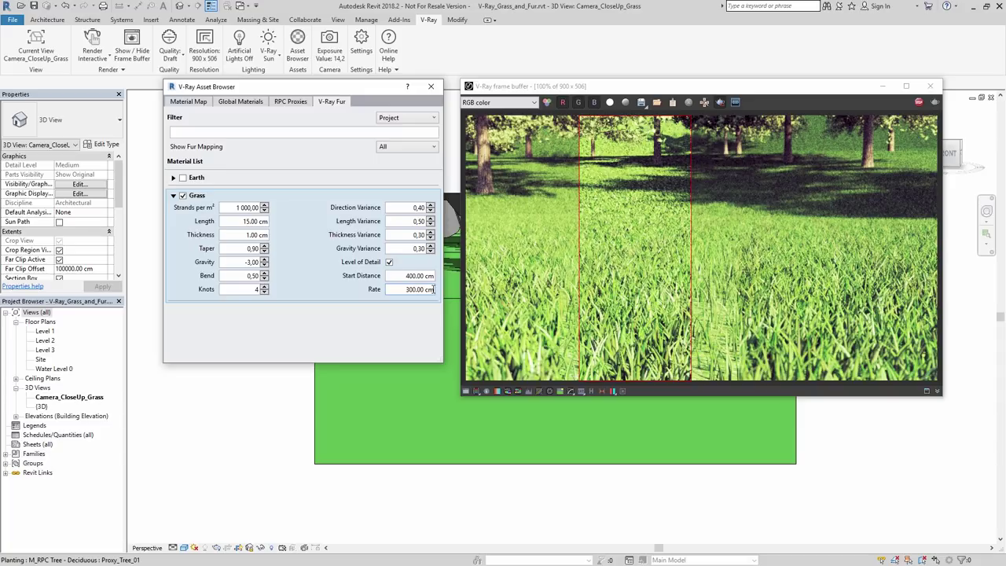
pyautogui.doubleClick(415, 289)
pyautogui.write('400')
pyautogui.press('Return')
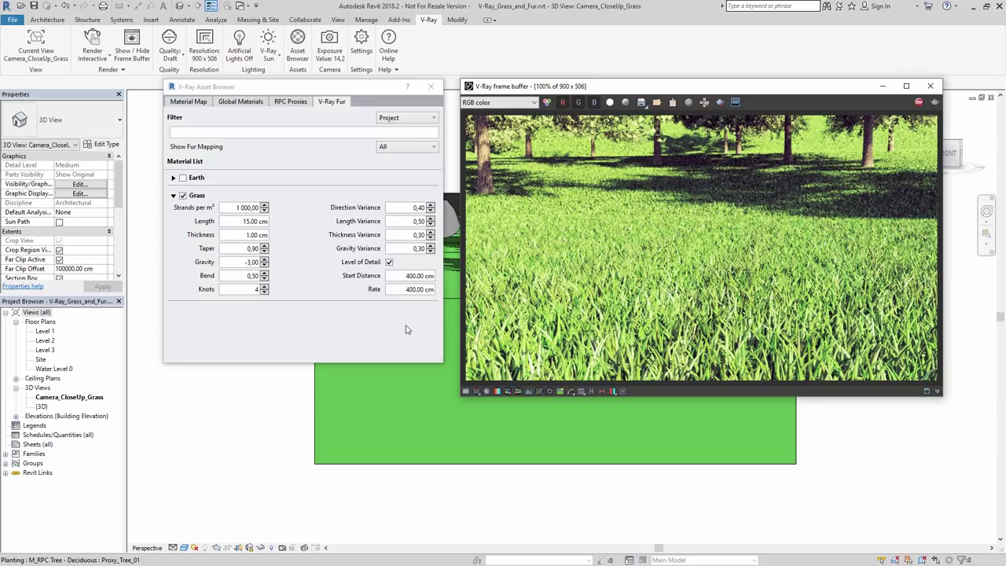
# Set the V-Ray camera's focus distance to 300 cm and increase its Defocus effect
pyautogui.click(329, 41)
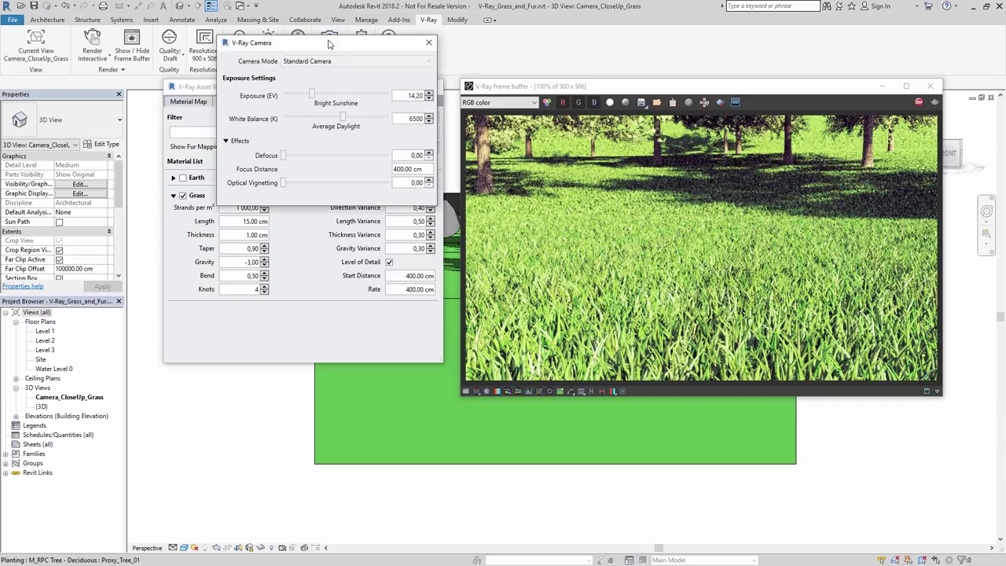
pyautogui.doubleClick(386, 171)
pyautogui.write('300')
pyautogui.press('Return')
pyautogui.moveTo(285, 156); pyautogui.dragTo(318, 156)
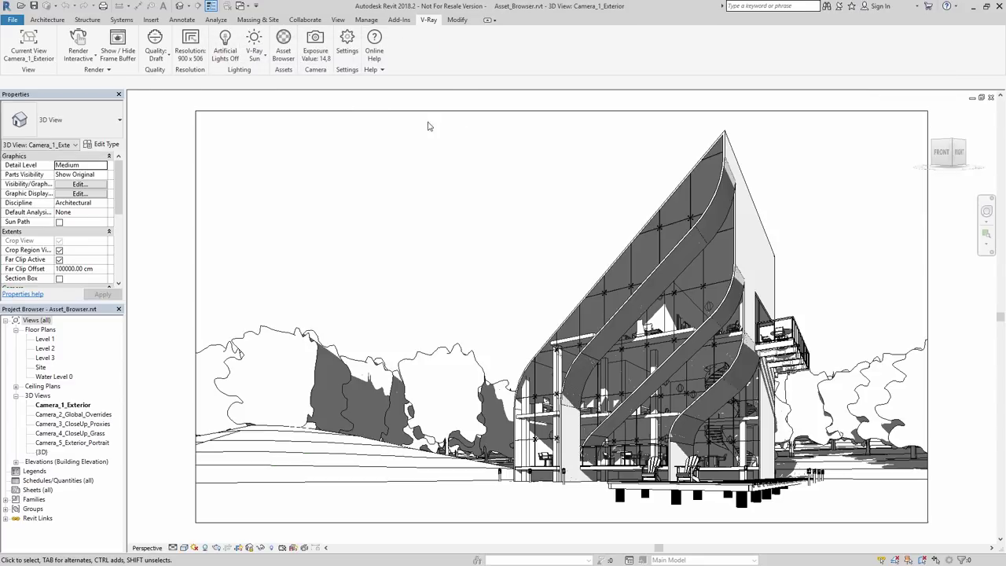
# Find the Grass material in the V-Ray Fur assets of the exterior project and enable fur on it
pyautogui.click(283, 43)
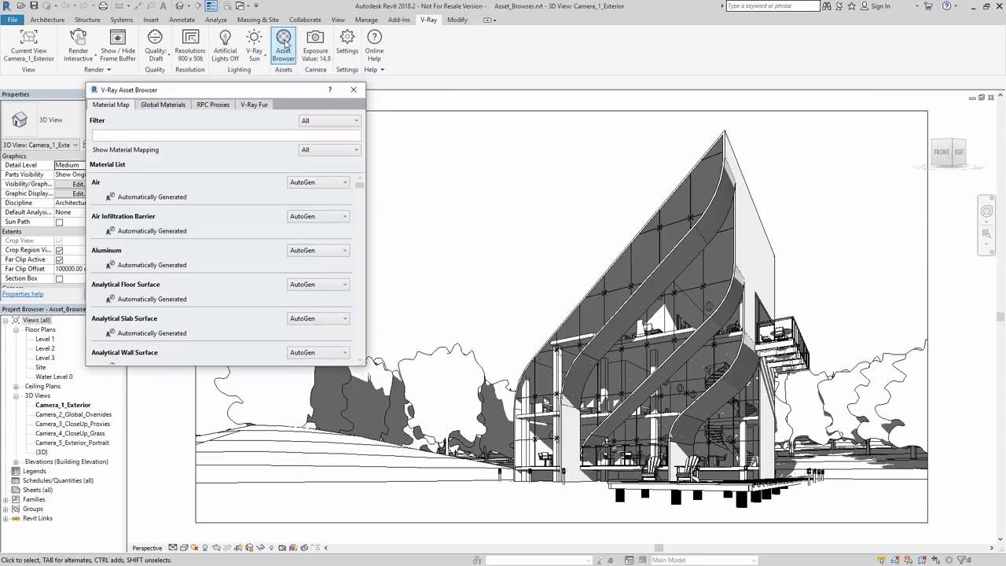
pyautogui.moveTo(269, 84); pyautogui.dragTo(332, 89)
pyautogui.click(314, 103)
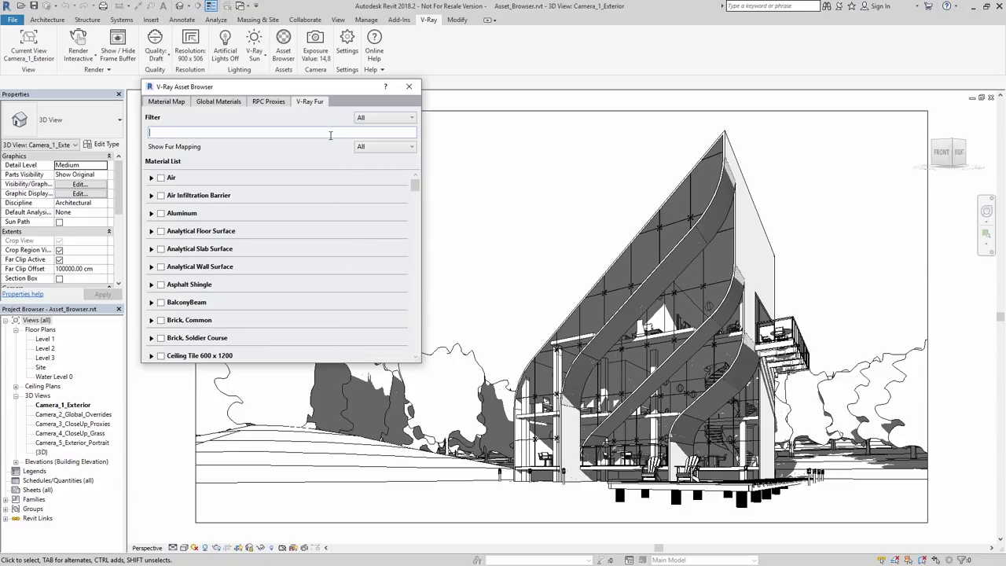
pyautogui.click(330, 136)
pyautogui.write('grass')
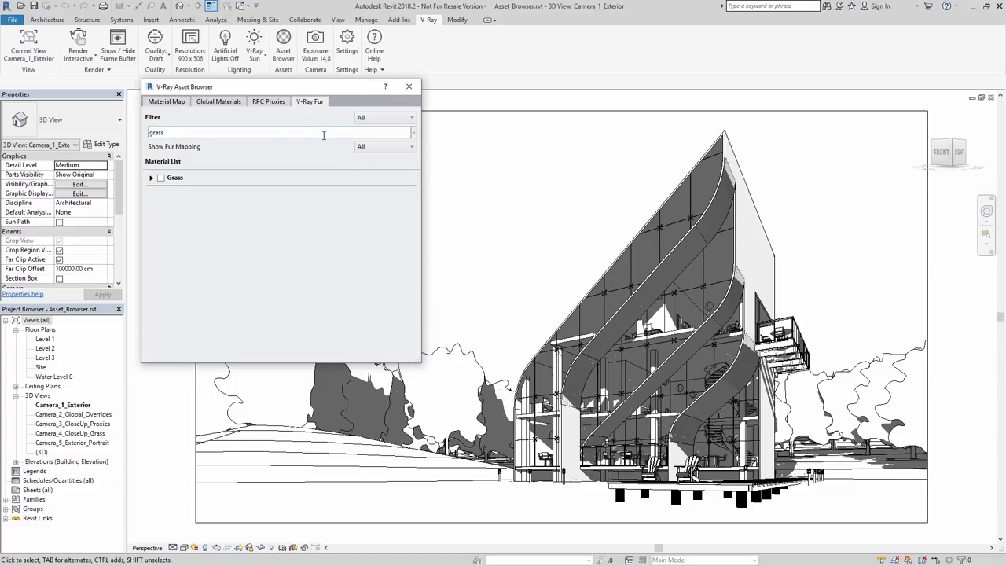
pyautogui.click(161, 177)
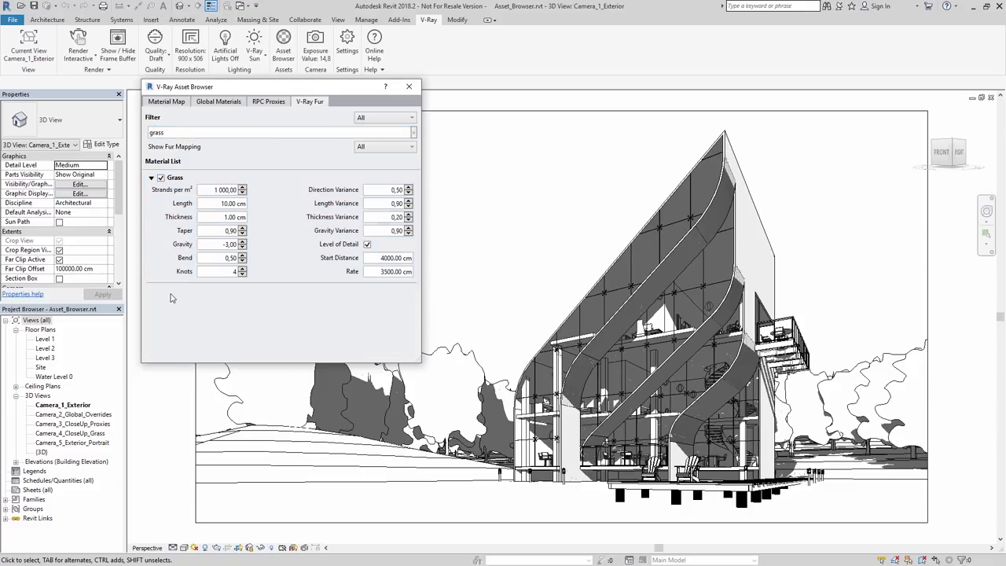
# Start an interactive render of Camera_1_Exterior and close the Asset Browser
pyautogui.click(78, 41)
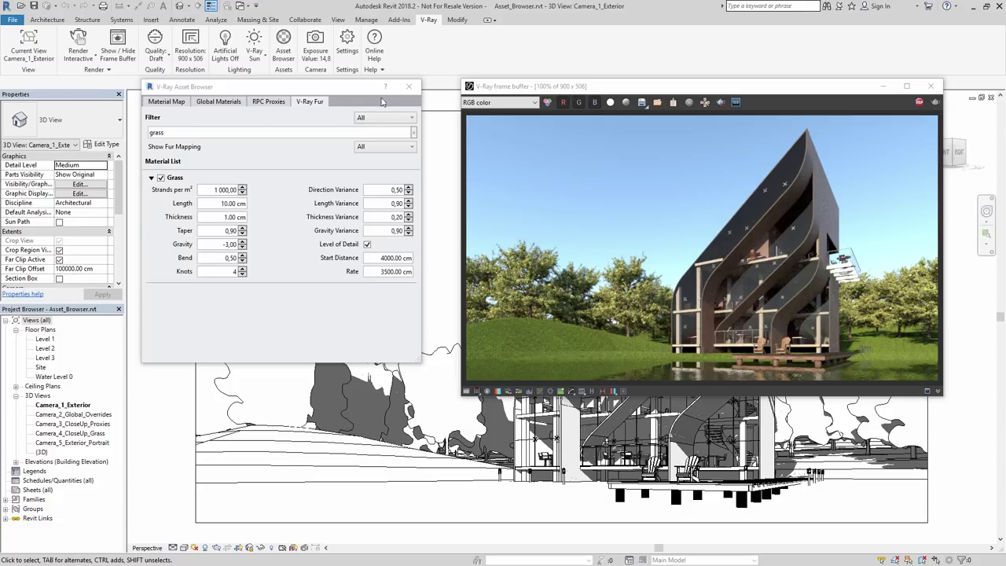
pyautogui.click(409, 86)
pyautogui.moveTo(717, 88); pyautogui.dragTo(492, 90)
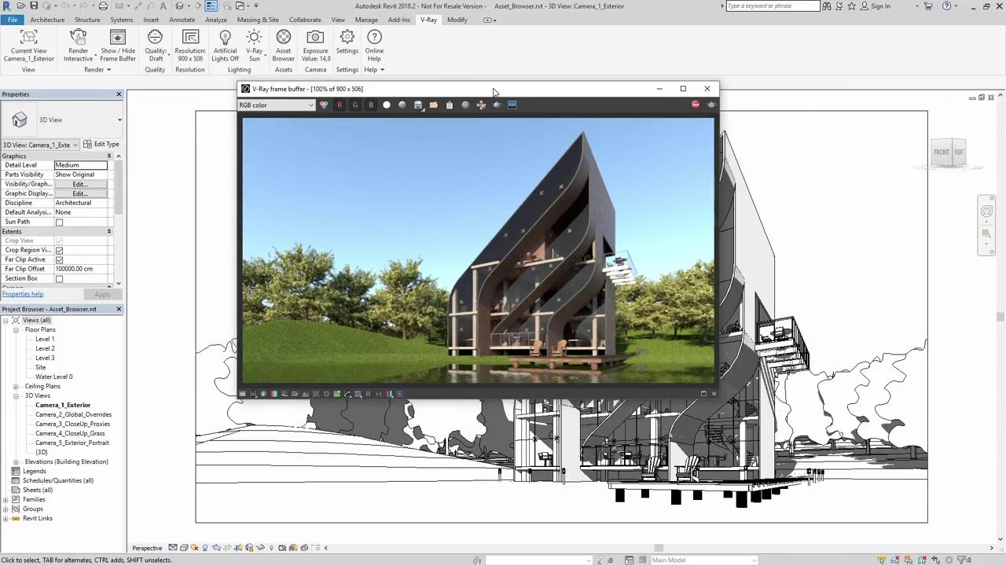
# Show the frame buffer's color corrections and load a saved color correction preset
pyautogui.click(242, 394)
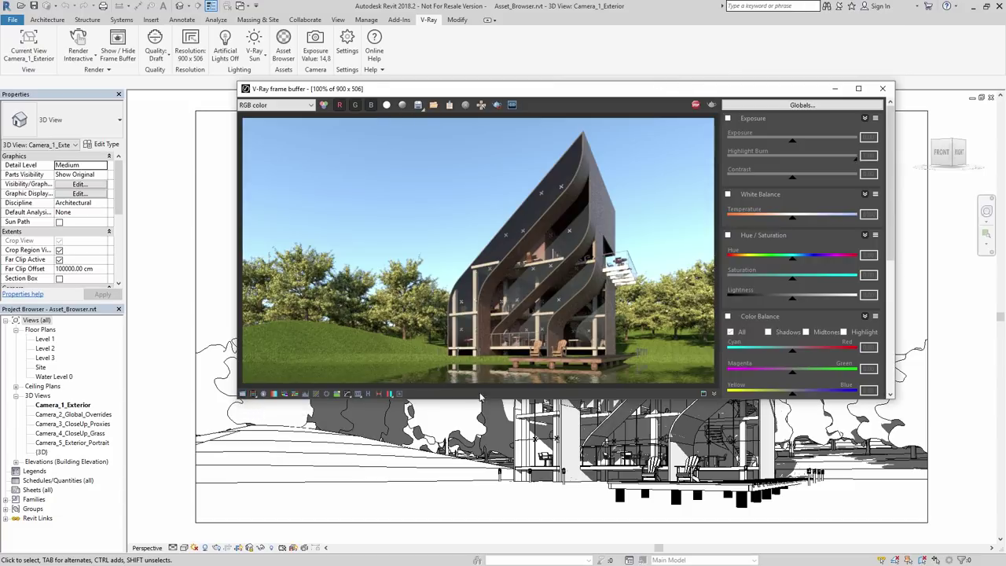
pyautogui.moveTo(890, 178)
pyautogui.mouseDown()
pyautogui.moveTo(884, 237)
pyautogui.moveTo(892, 167)
pyautogui.mouseUp()
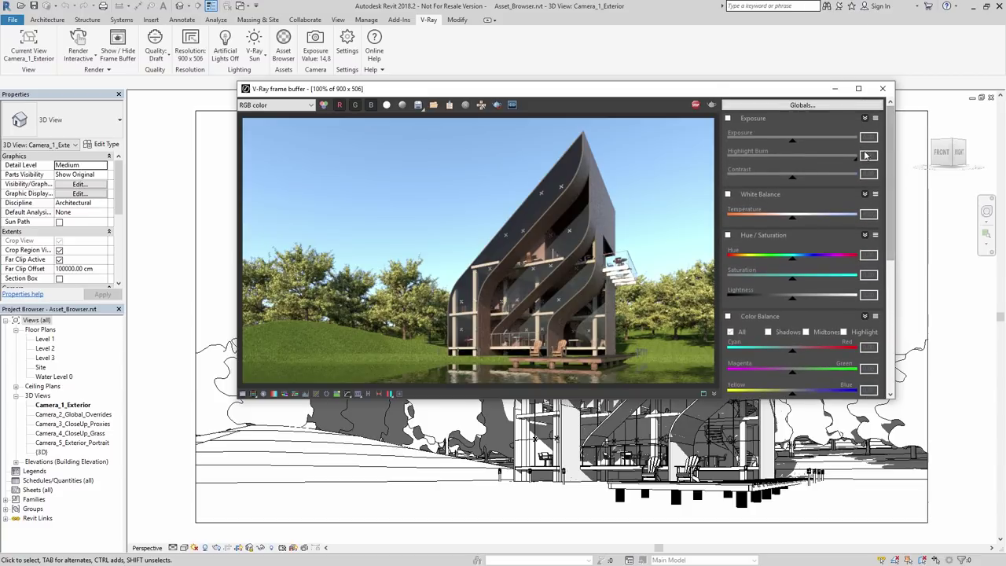
pyautogui.click(780, 105)
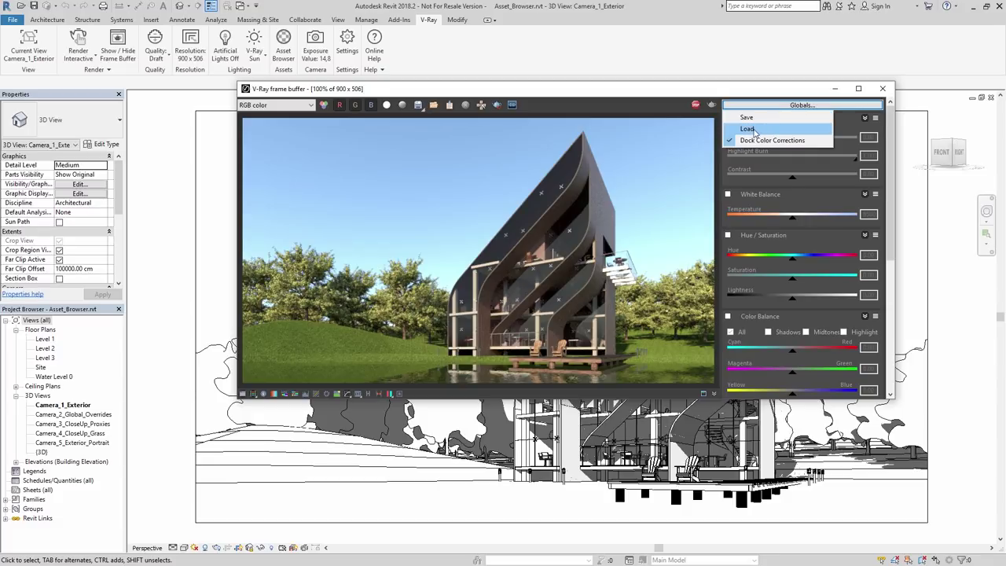
pyautogui.click(748, 129)
pyautogui.doubleClick(346, 170)
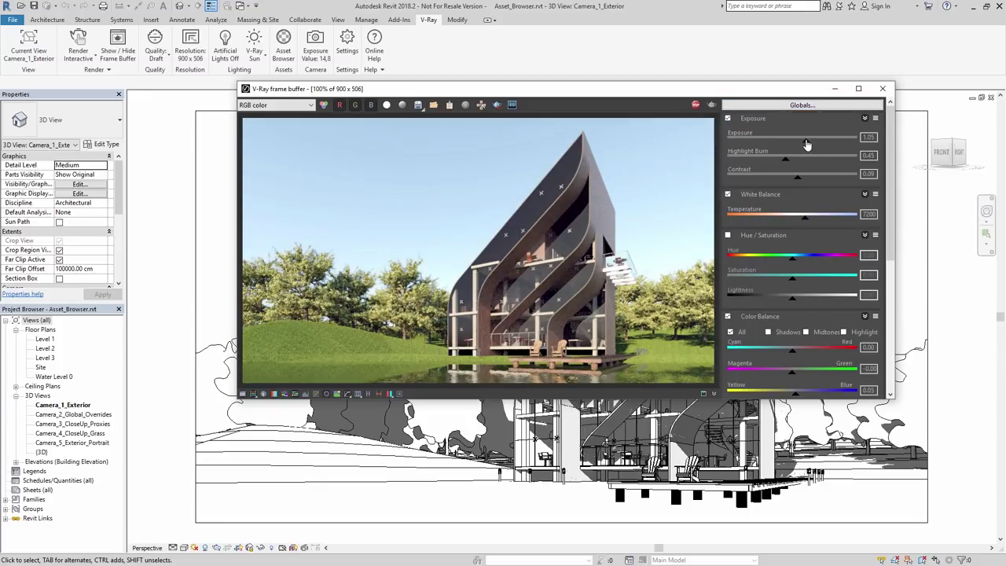
# Adjust the render's hue to 2.90 and saturation to 0.03, and stop the interactive render
pyautogui.moveTo(793, 257)
pyautogui.mouseDown()
pyautogui.moveTo(801, 284)
pyautogui.moveTo(795, 275)
pyautogui.mouseUp()
pyautogui.click(794, 257)
pyautogui.click(695, 105)
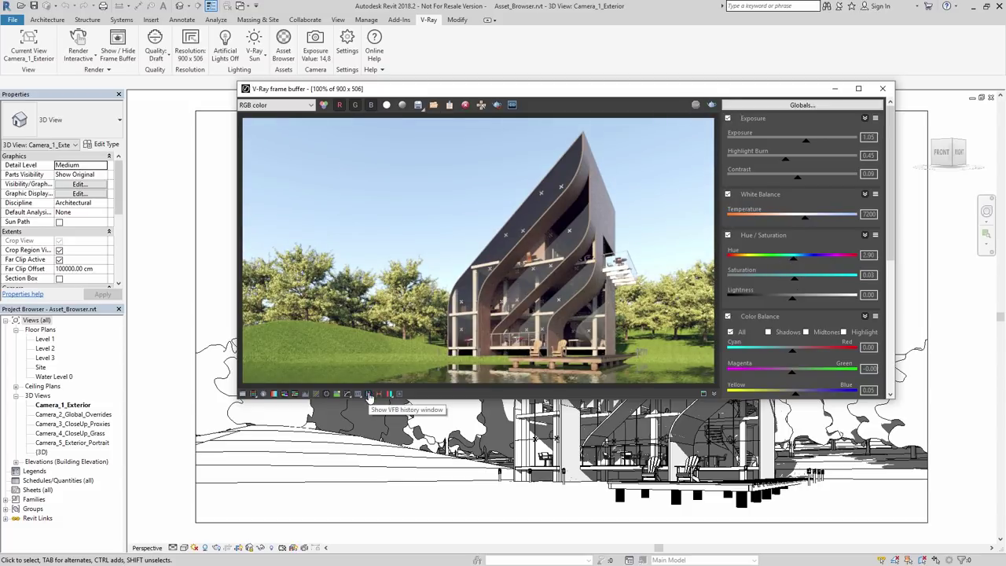
# Load the 1920 x 1080 daytime exterior render numbered 8 from the frame buffer history and slightly lower its exposure
pyautogui.click(369, 394)
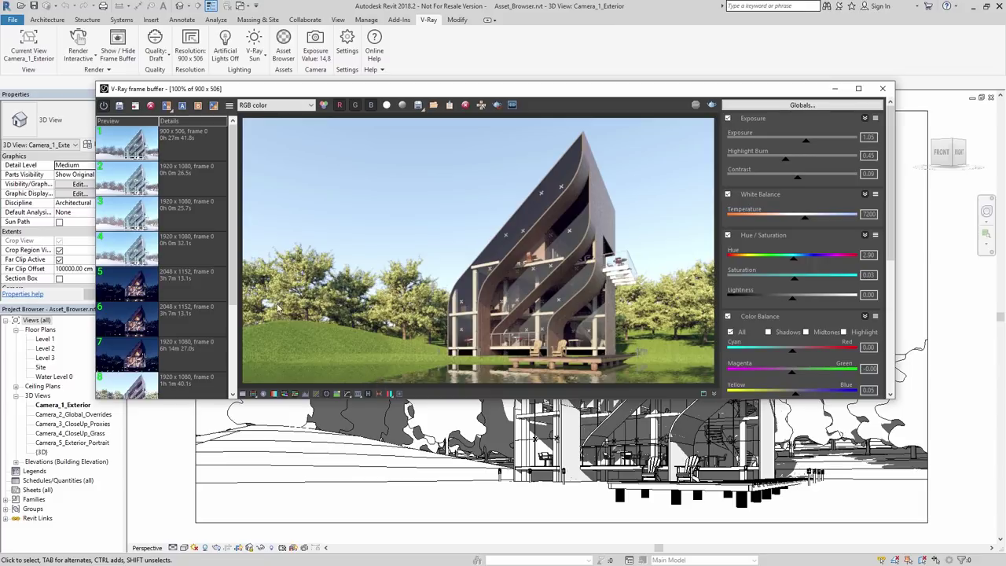
pyautogui.moveTo(233, 272); pyautogui.dragTo(222, 360)
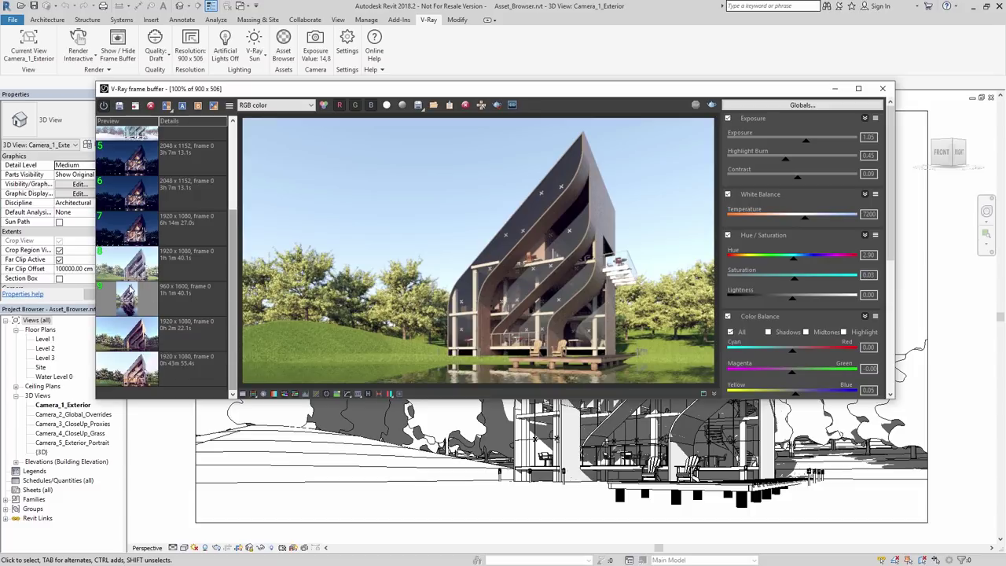
pyautogui.click(149, 268)
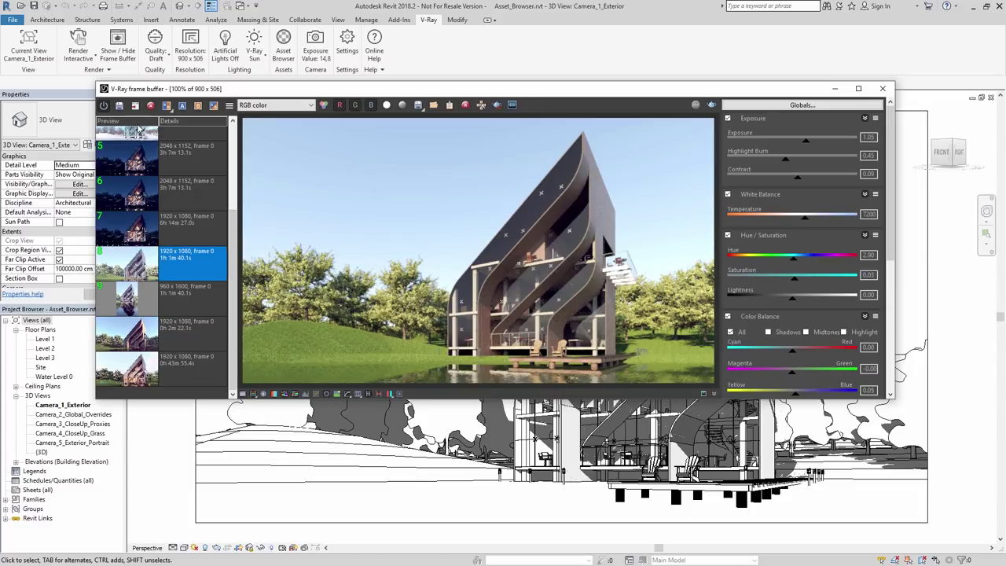
pyautogui.click(135, 107)
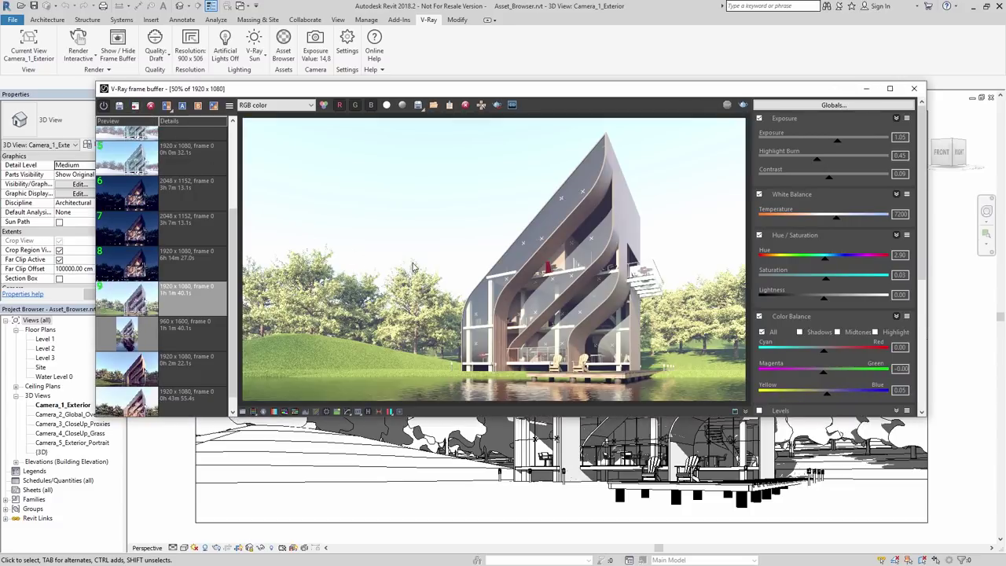
pyautogui.moveTo(838, 142); pyautogui.dragTo(829, 146)
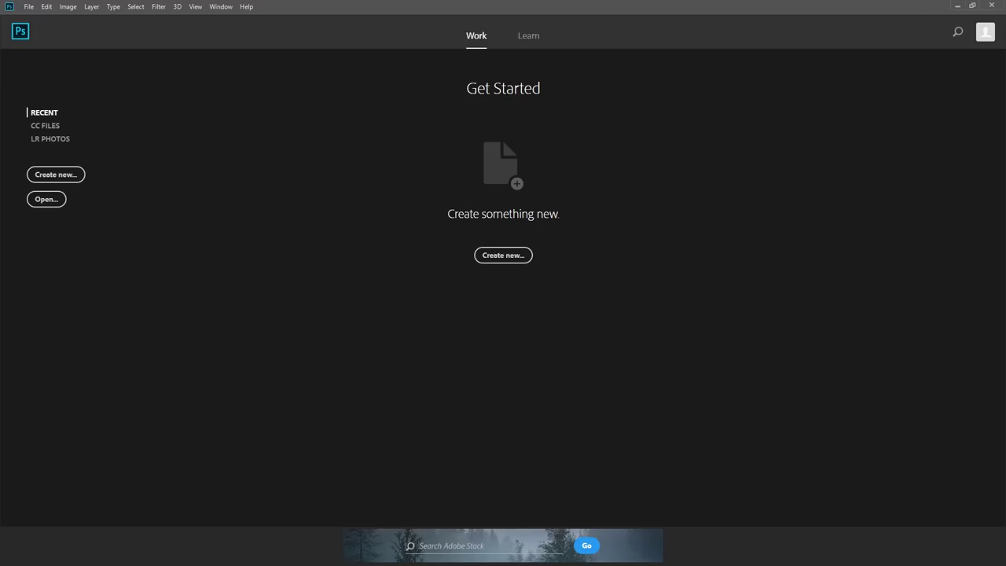
# Switch to Photoshop, create a 1920 x 1080 pixel document from the Clipboard preset, and paste the copied render into it
pyautogui.click(499, 257)
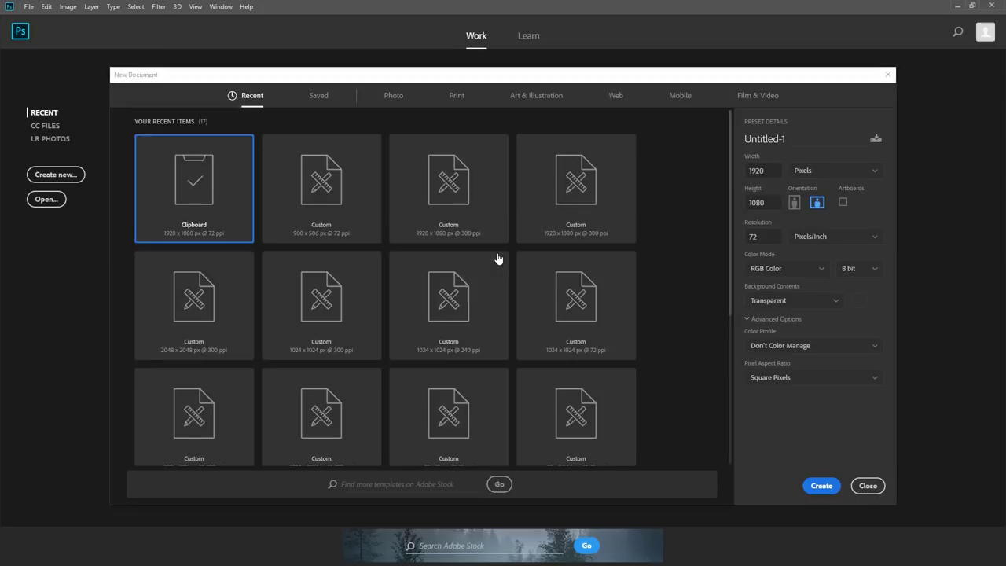
pyautogui.click(822, 485)
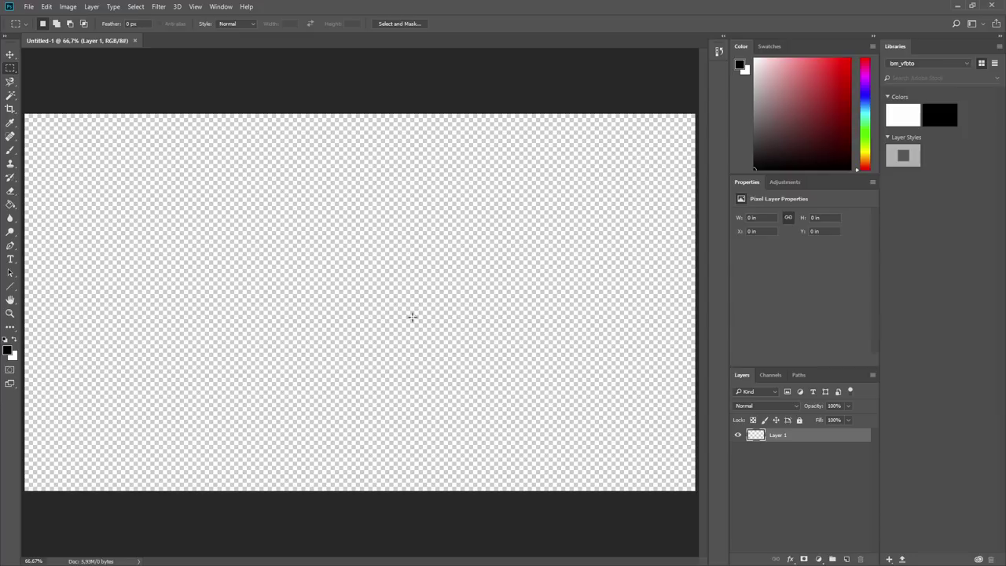
pyautogui.click(47, 6)
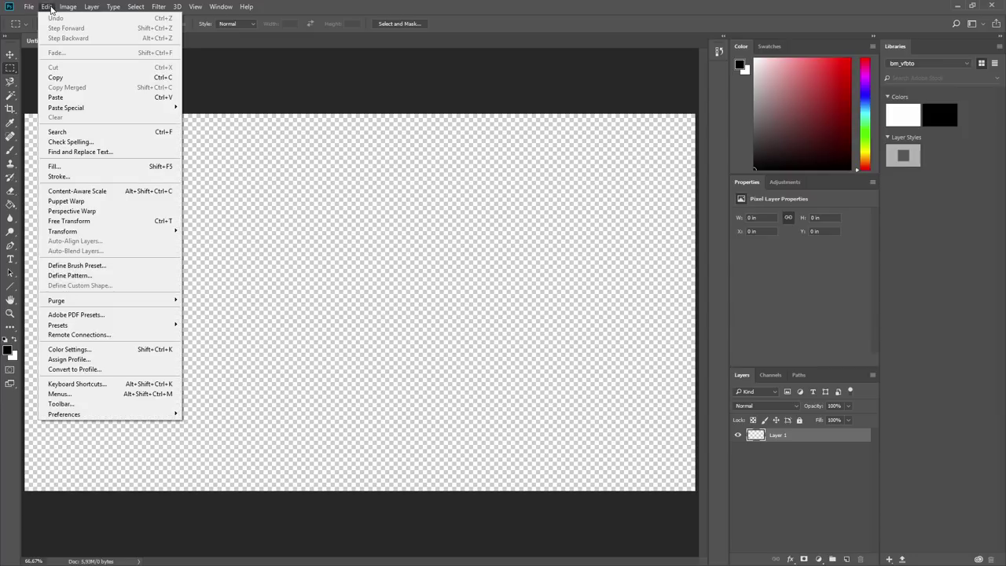
pyautogui.click(59, 100)
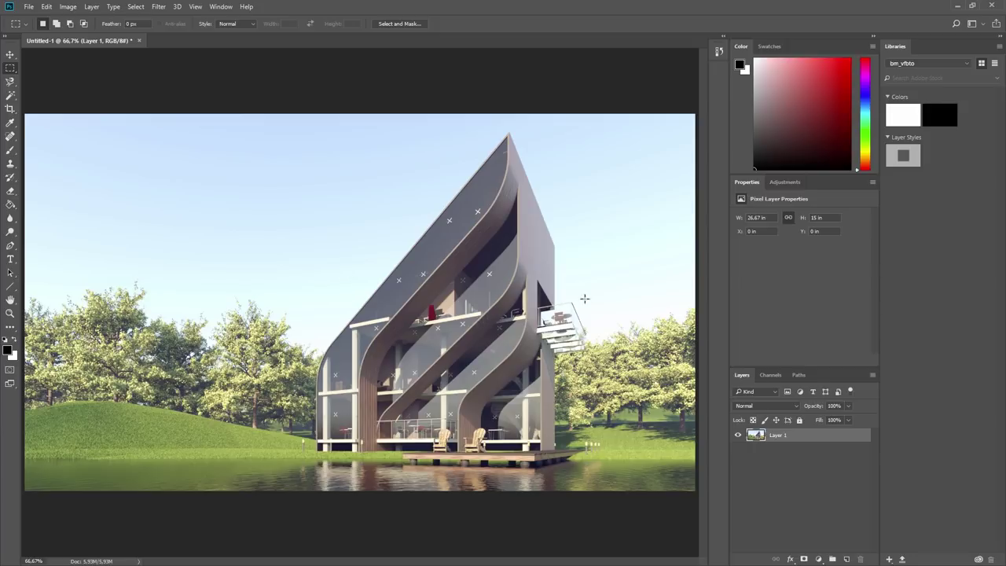
# Switch back to Revit, close the V-Ray settings and start a production render of the Render_Camera view
pyautogui.click(958, 8)
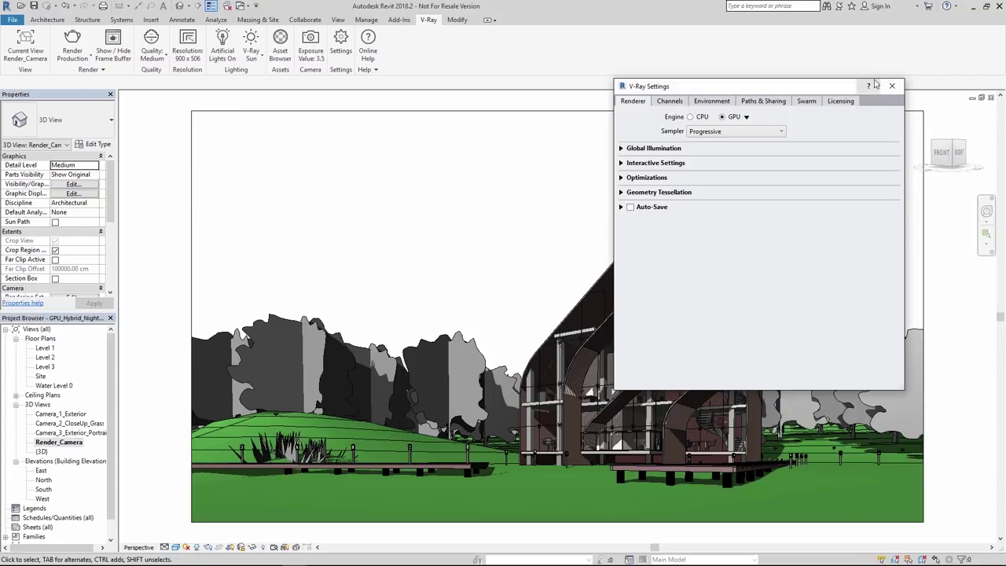
pyautogui.click(892, 86)
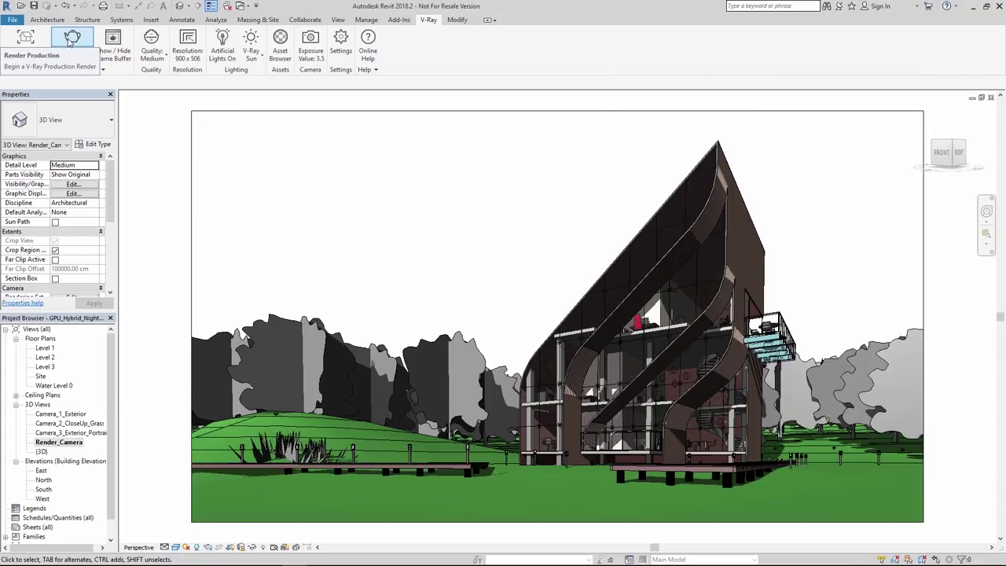
pyautogui.click(71, 43)
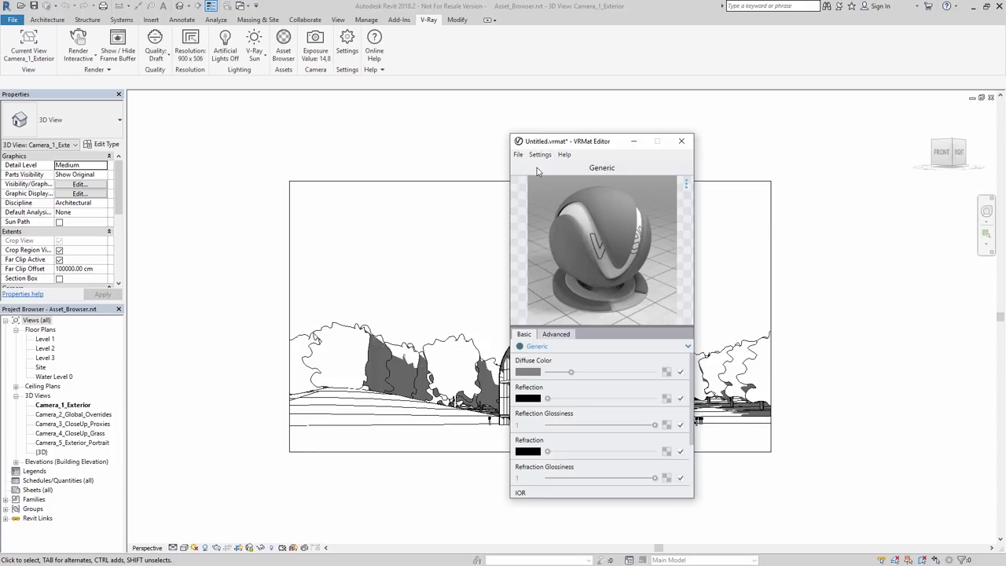
# Assign a Gradient texture to the diffuse color of the Generic material
pyautogui.click(666, 374)
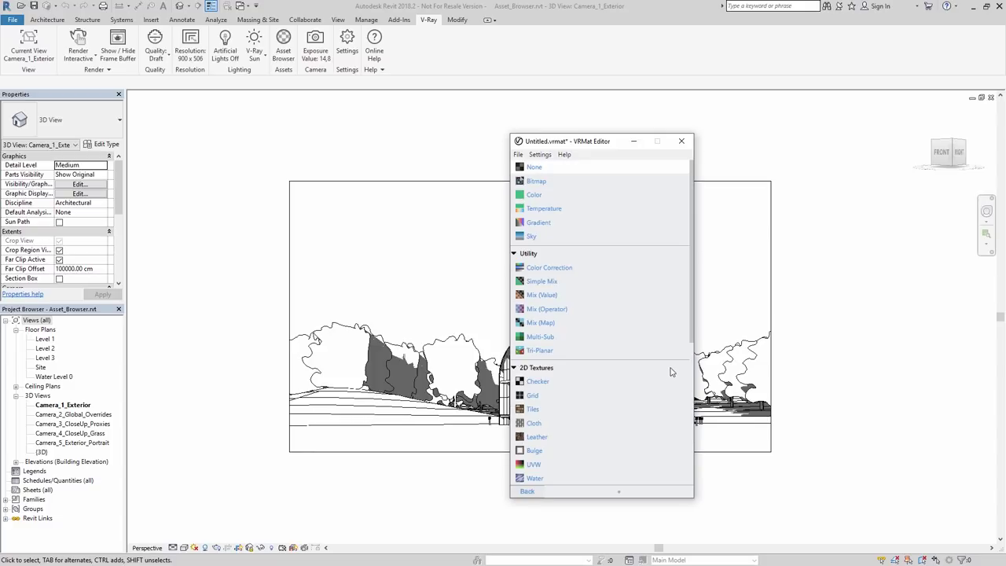
pyautogui.scroll(-1, 694, 306)
pyautogui.moveTo(694, 307)
pyautogui.mouseDown()
pyautogui.moveTo(694, 449)
pyautogui.moveTo(688, 280)
pyautogui.mouseUp()
pyautogui.click(539, 225)
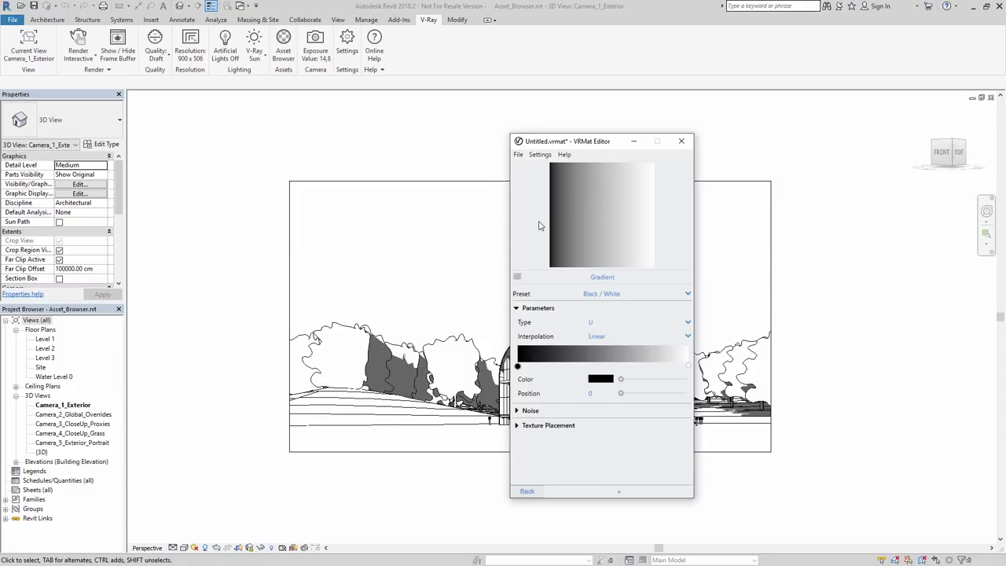
# Try the Red / Green / Blue and Spectrum gradient presets, and return to Black / White
pyautogui.click(657, 294)
pyautogui.click(639, 321)
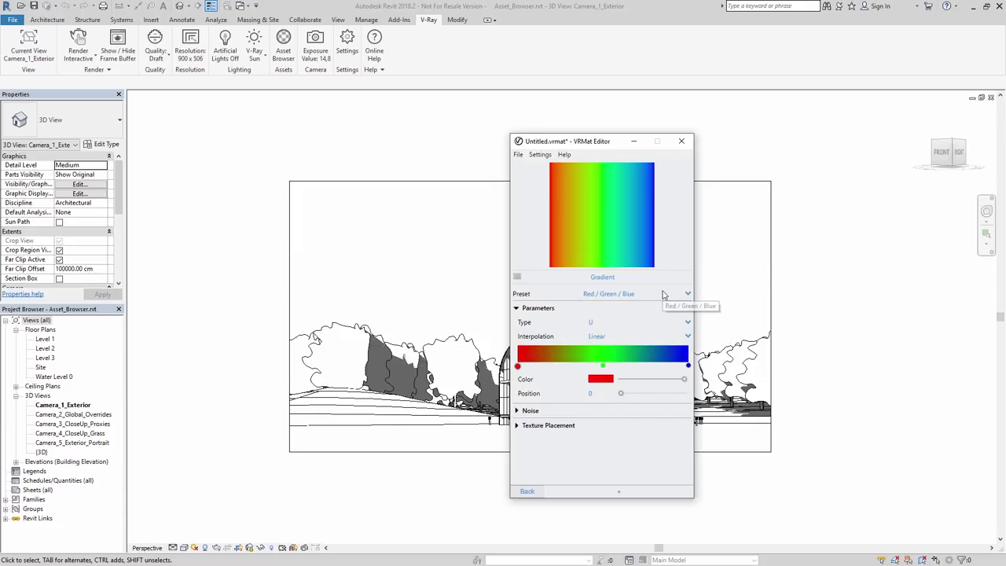
pyautogui.click(663, 295)
pyautogui.click(656, 334)
pyautogui.click(663, 296)
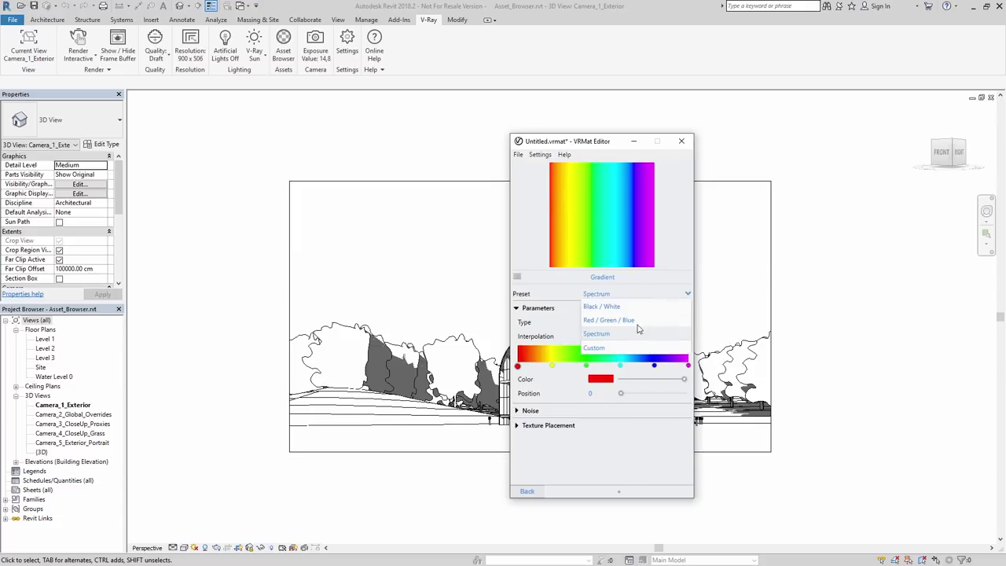
pyautogui.click(646, 308)
# Try the Diagonal gradient type and set the type back to U
pyautogui.click(630, 323)
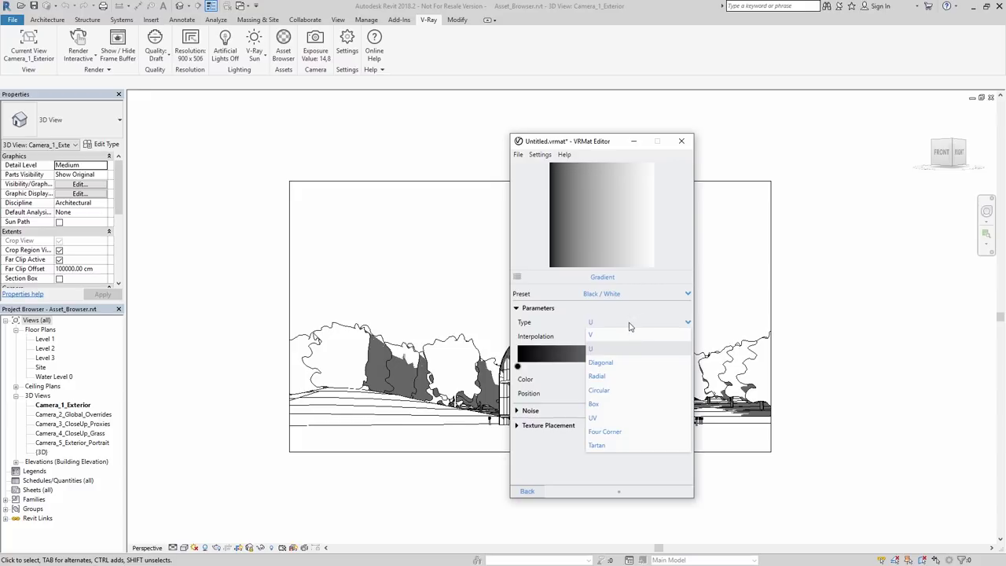
pyautogui.click(611, 363)
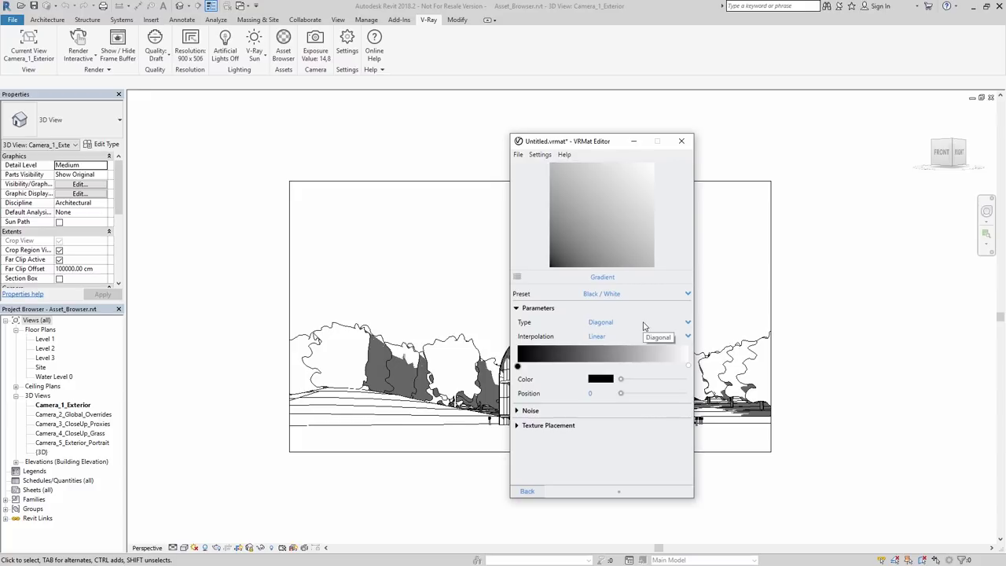
pyautogui.click(643, 327)
pyautogui.click(606, 348)
# Add a muted red color stop to the black-and-white gradient and shift it toward the black end, to about position 0.19
pyautogui.click(565, 366)
pyautogui.moveTo(565, 366); pyautogui.dragTo(571, 367)
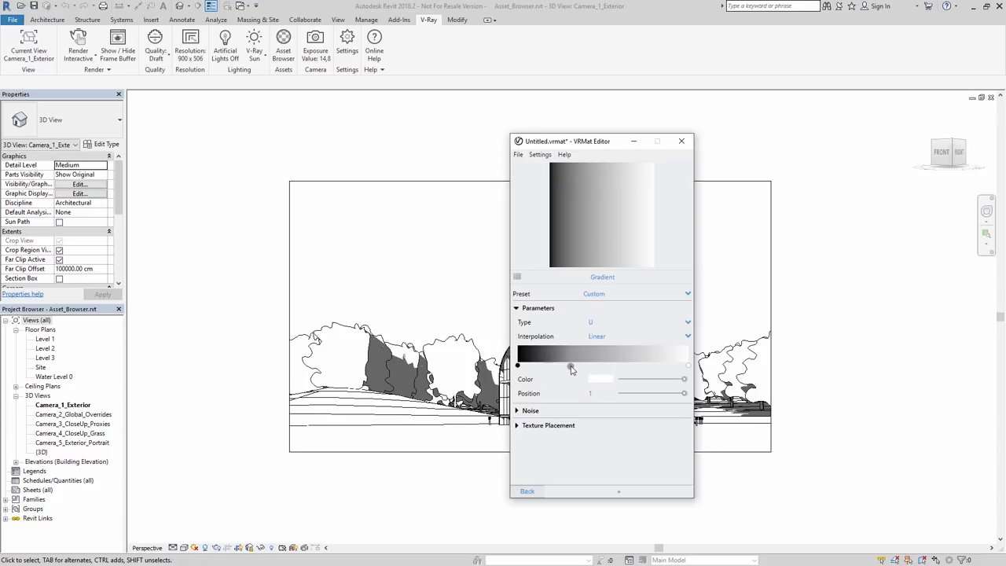
pyautogui.click(571, 367)
pyautogui.click(601, 379)
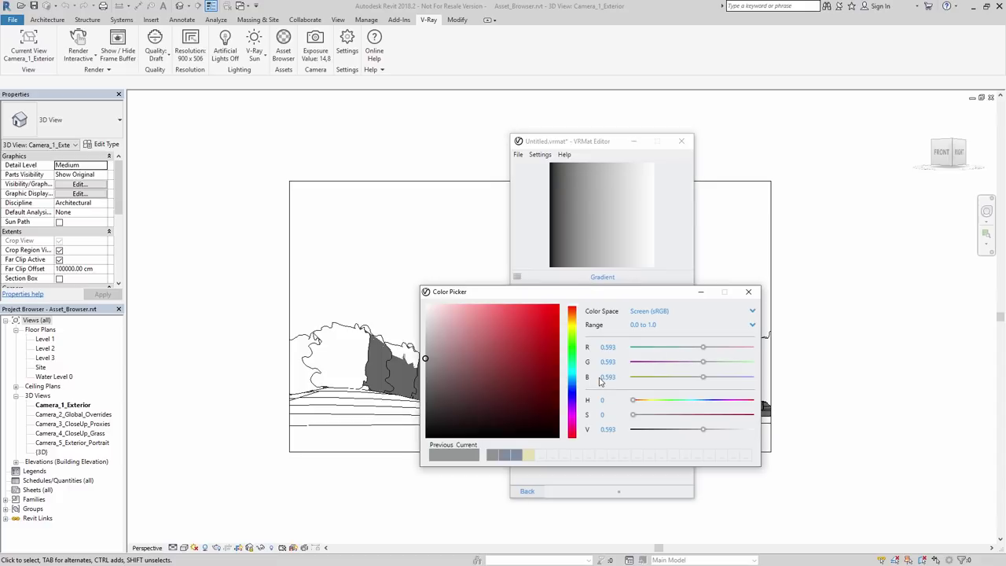
pyautogui.click(466, 359)
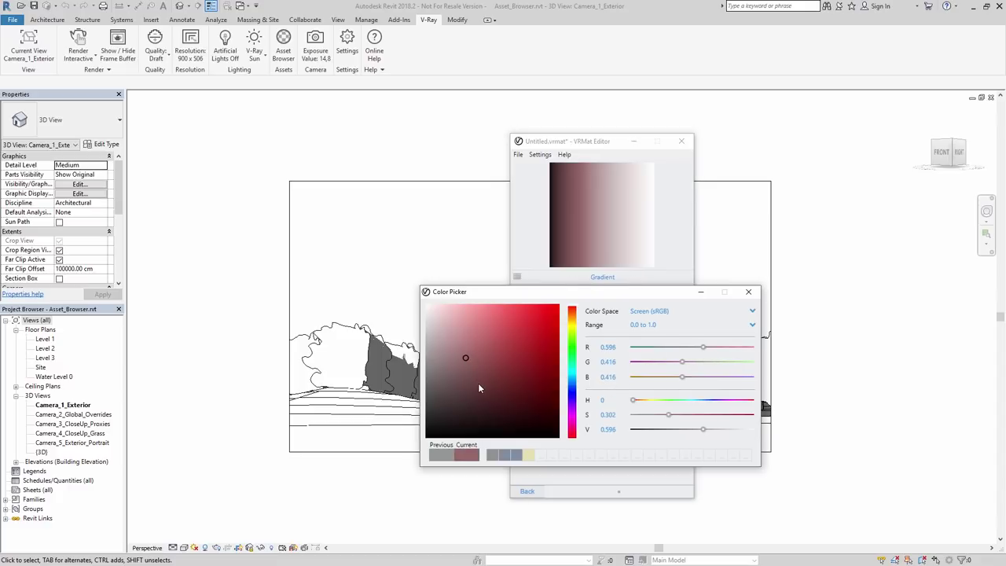
pyautogui.moveTo(478, 383); pyautogui.dragTo(467, 352)
pyautogui.click(748, 292)
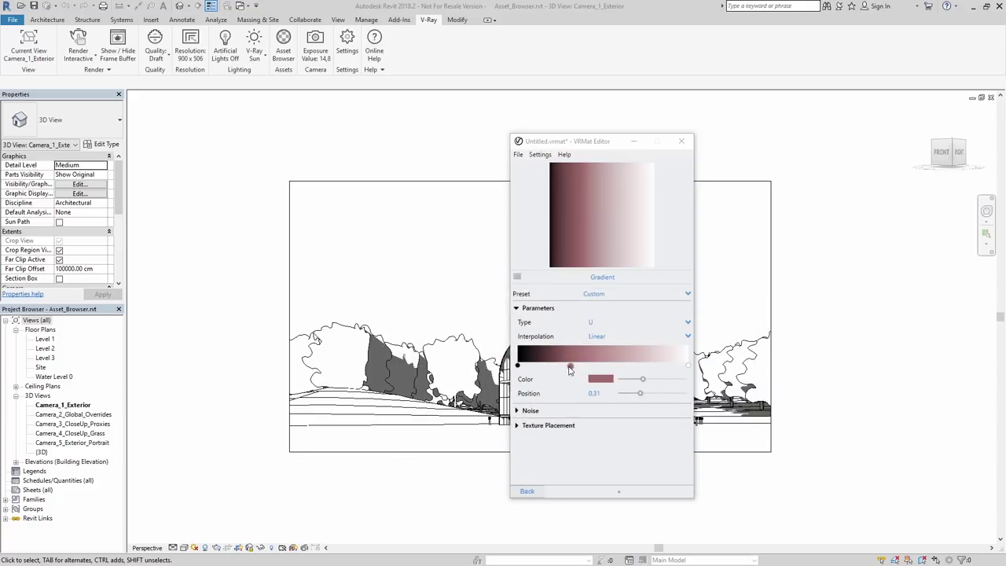
pyautogui.moveTo(570, 366); pyautogui.dragTo(551, 369)
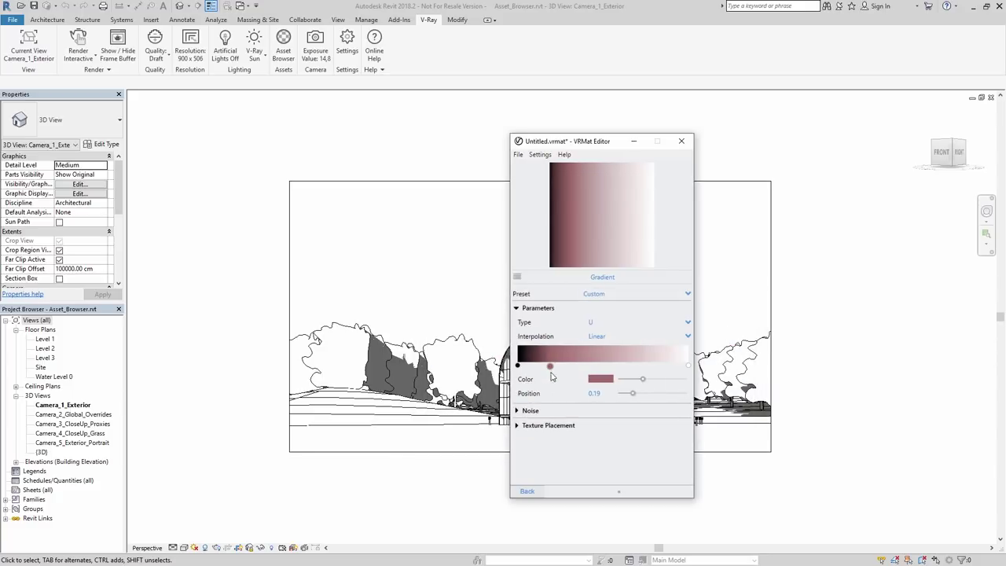
pyautogui.moveTo(633, 394); pyautogui.dragTo(631, 413)
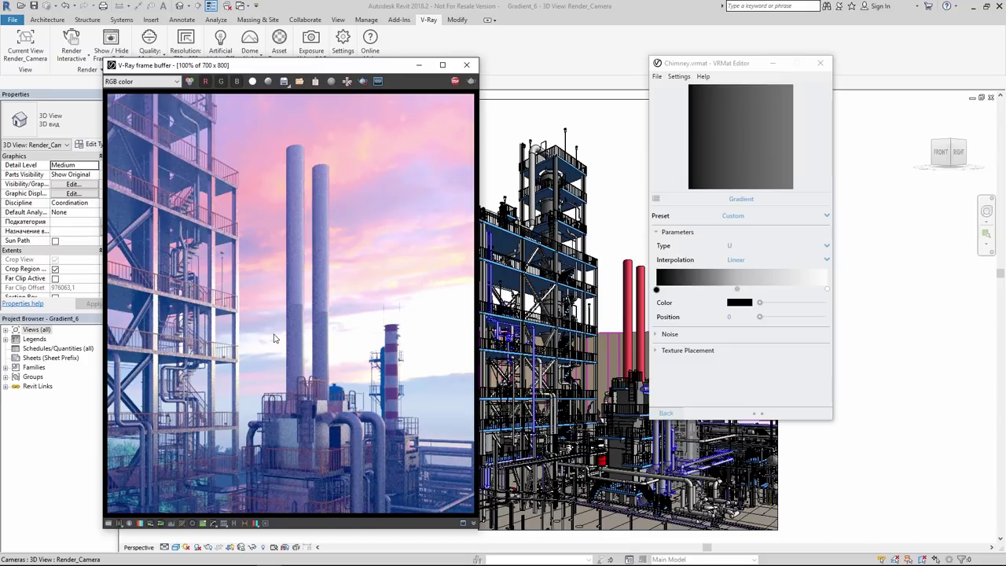
# Define a render region around the two tall chimneys in the frame buffer
pyautogui.click(363, 81)
pyautogui.moveTo(214, 123); pyautogui.dragTo(396, 375)
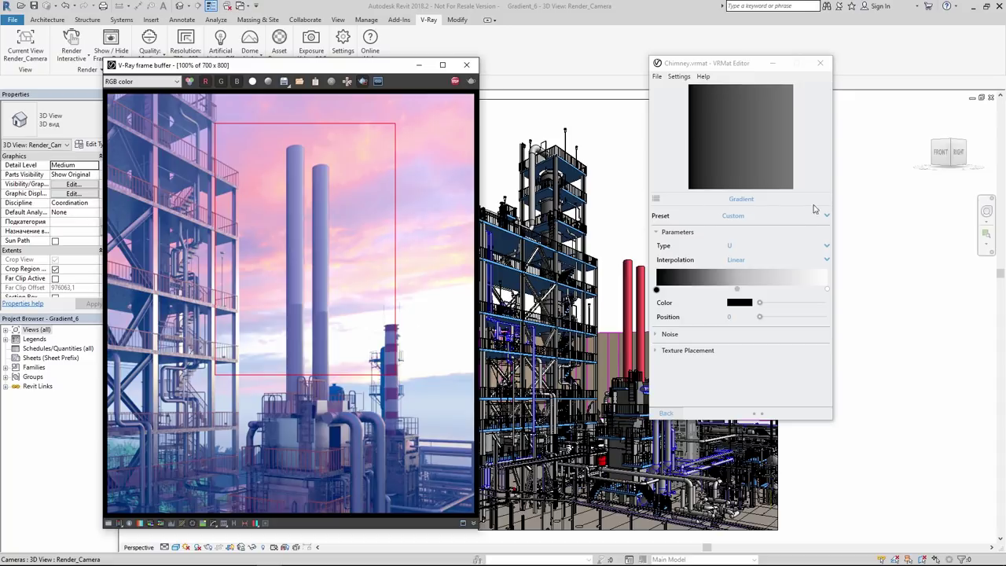
pyautogui.click(658, 291)
pyautogui.click(737, 304)
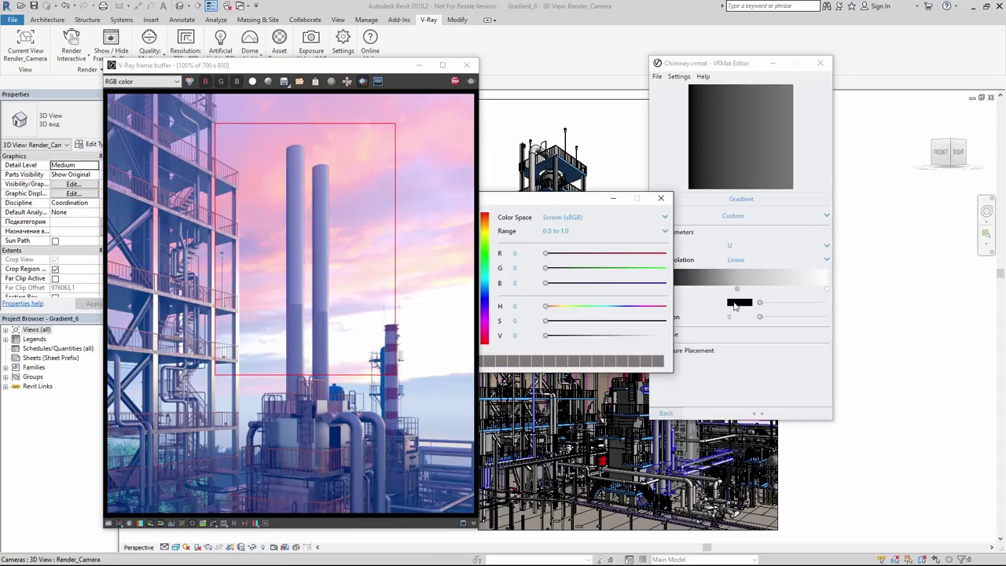
pyautogui.click(734, 307)
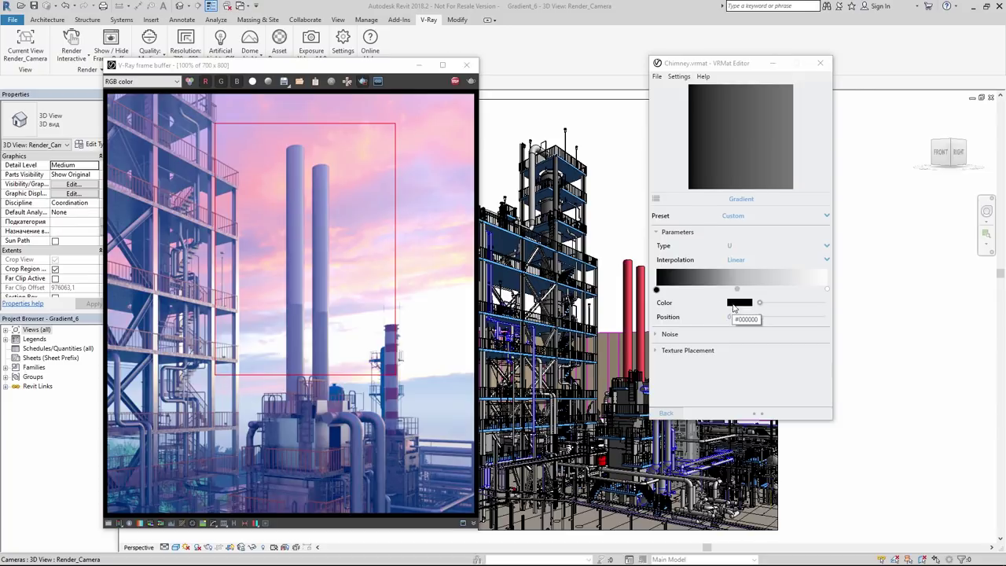
pyautogui.click(733, 305)
pyautogui.press('Escape')
# Set the chimney gradient's type to V and its interpolation to None
pyautogui.click(827, 246)
pyautogui.click(828, 258)
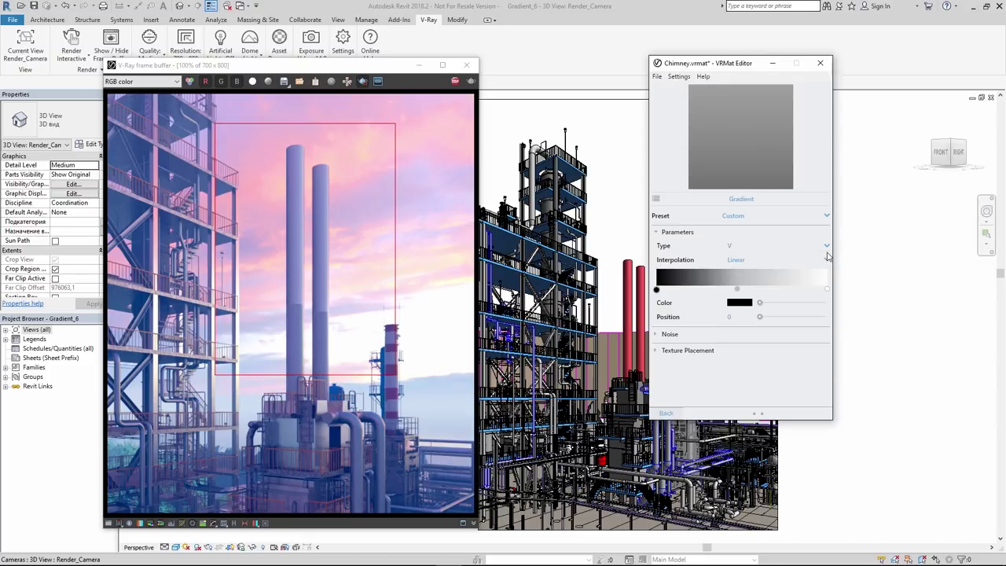
pyautogui.click(826, 259)
pyautogui.click(825, 269)
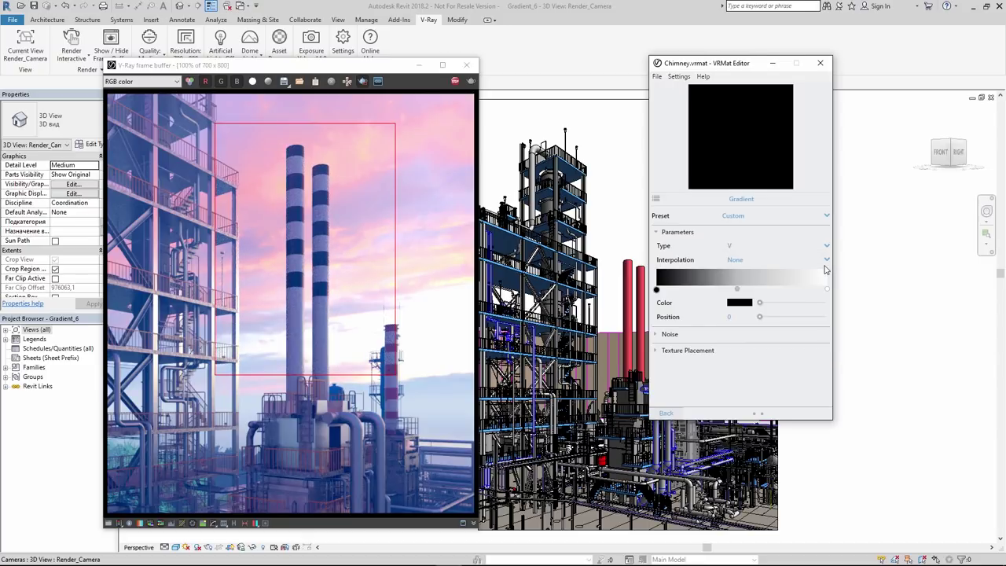
# Change the gradient's black stop to the saved dark red swatch and return to the Mix (Map) texture
pyautogui.click(740, 303)
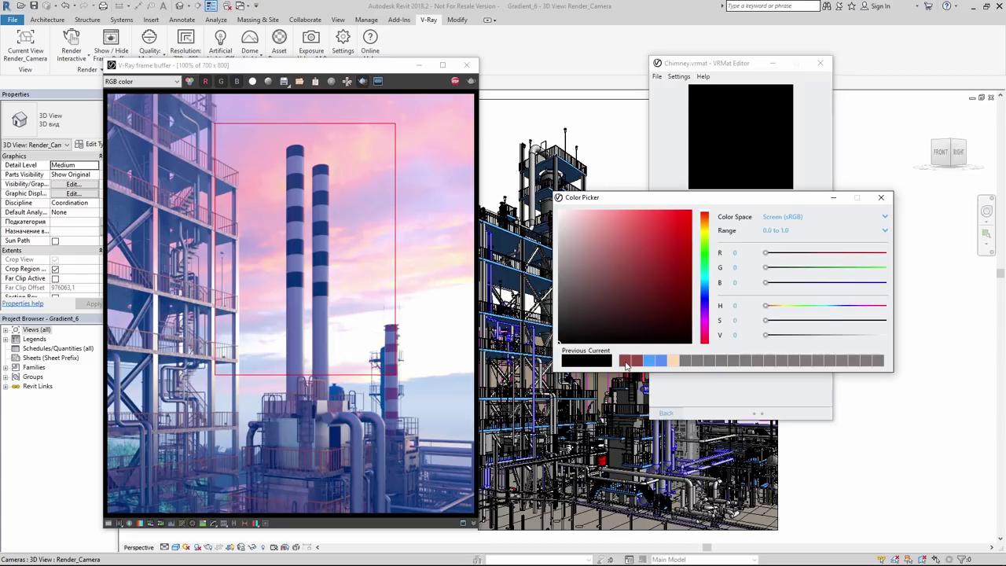
pyautogui.click(627, 364)
pyautogui.click(882, 199)
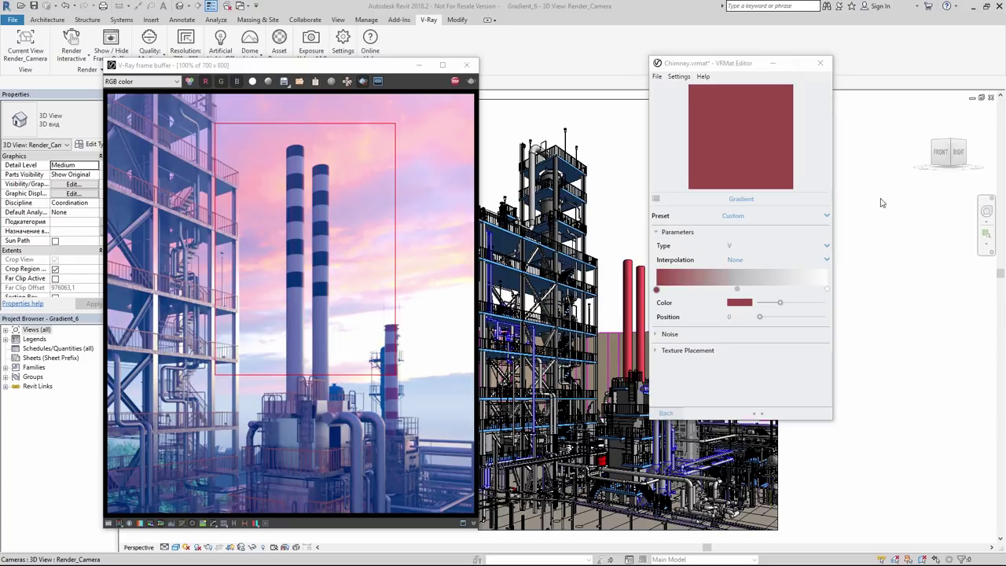
pyautogui.click(830, 199)
pyautogui.click(666, 412)
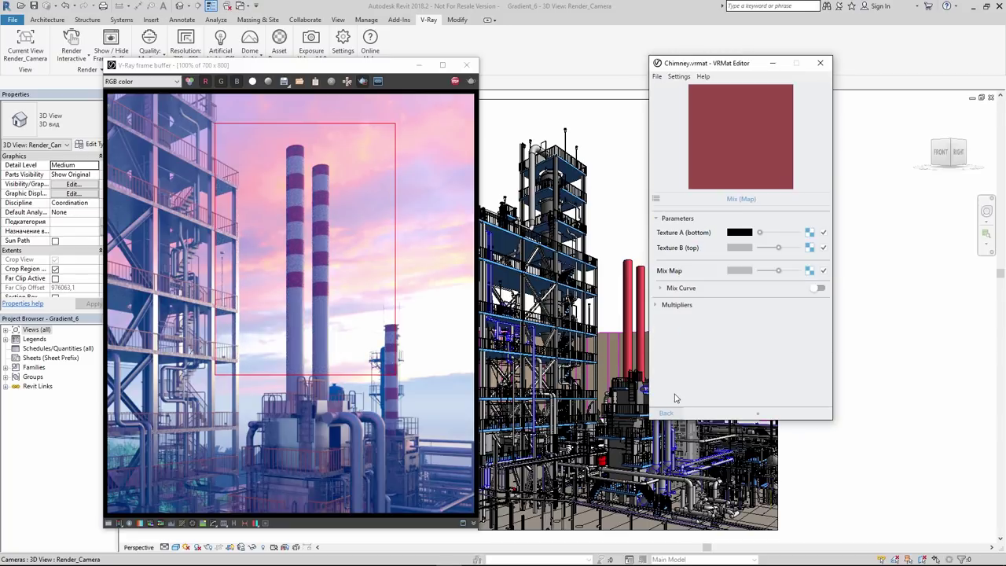
# Reopen the Texture A (bottom) gradient to view its stop color, and toggle off region rendering in the frame buffer
pyautogui.click(812, 234)
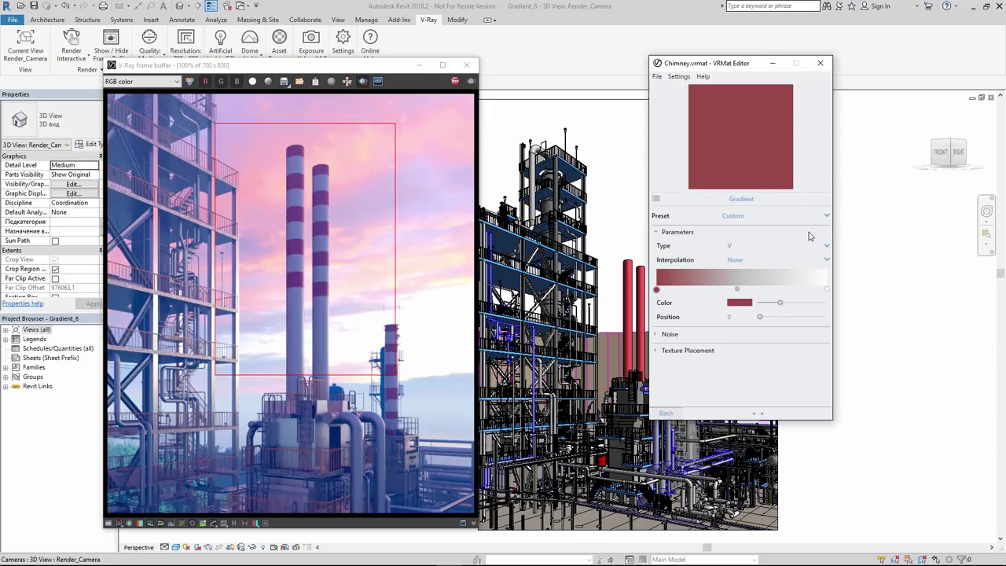
pyautogui.click(739, 302)
pyautogui.click(882, 199)
pyautogui.click(367, 81)
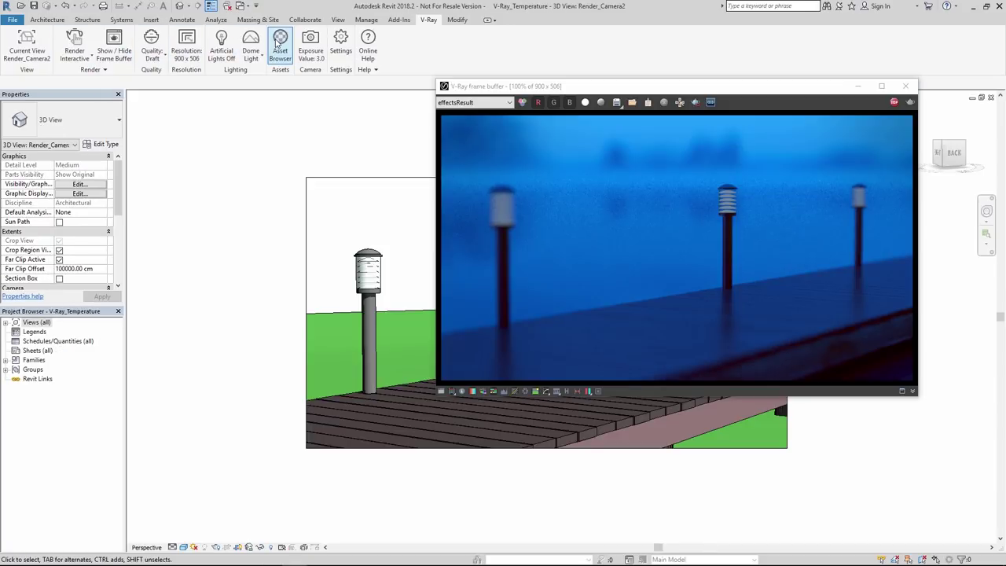
# Filter the asset browser's materials by "luminance" and open the Temperature texture in the Emissive material of Glass, White, High Luminance
pyautogui.click(280, 44)
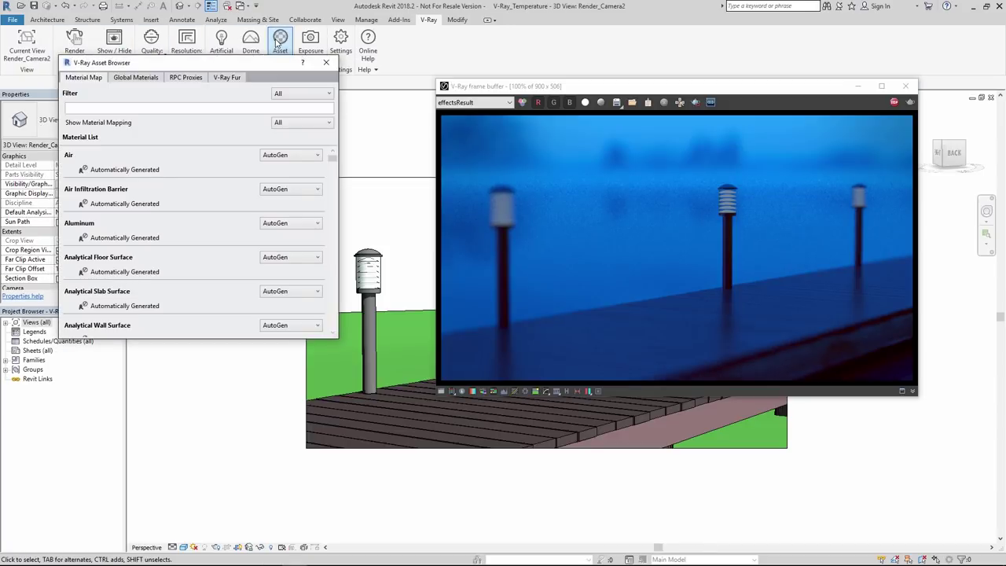
pyautogui.click(130, 108)
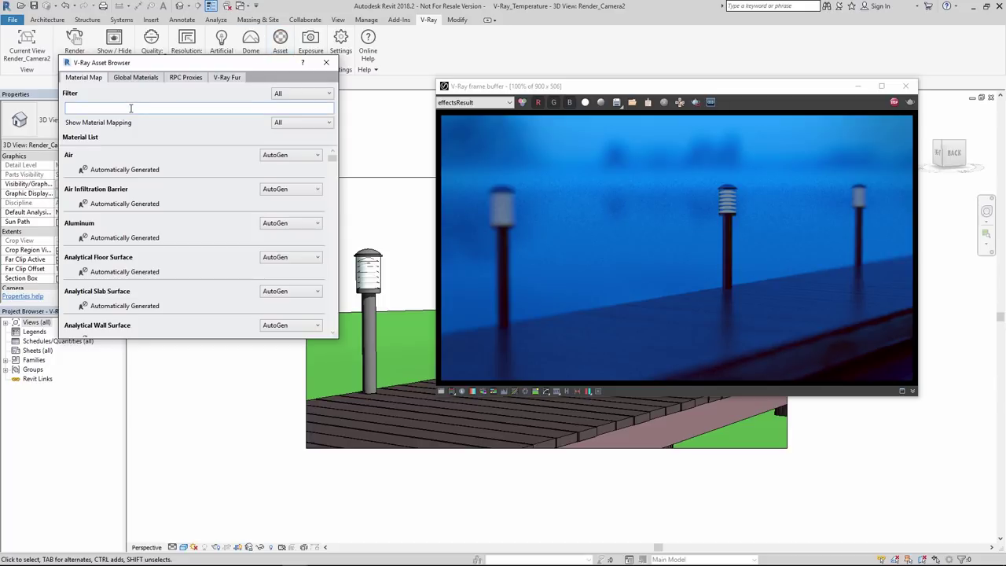
pyautogui.write('luminance')
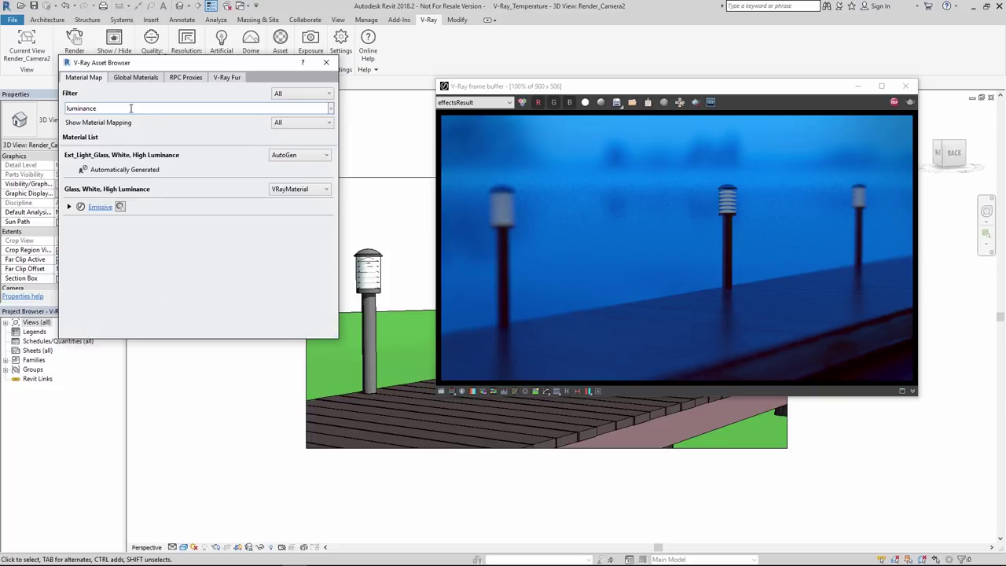
pyautogui.click(120, 208)
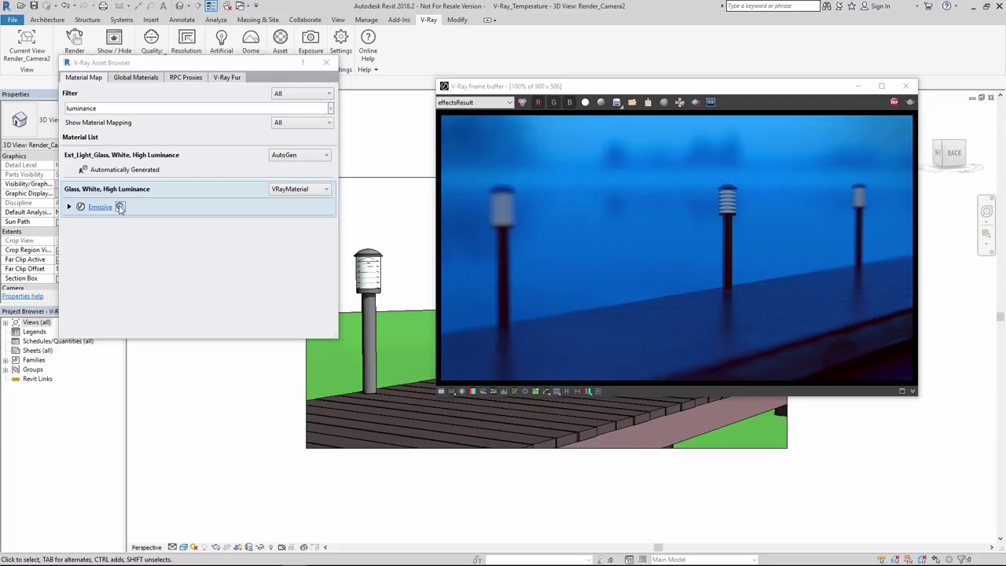
pyautogui.moveTo(409, 105); pyautogui.dragTo(164, 88)
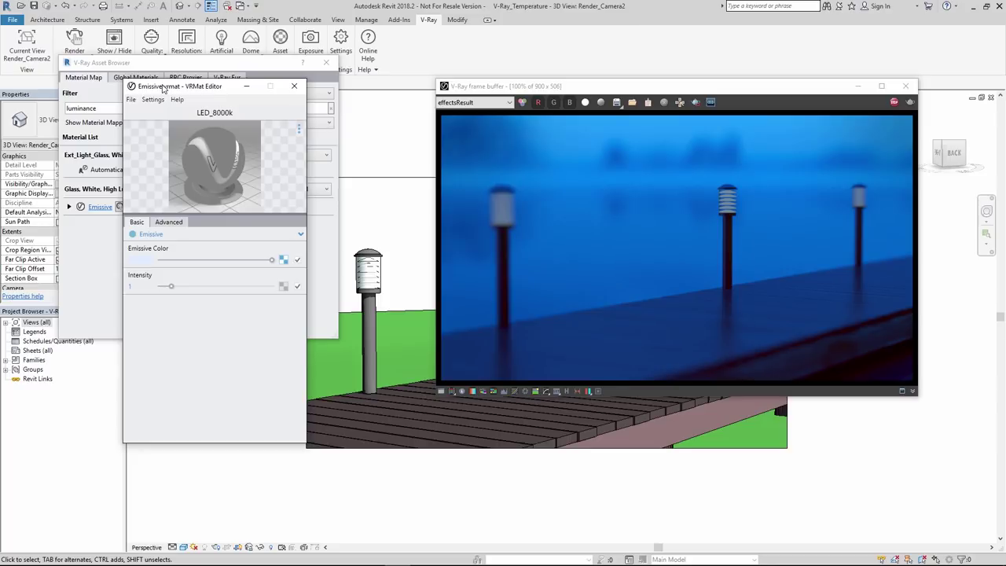
pyautogui.click(283, 259)
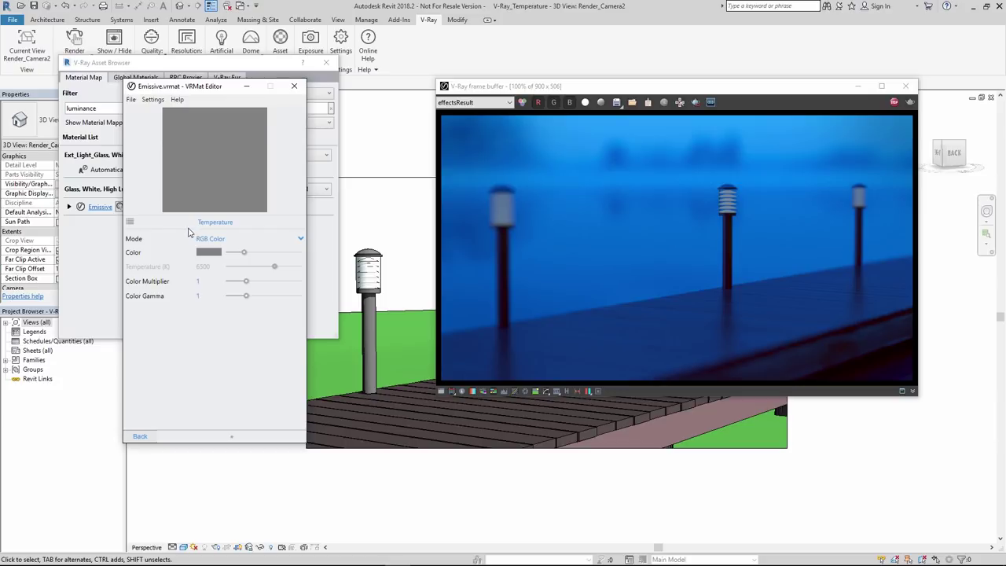
# Set the Temperature texture's RGB color to a light pinkish violet
pyautogui.click(209, 252)
pyautogui.moveTo(361, 197); pyautogui.dragTo(95, 140)
pyautogui.click(217, 261)
pyautogui.click(102, 157)
pyautogui.click(288, 122)
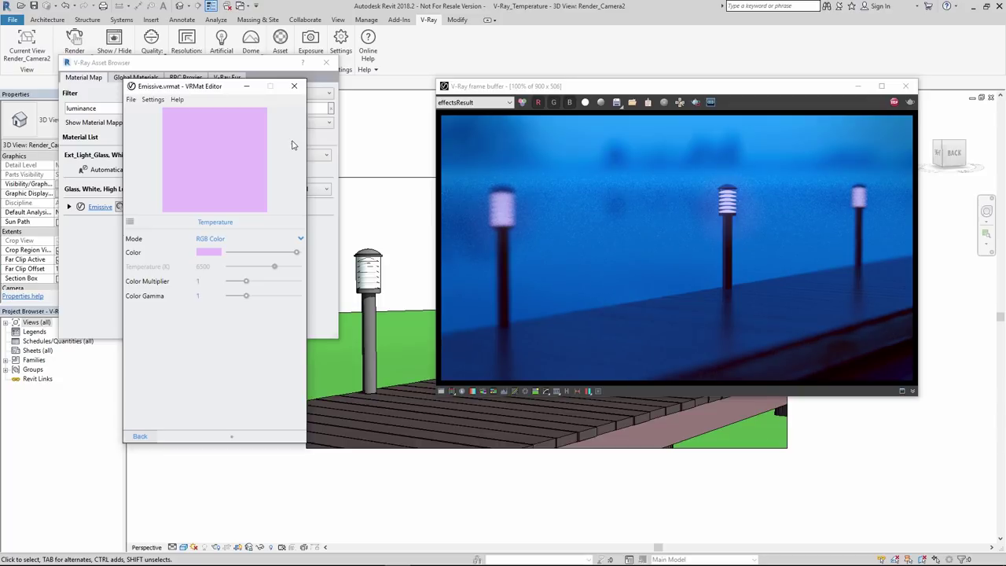
# Switch the texture's mode to Temperature, with a temperature of 3000 K and a color multiplier of 2
pyautogui.click(301, 239)
pyautogui.click(269, 267)
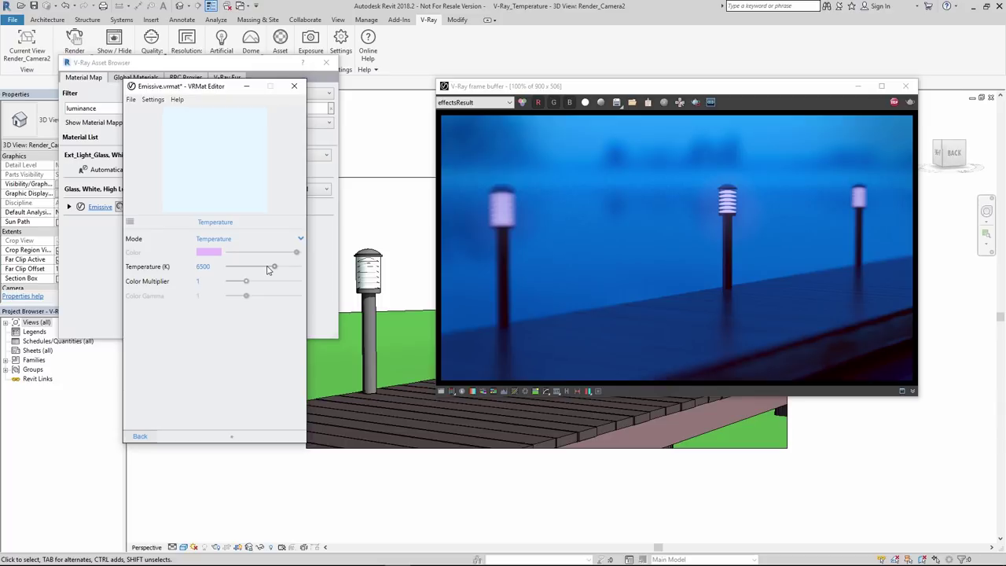
pyautogui.moveTo(274, 266); pyautogui.dragTo(250, 266)
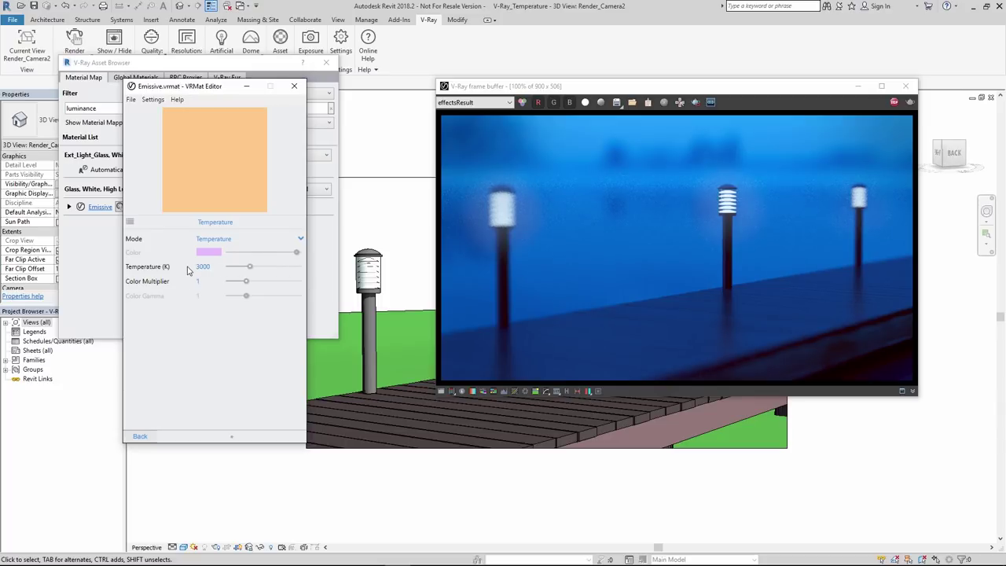
pyautogui.doubleClick(198, 281)
pyautogui.write('2')
pyautogui.press('Return')
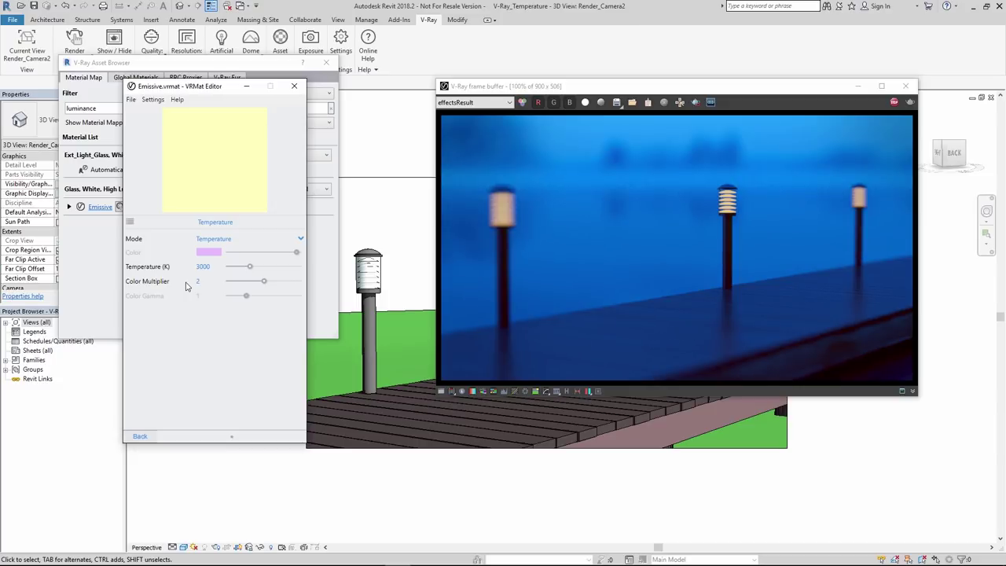
# Try a temperature of 10000 K on the emissive Temperature texture, and set it to 4500 K
pyautogui.doubleClick(198, 267)
pyautogui.write('10000')
pyautogui.press('Return')
pyautogui.doubleClick(189, 272)
pyautogui.write('4500')
pyautogui.press('Return')
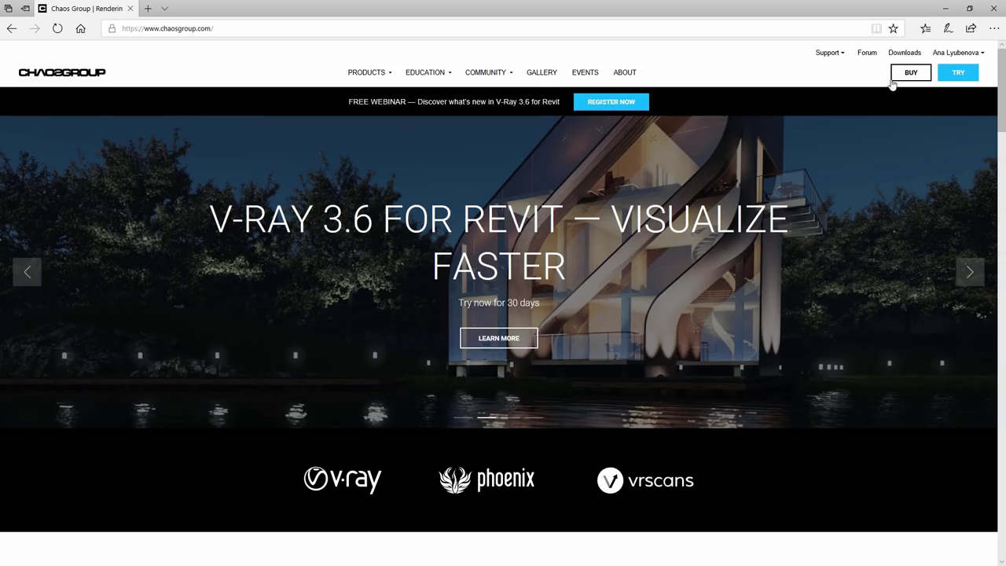
# Switch to the Chaos Group website in the browser, open the VRscans downloads, and filter the scans by the Wood material type
pyautogui.click(904, 53)
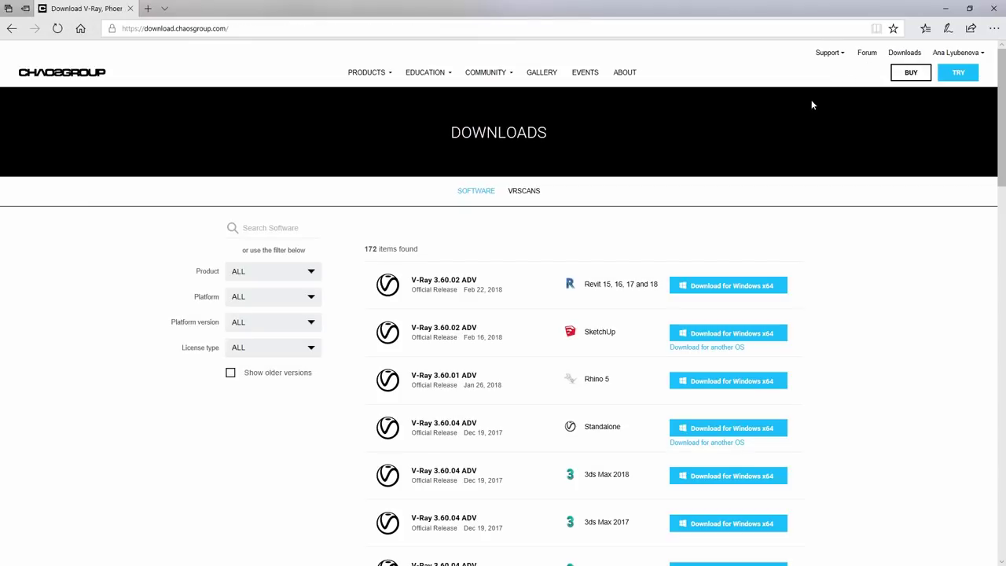
pyautogui.click(523, 194)
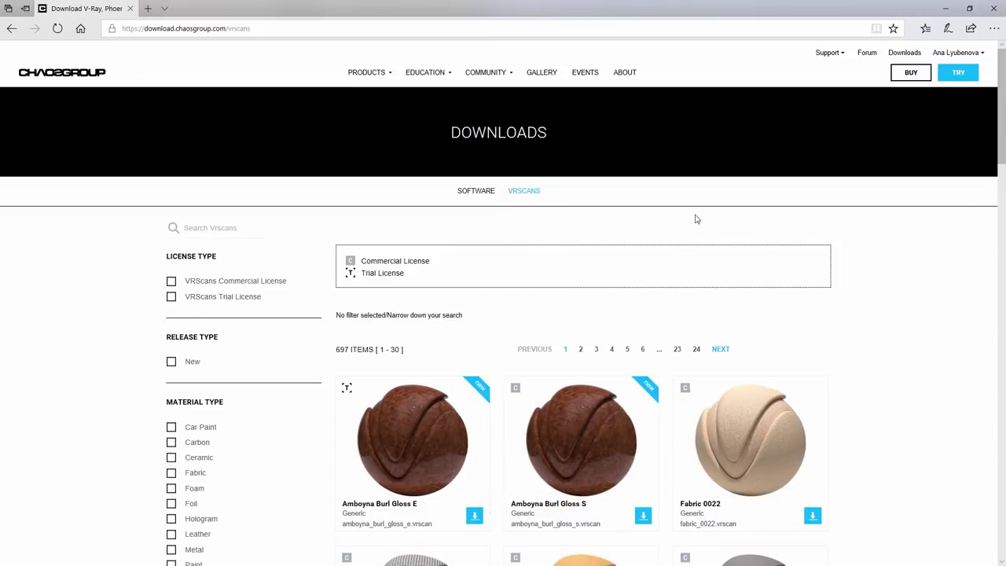
pyautogui.scroll(-3, 1002, 157)
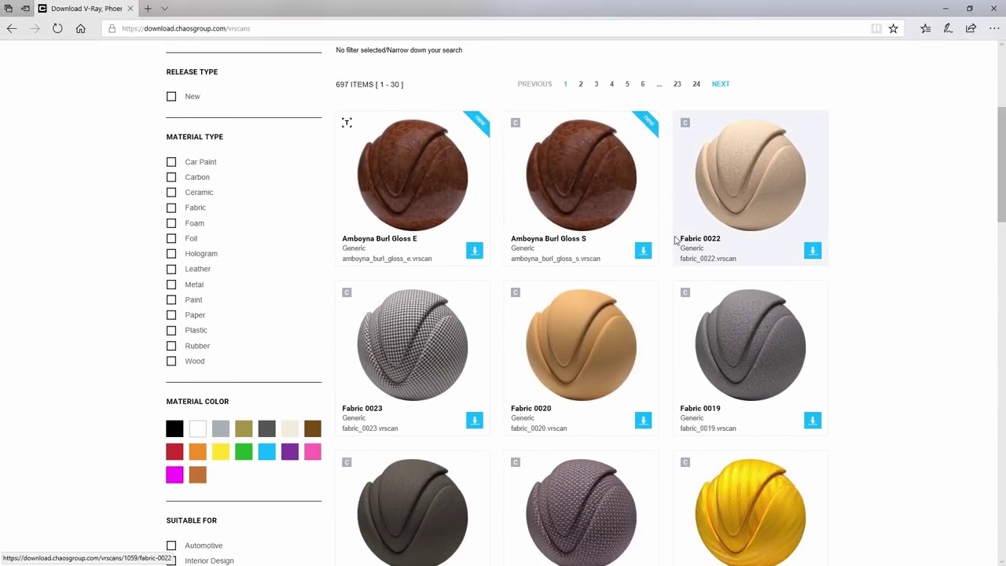
pyautogui.click(172, 362)
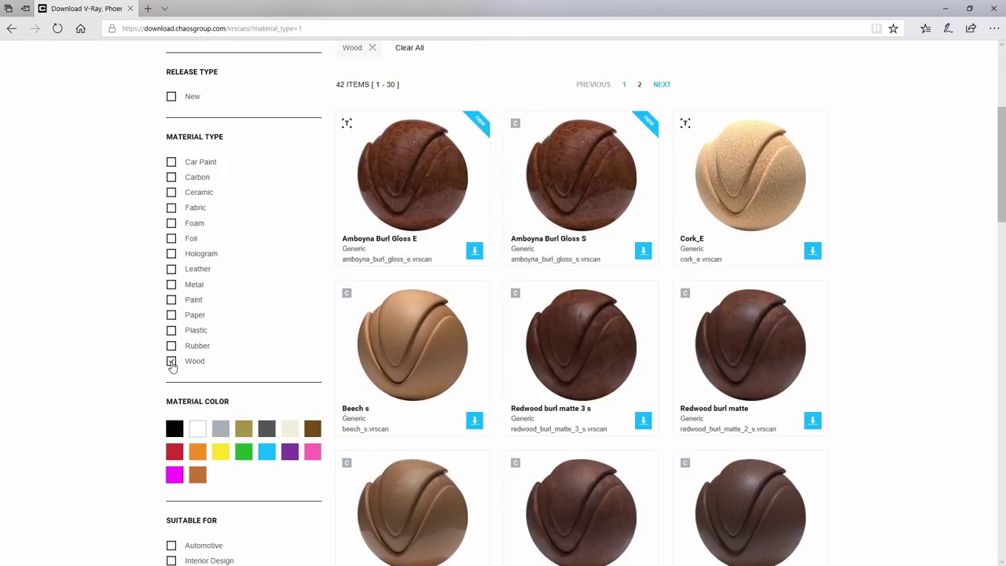
# Open the Beech s scan's page and view its enlarged preview image
pyautogui.scroll(-3, 1001, 213)
pyautogui.click(434, 141)
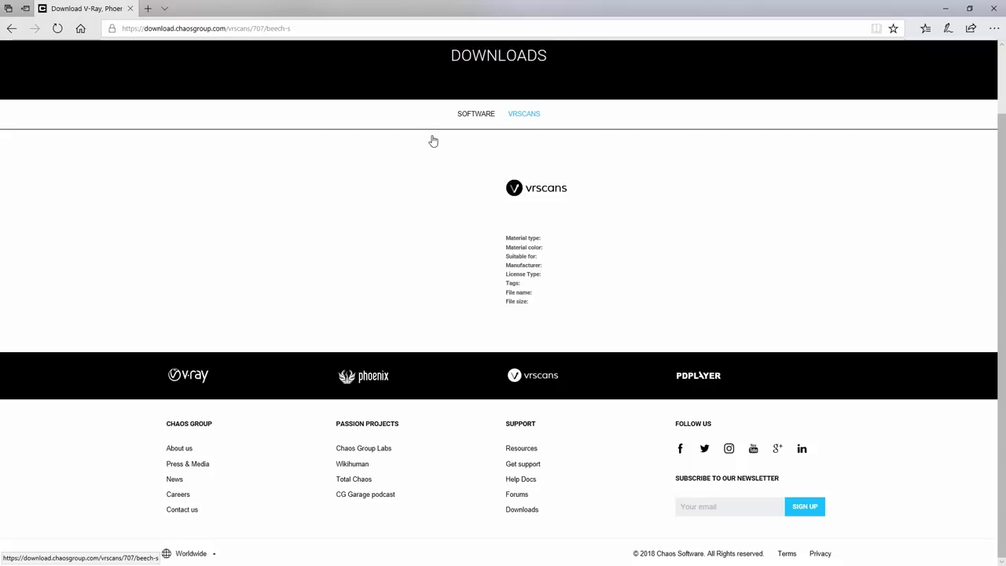
pyautogui.click(374, 267)
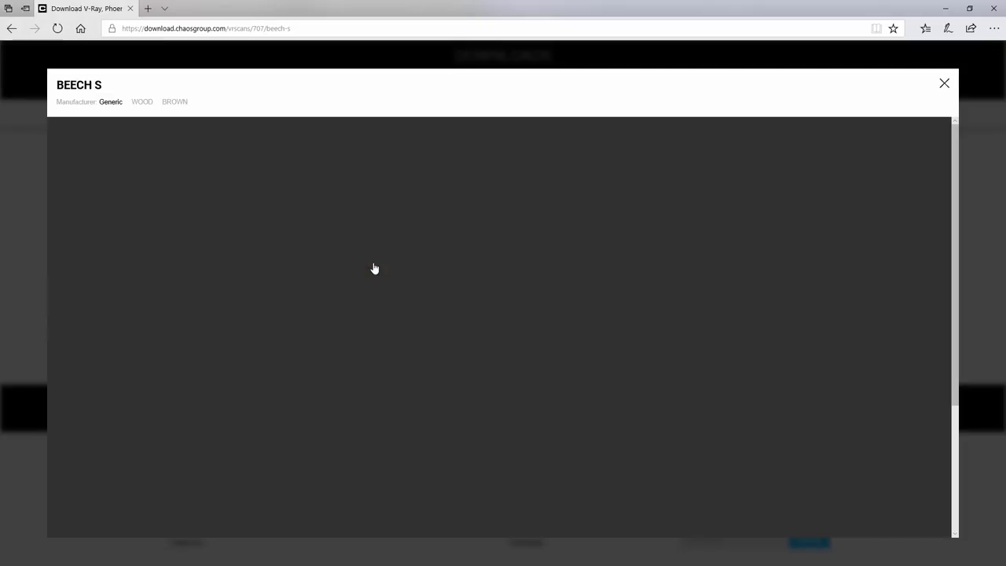
pyautogui.moveTo(956, 225); pyautogui.dragTo(959, 265)
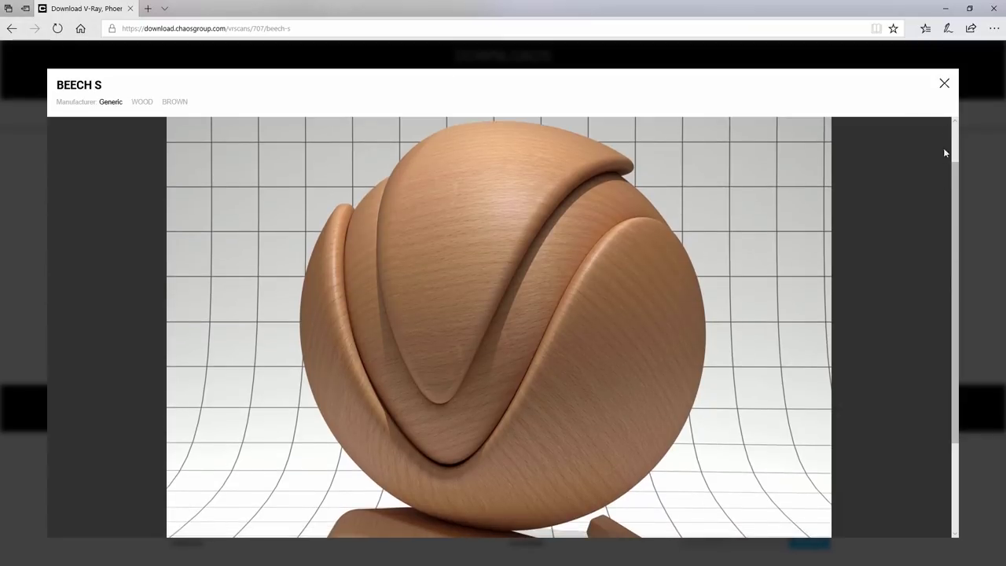
pyautogui.click(945, 83)
# Download the Beech s scan and save beech_s.zip, dismissing the download notification
pyautogui.click(543, 364)
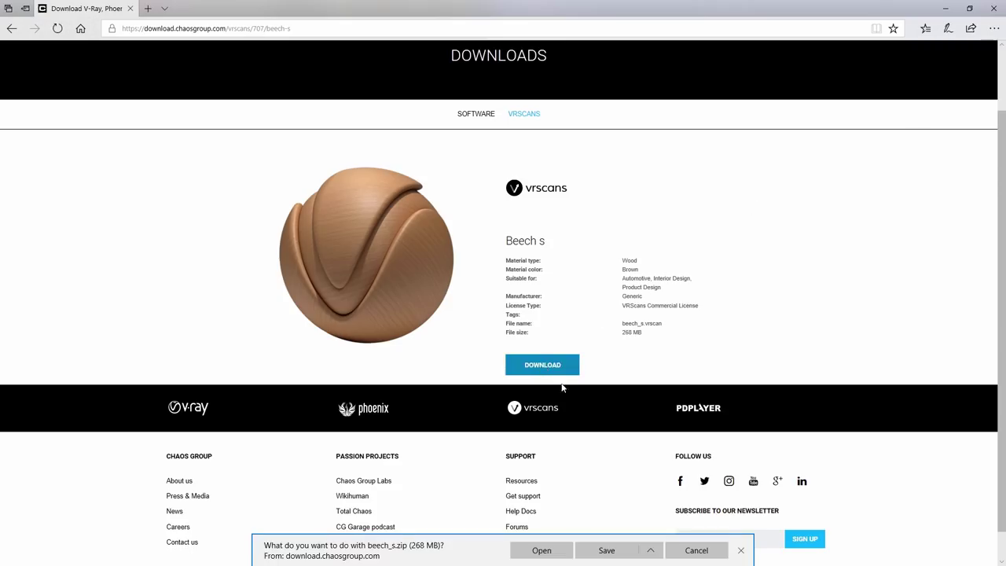
pyautogui.click(603, 550)
pyautogui.click(741, 550)
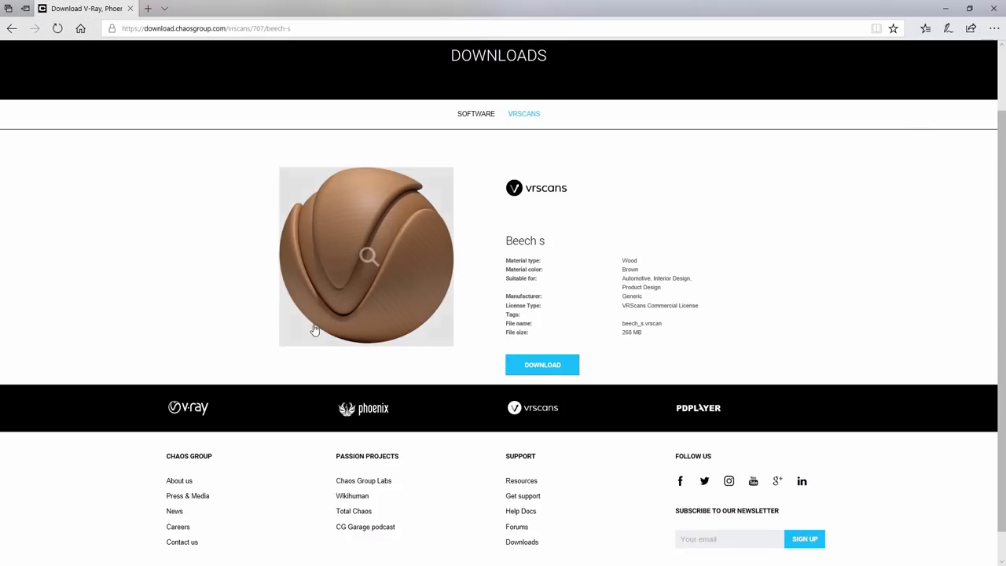
# Return to the VRscans list, replace the Wood filter with Fabric, and narrow the results to the dark gray material color
pyautogui.hotkey('alt', 'Left')
pyautogui.scroll(-3, 173, 297)
pyautogui.click(172, 294)
pyautogui.click(172, 140)
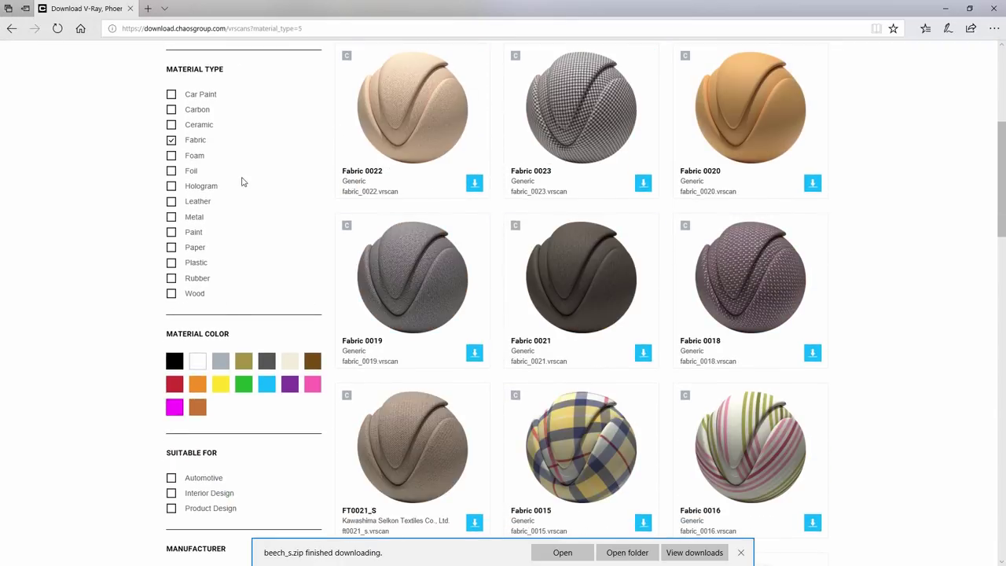
pyautogui.click(268, 360)
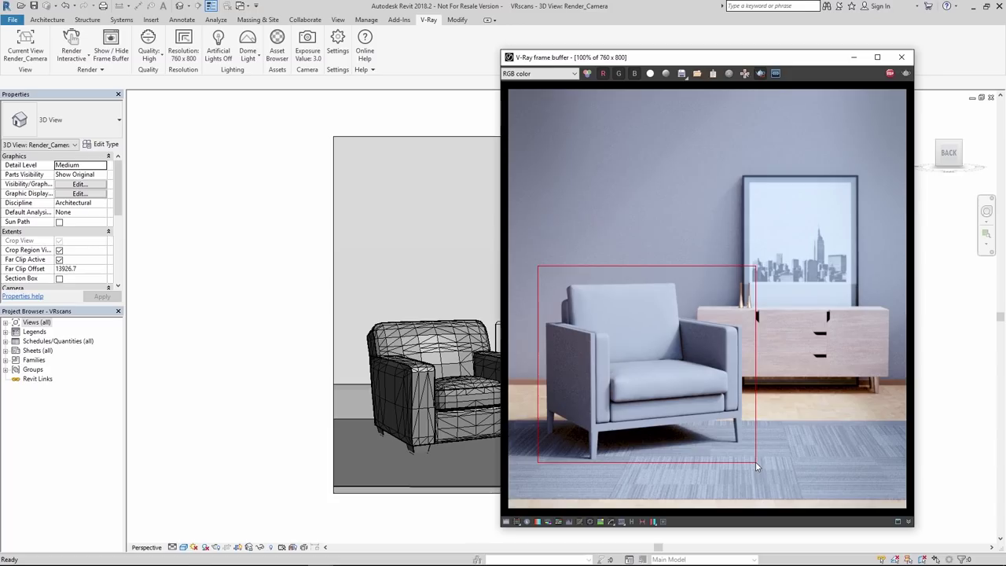
# Switch to the VRscans project in Revit and list only the mapped RPC proxies in the asset browser
pyautogui.click(277, 41)
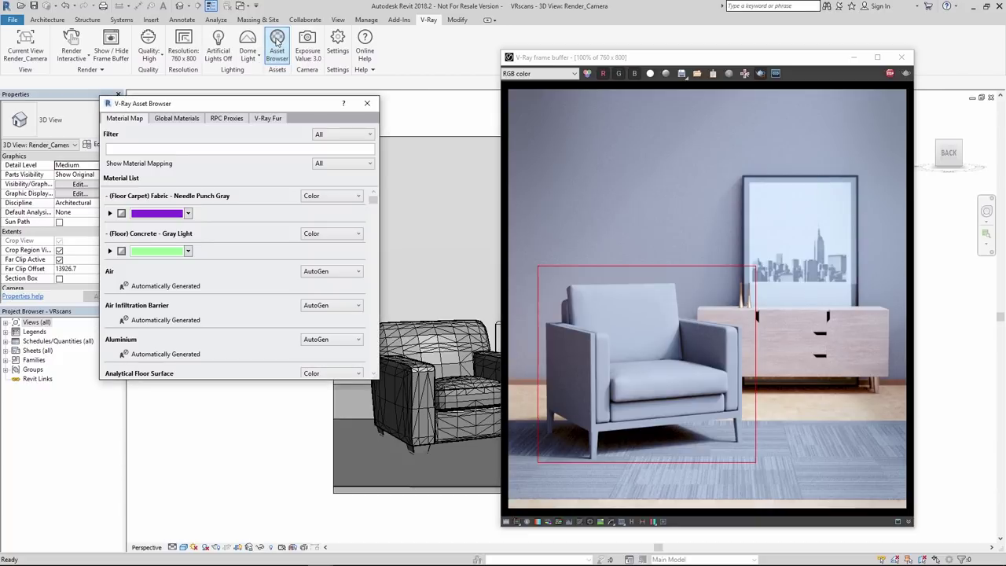
pyautogui.click(226, 120)
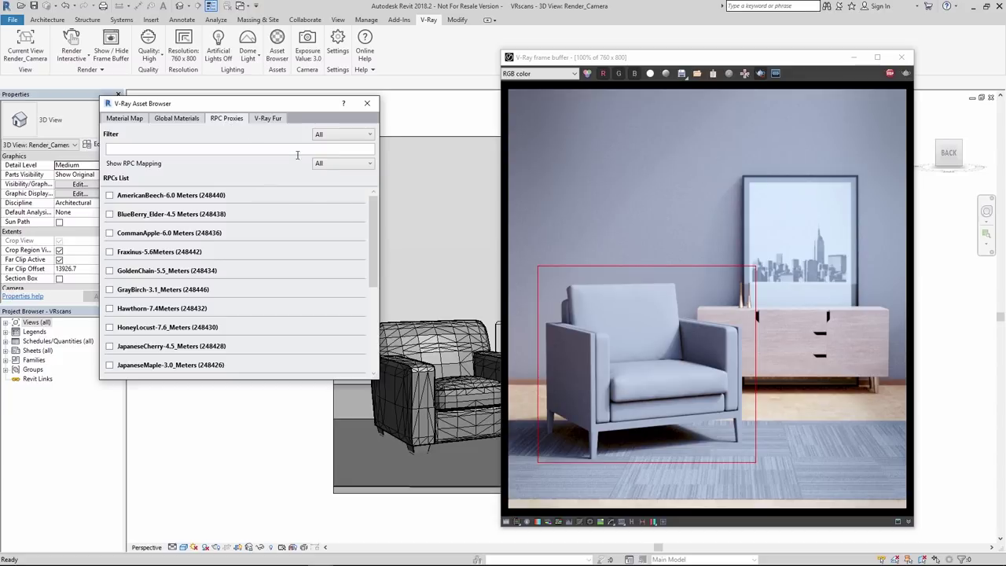
pyautogui.click(344, 164)
pyautogui.click(343, 186)
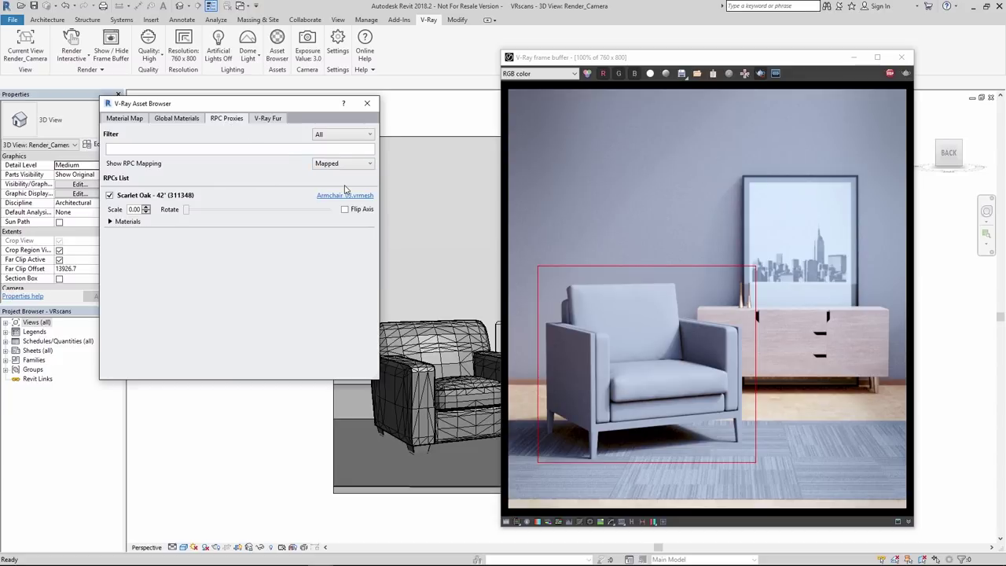
# Assign fabric_grey_s to Material 0 and beech_s to Material 1 of the Armchair_03.vrmesh proxy
pyautogui.click(110, 221)
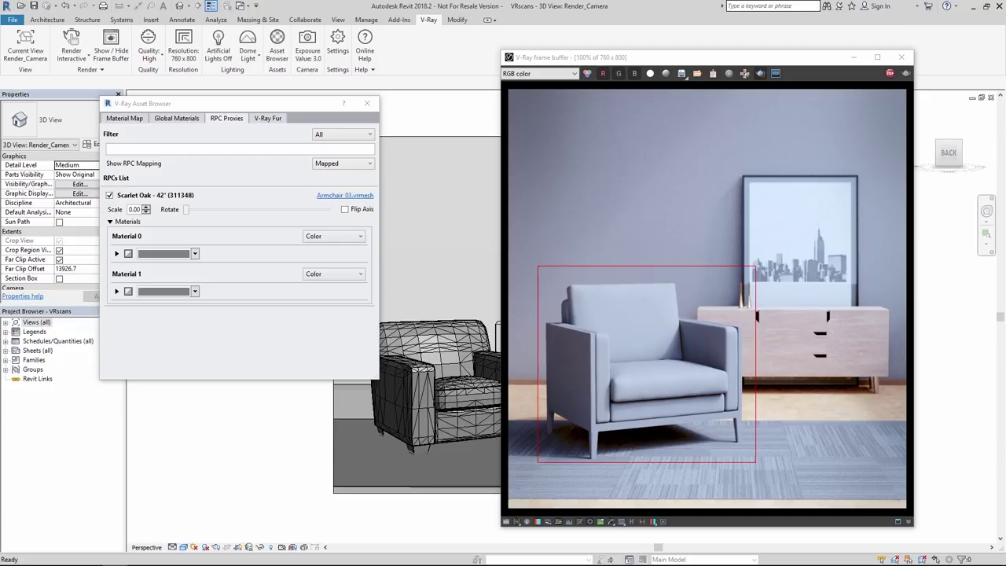
pyautogui.moveTo(188, 440); pyautogui.dragTo(158, 253)
pyautogui.moveTo(186, 422); pyautogui.dragTo(118, 292)
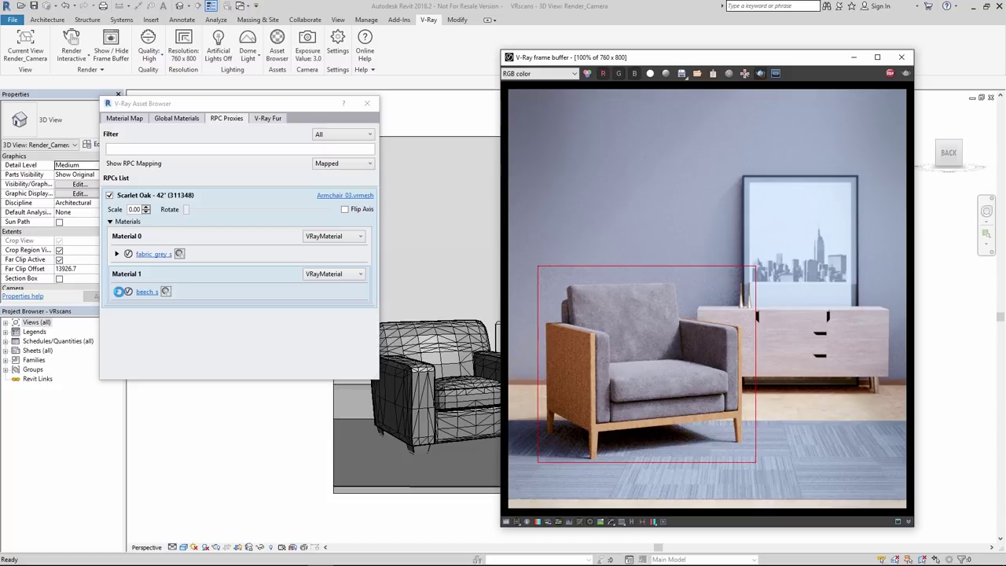
# Set the sample size width and height of the armchair's fabric_grey_s material to 130 mm
pyautogui.click(116, 253)
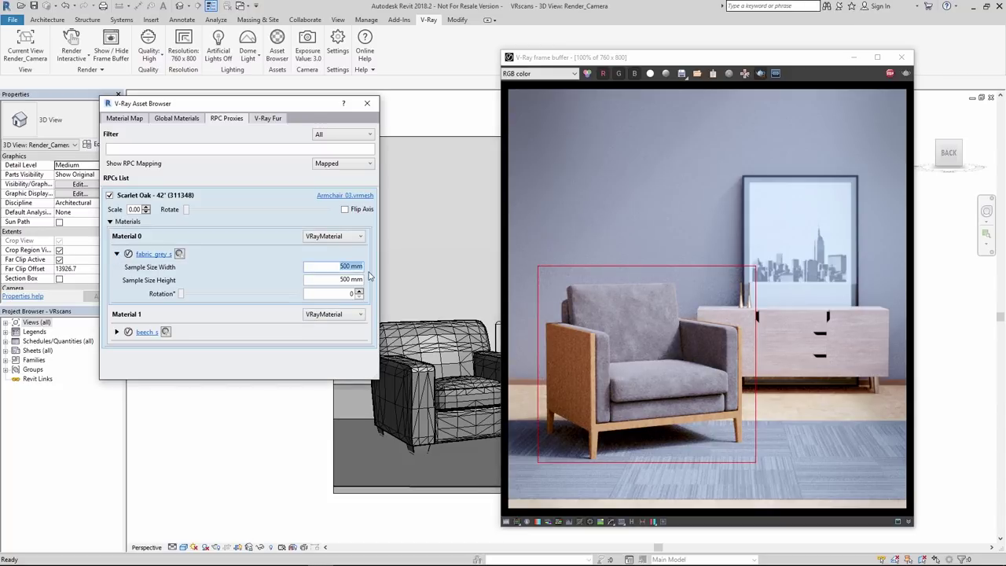
pyautogui.write('130')
pyautogui.press('Return')
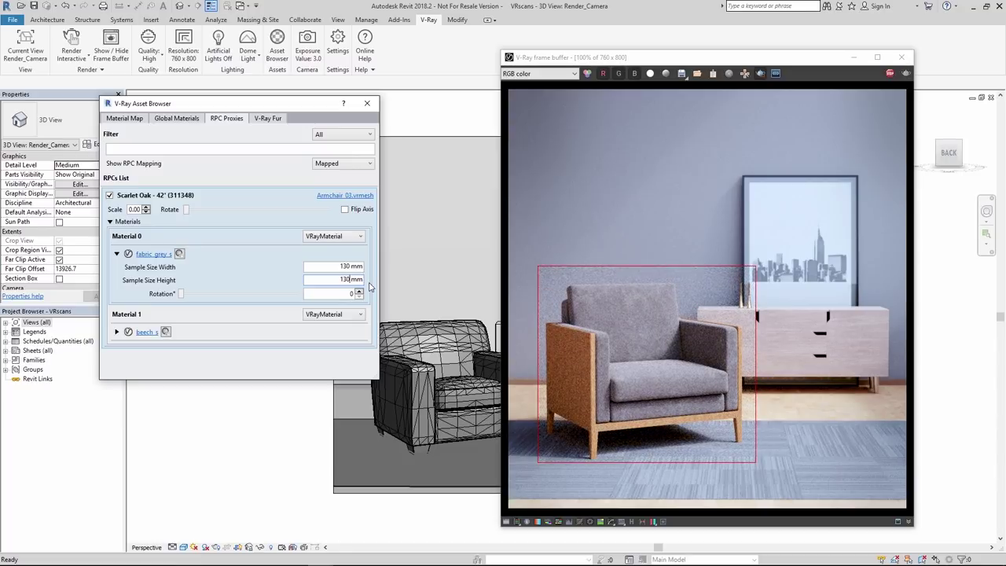
# Set the beech_s material's sample size width and height to 160 mm and its rotation to 90°
pyautogui.click(116, 332)
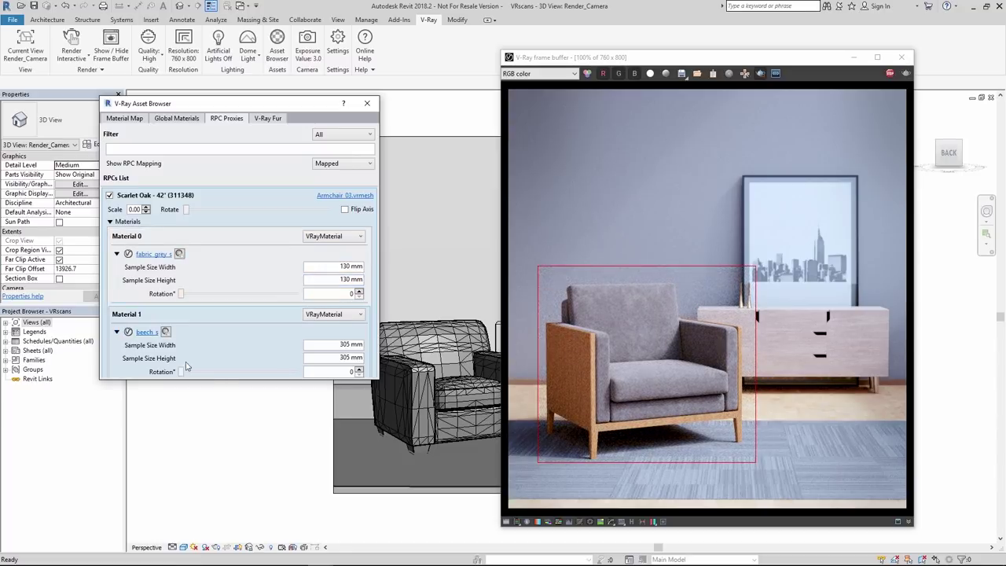
pyautogui.doubleClick(311, 346)
pyautogui.write('160')
pyautogui.press('Tab')
pyautogui.write('160')
pyautogui.press('Return')
pyautogui.click(359, 374)
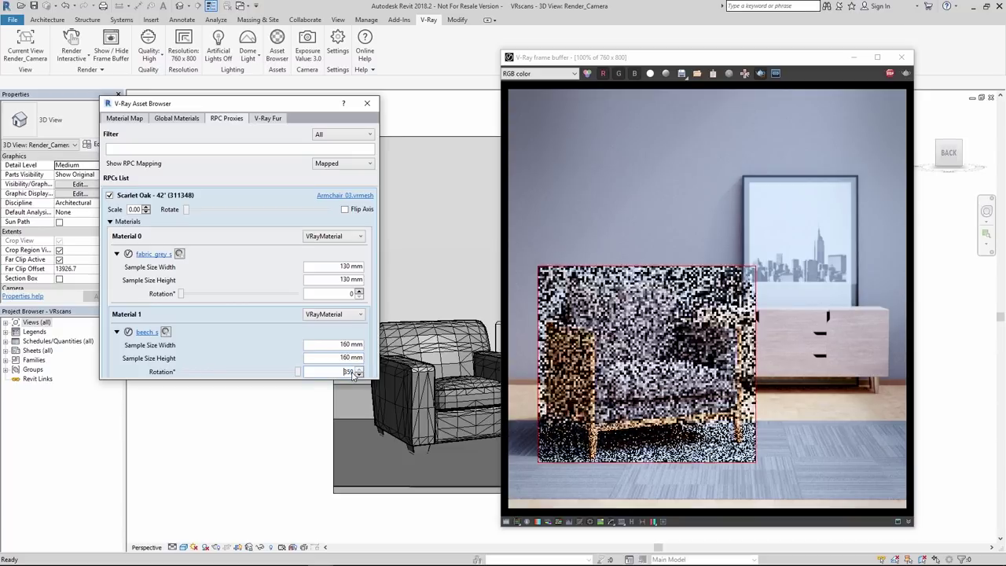
pyautogui.write('90')
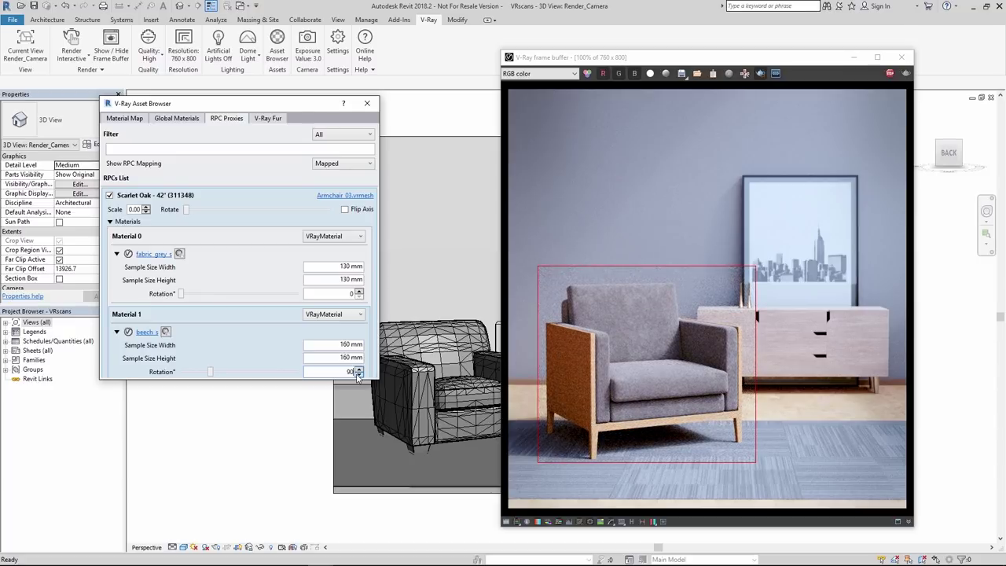
# Examine the armchair's fabric upholstery and wooden frame up close in the frame buffer render
pyautogui.scroll(1, 678, 376)
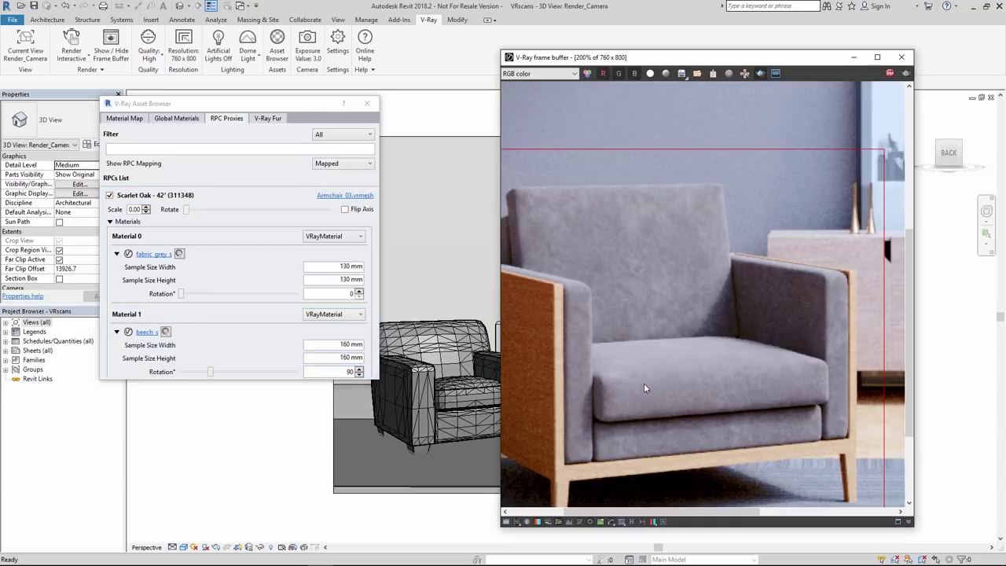
pyautogui.moveTo(678, 376); pyautogui.dragTo(727, 344, button='middle')
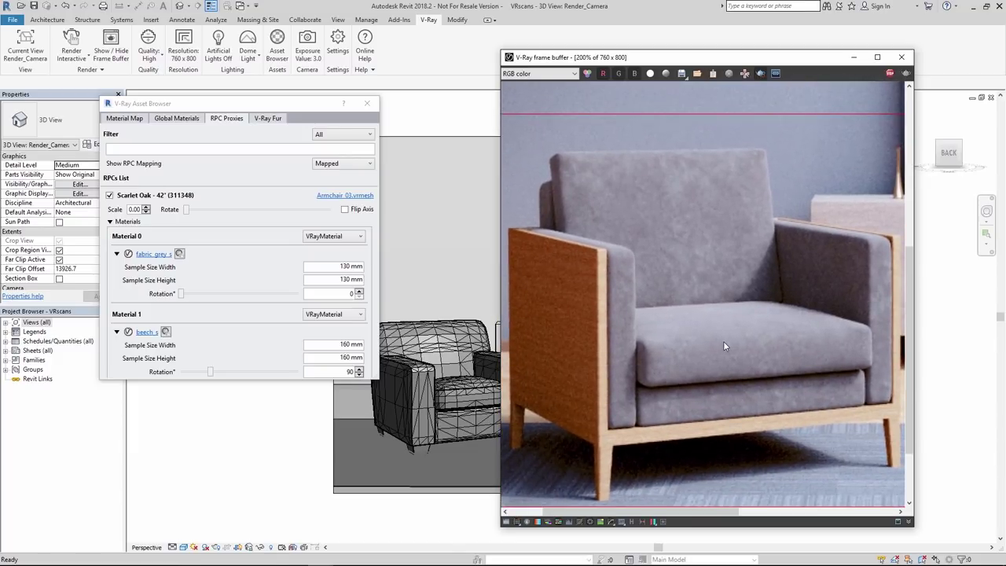
pyautogui.moveTo(719, 346); pyautogui.dragTo(726, 346, button='middle')
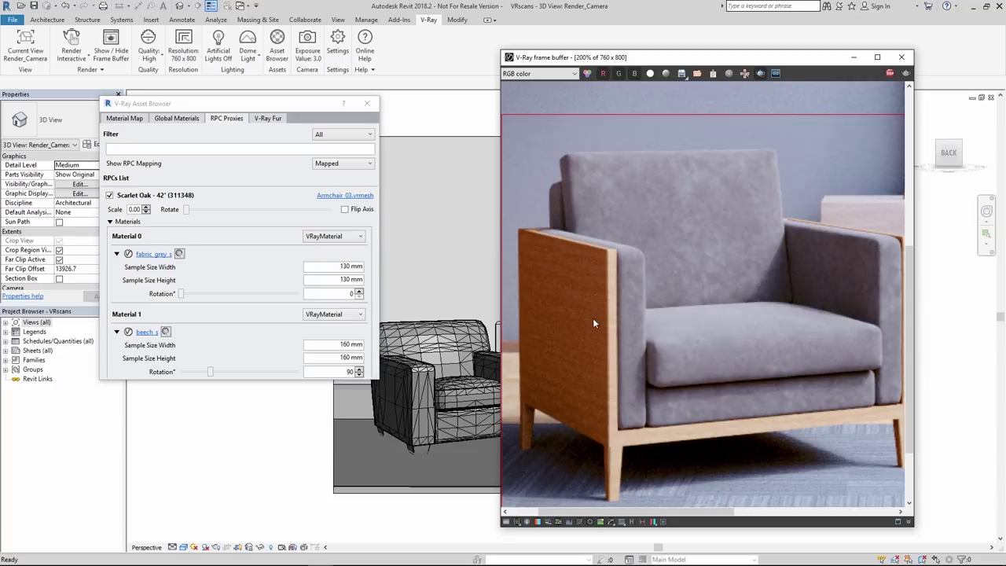